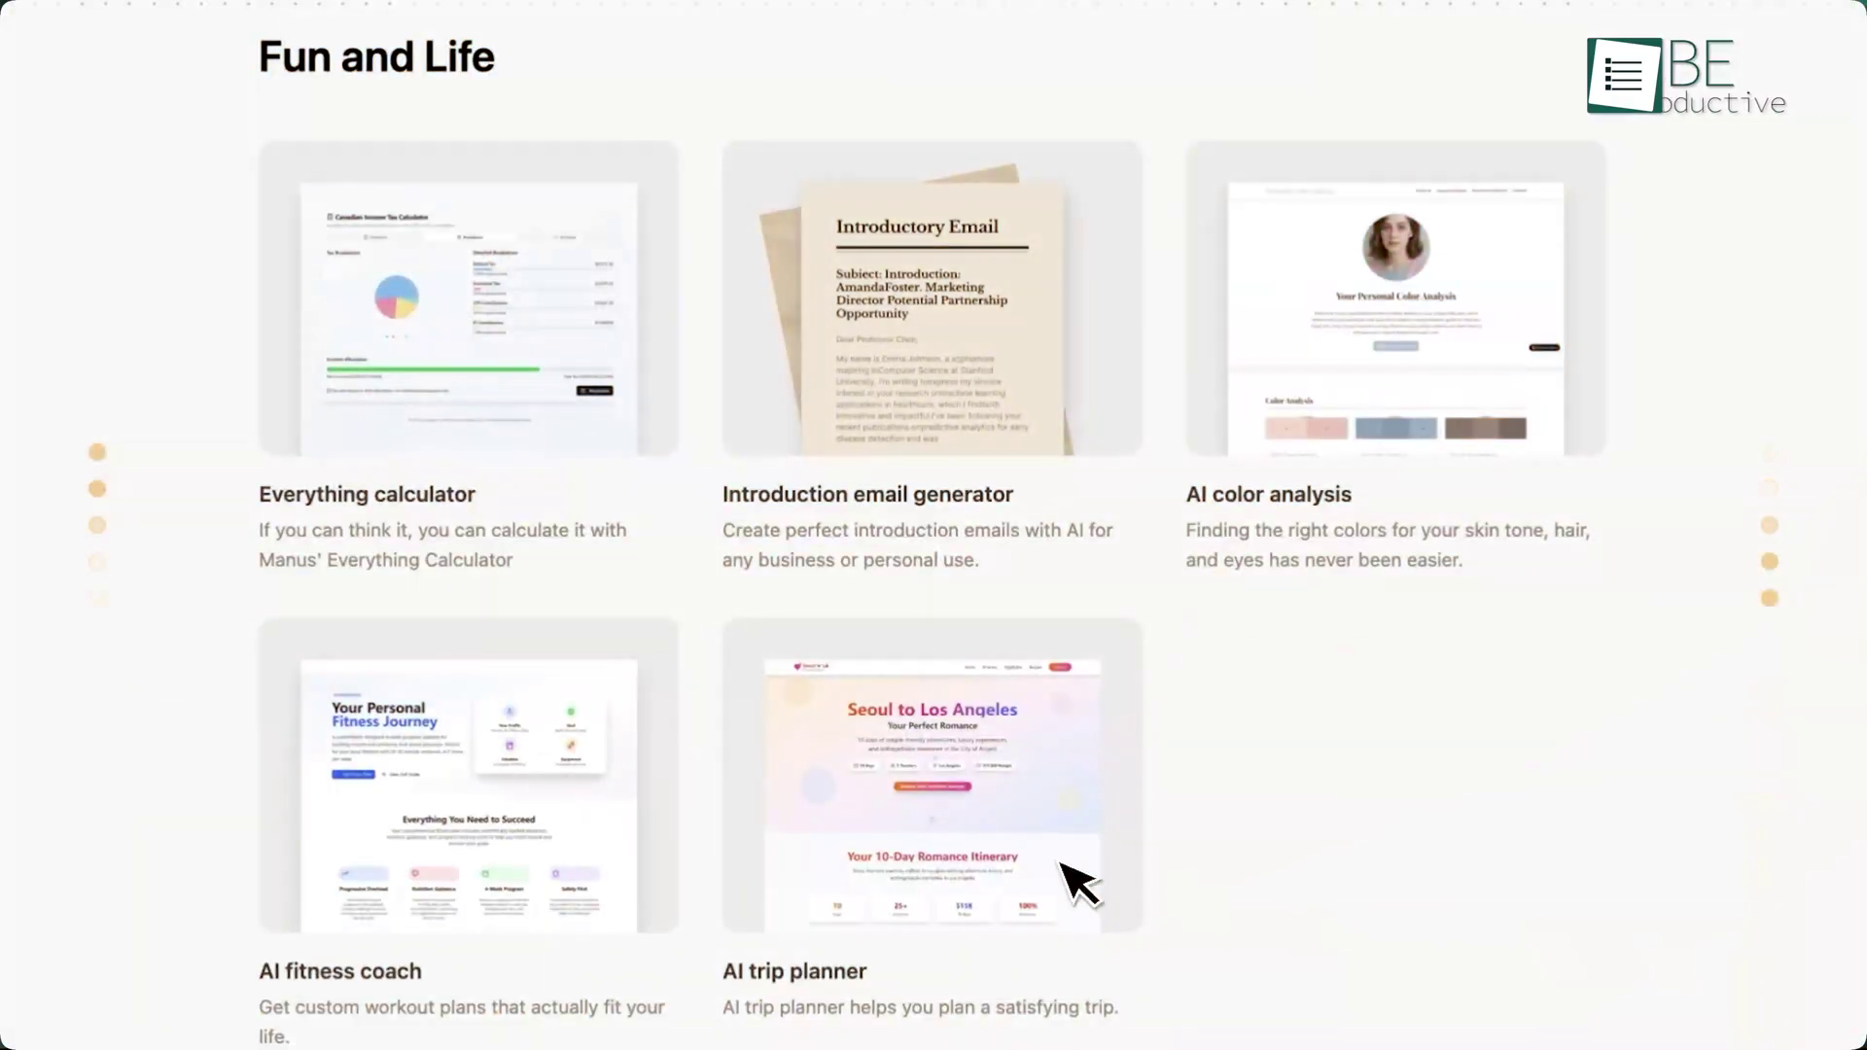
# Open the Playbook gallery to show Fun and Life templates like Everything calculator and AI trip planner.
pyautogui.click(1076, 762)
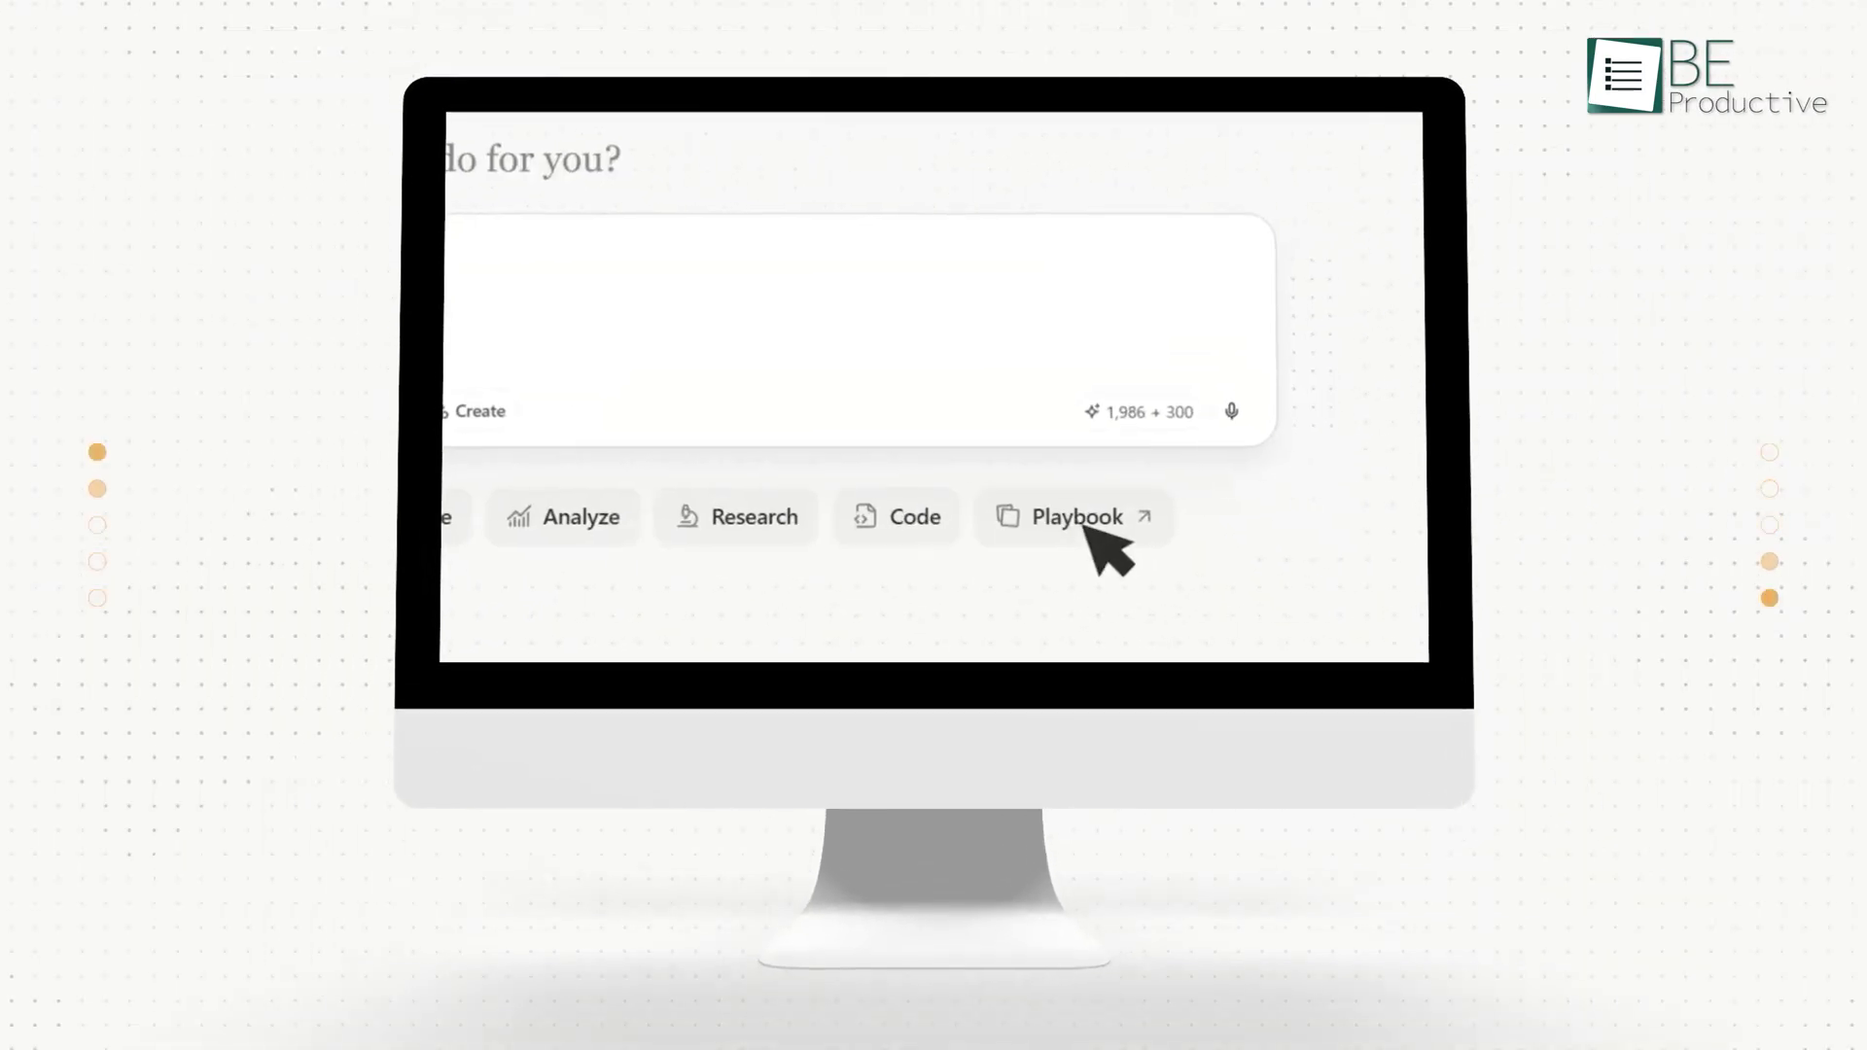
pyautogui.click(1449, 886)
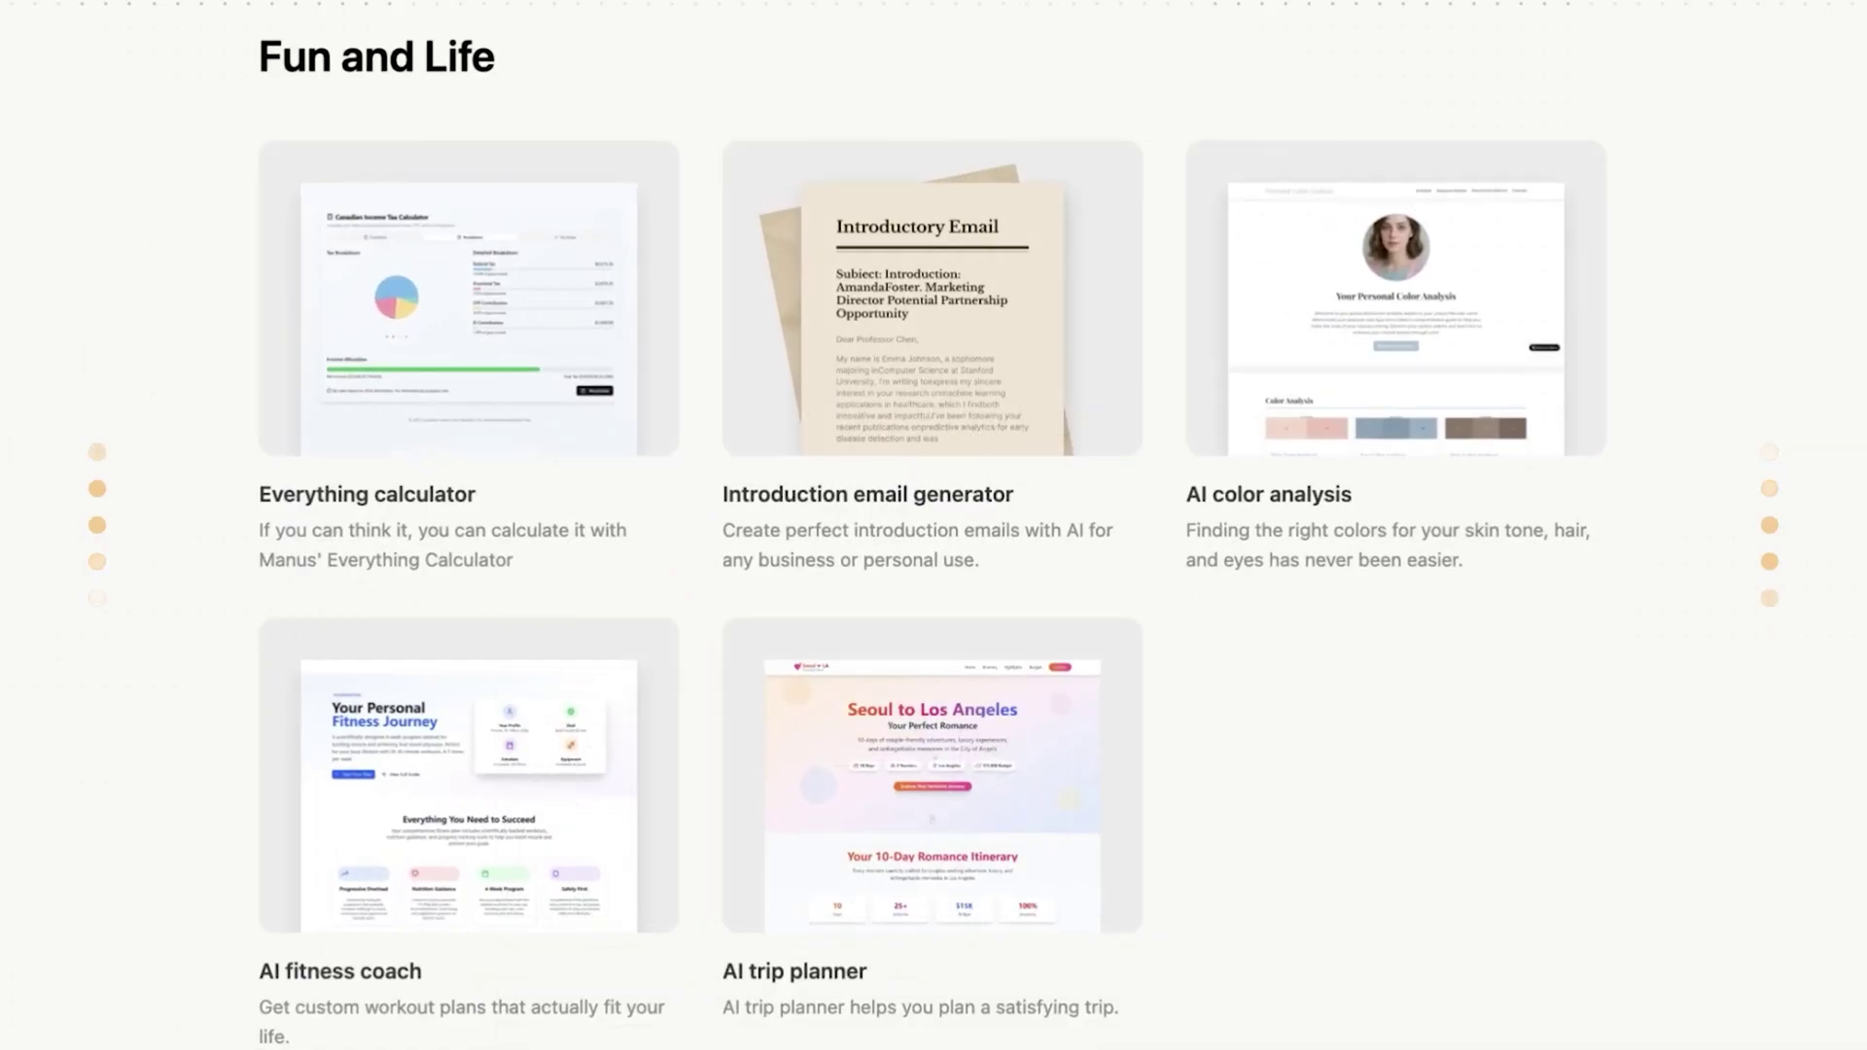
# Fill the AI trip planner with Italy to Japan, 15 days and a $10000 budget, then start it.
pyautogui.click(1062, 862)
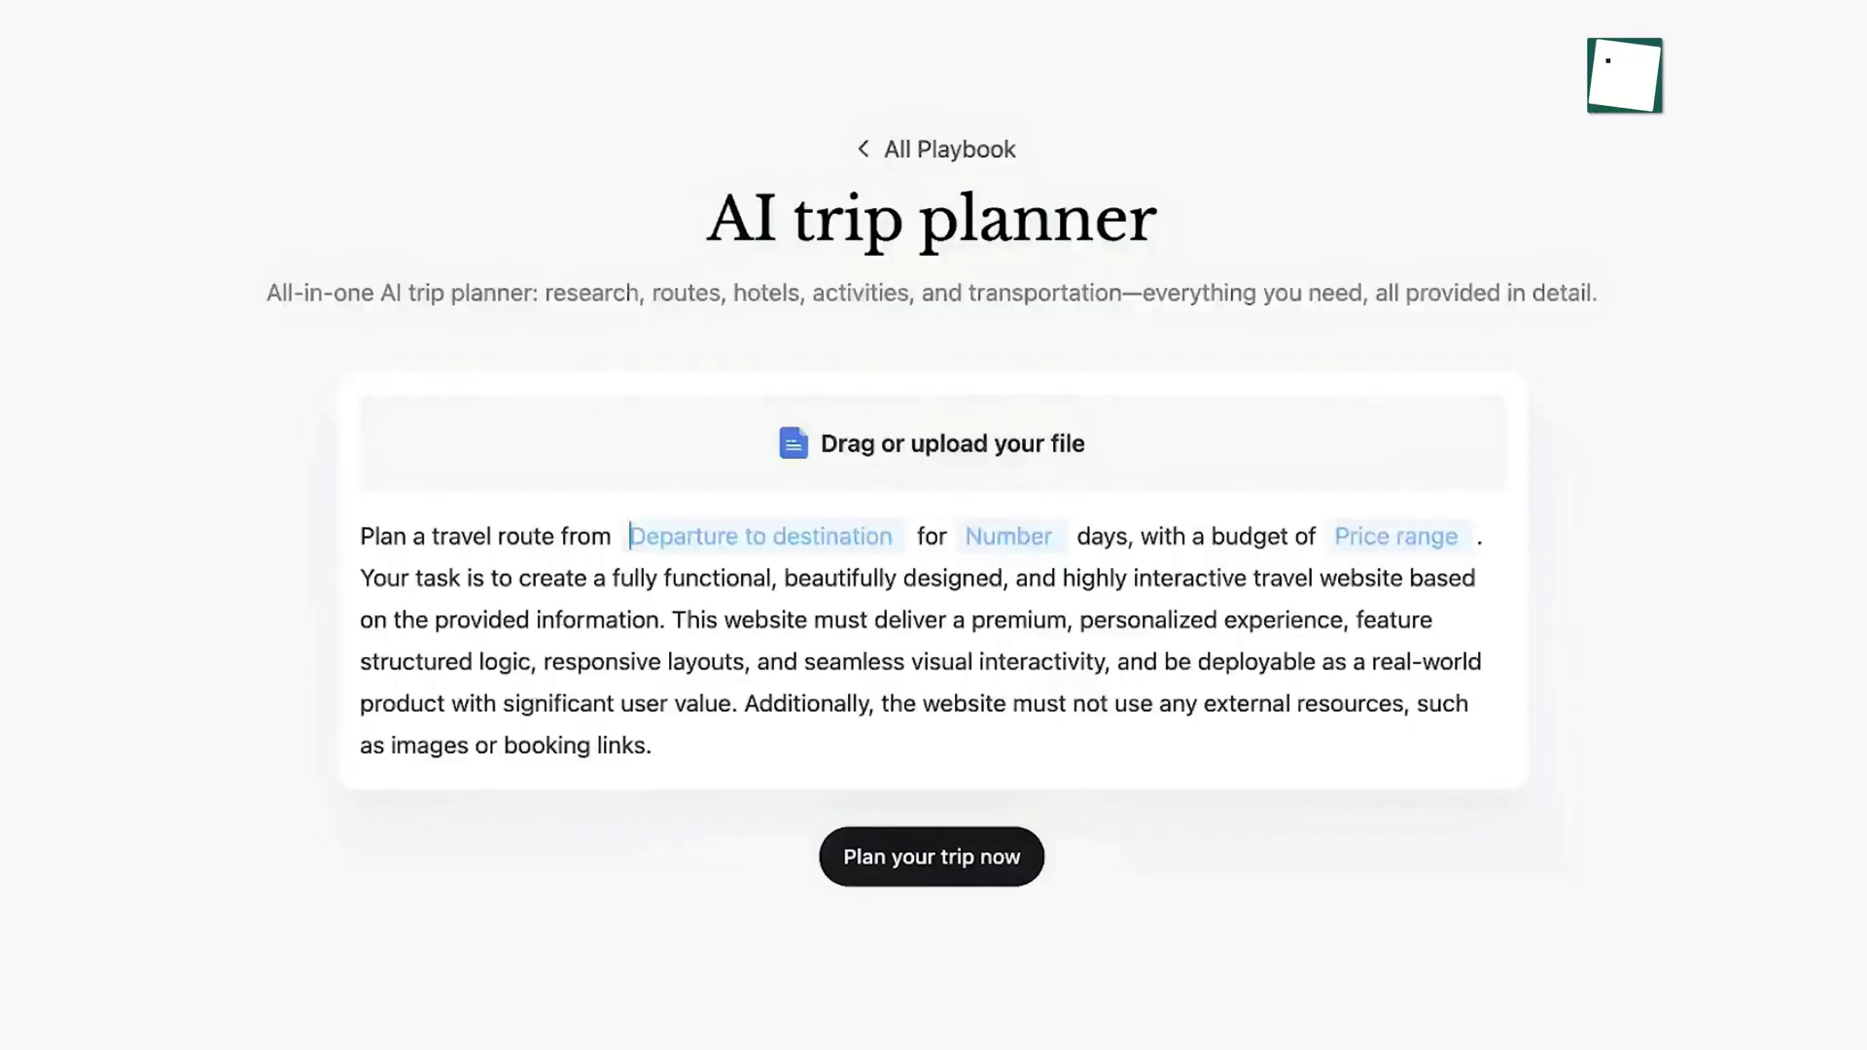
pyautogui.write('Italy to Japan')
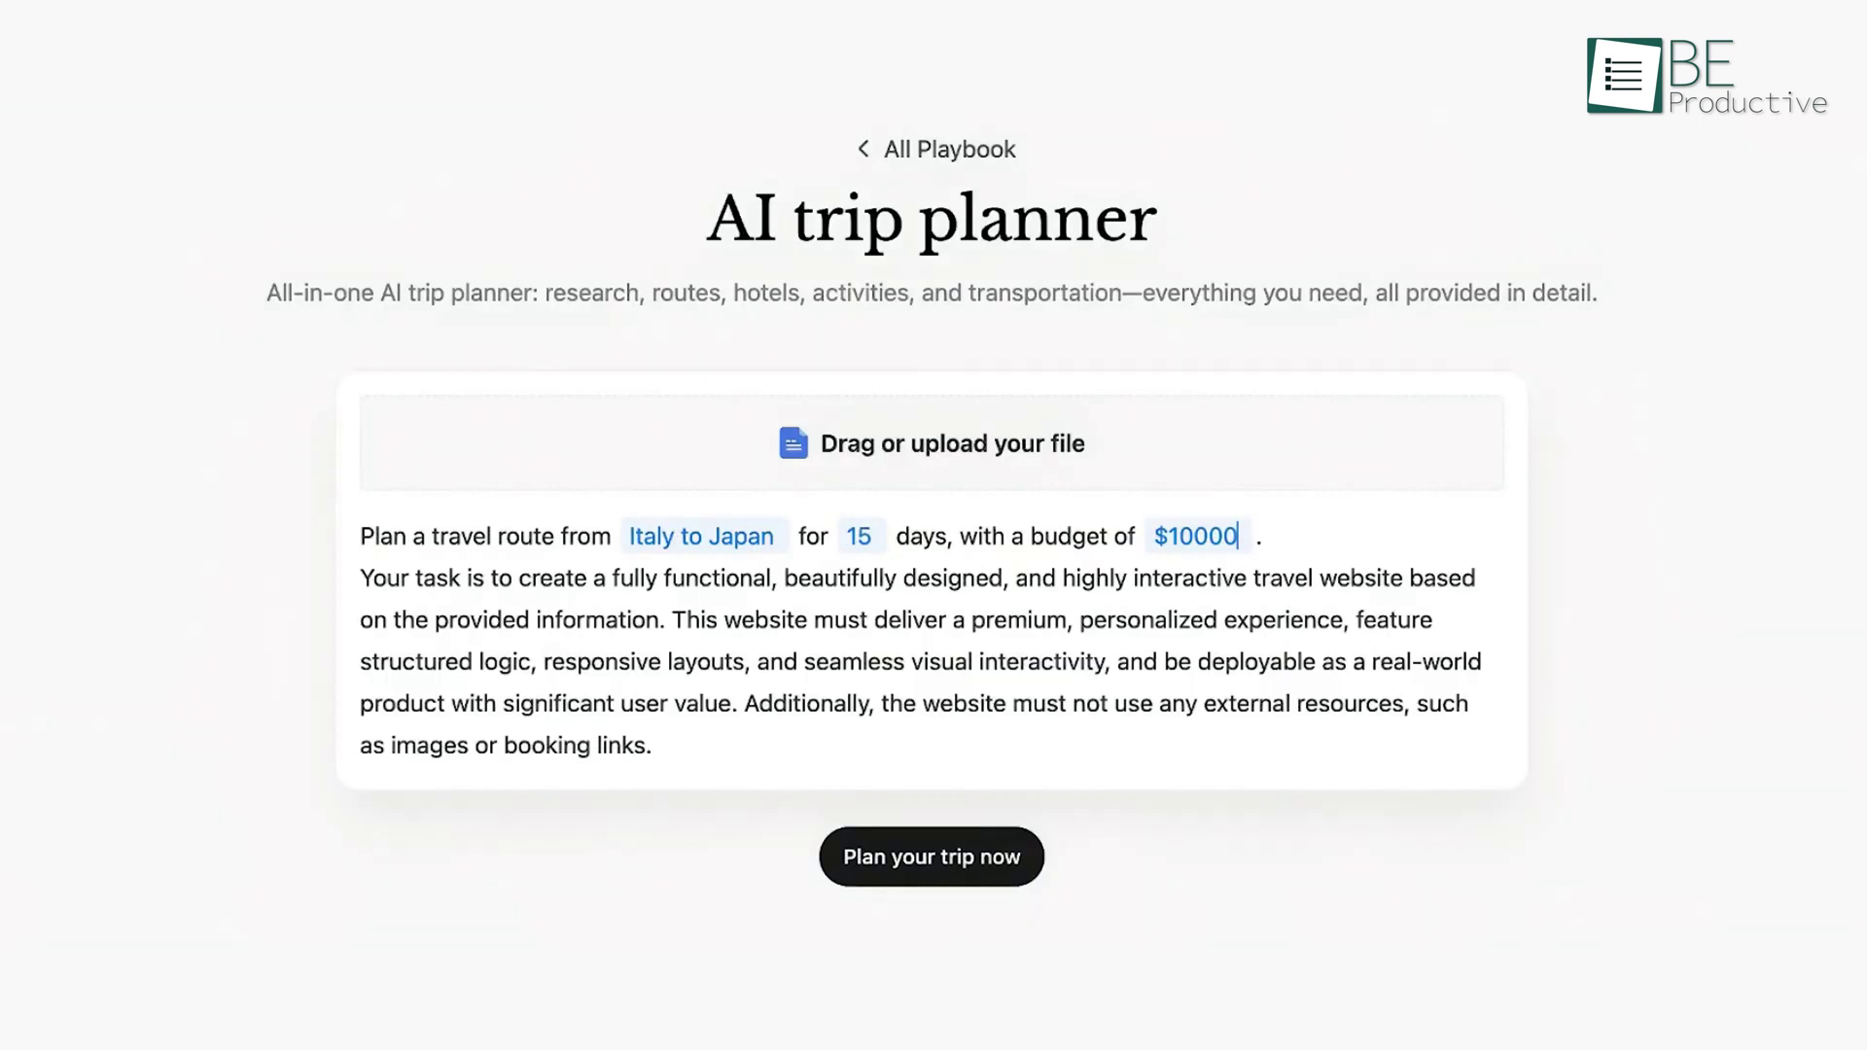
pyautogui.click(996, 875)
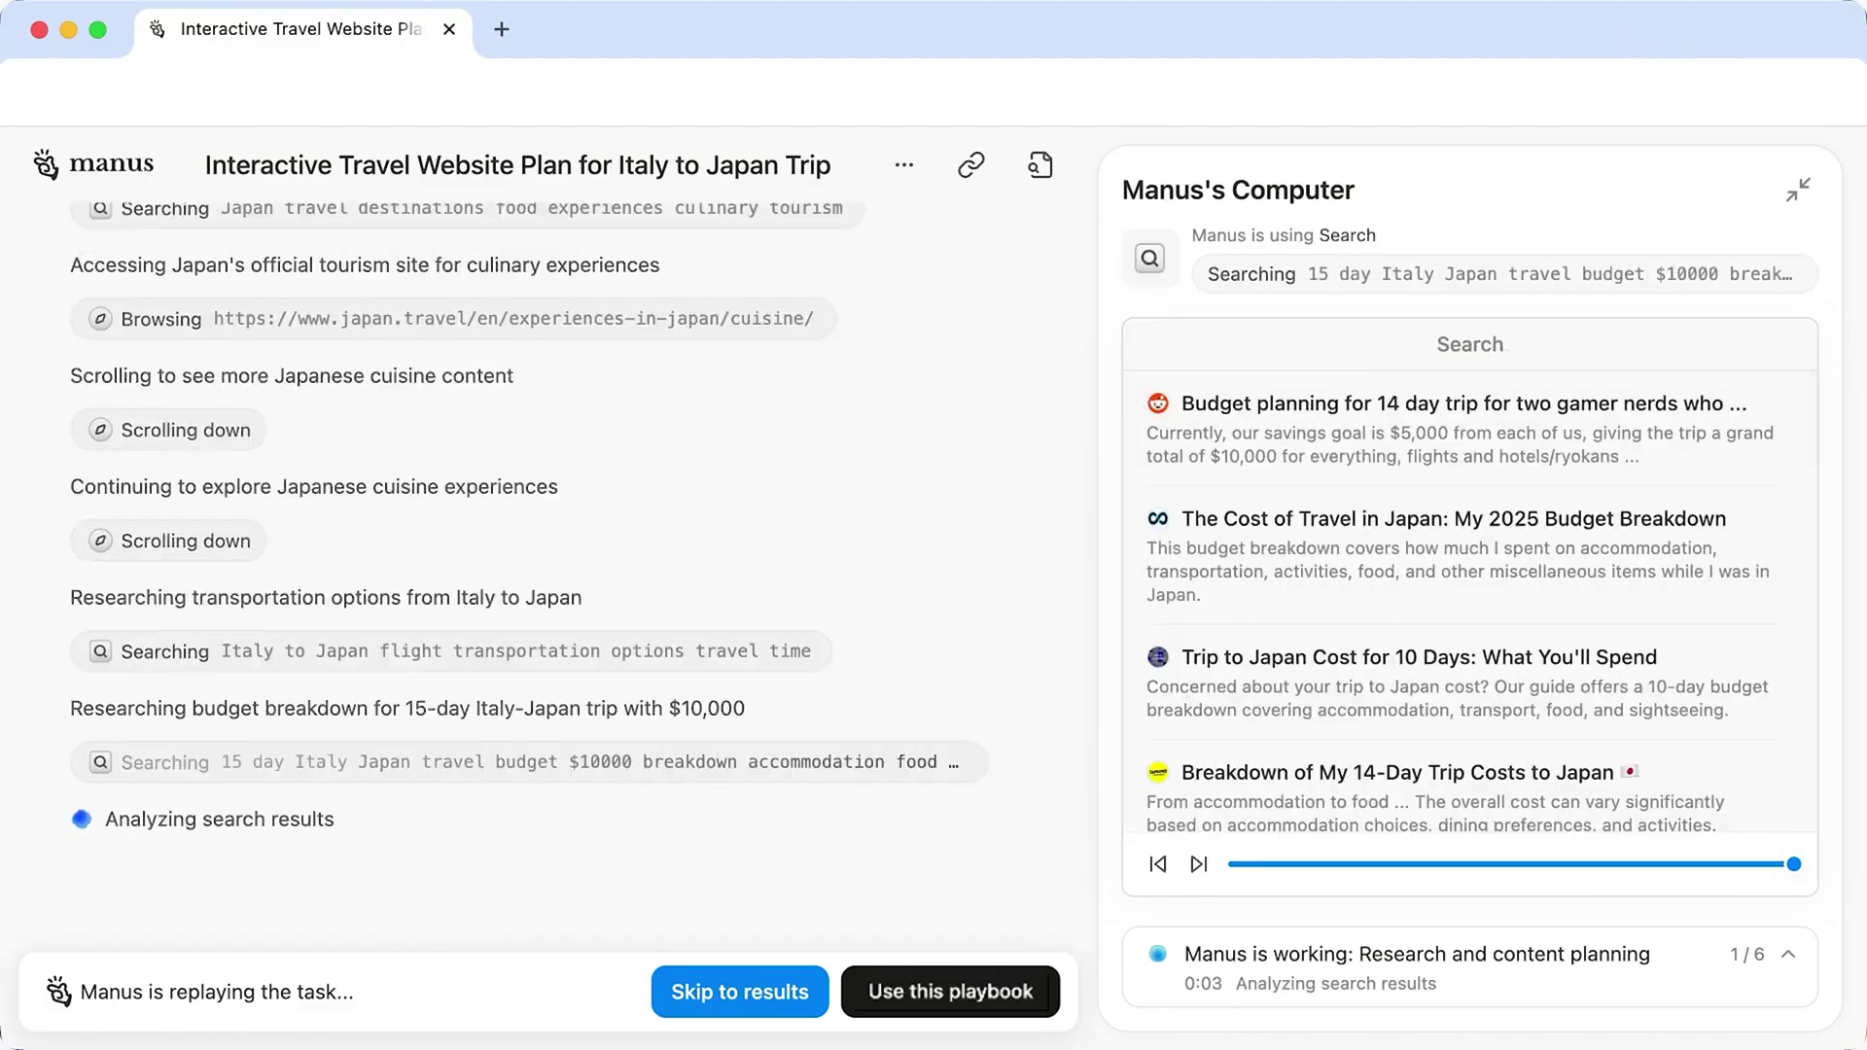
# Skip to the results, open the live Culinary Journey website and scroll through its itinerary.
pyautogui.click(739, 992)
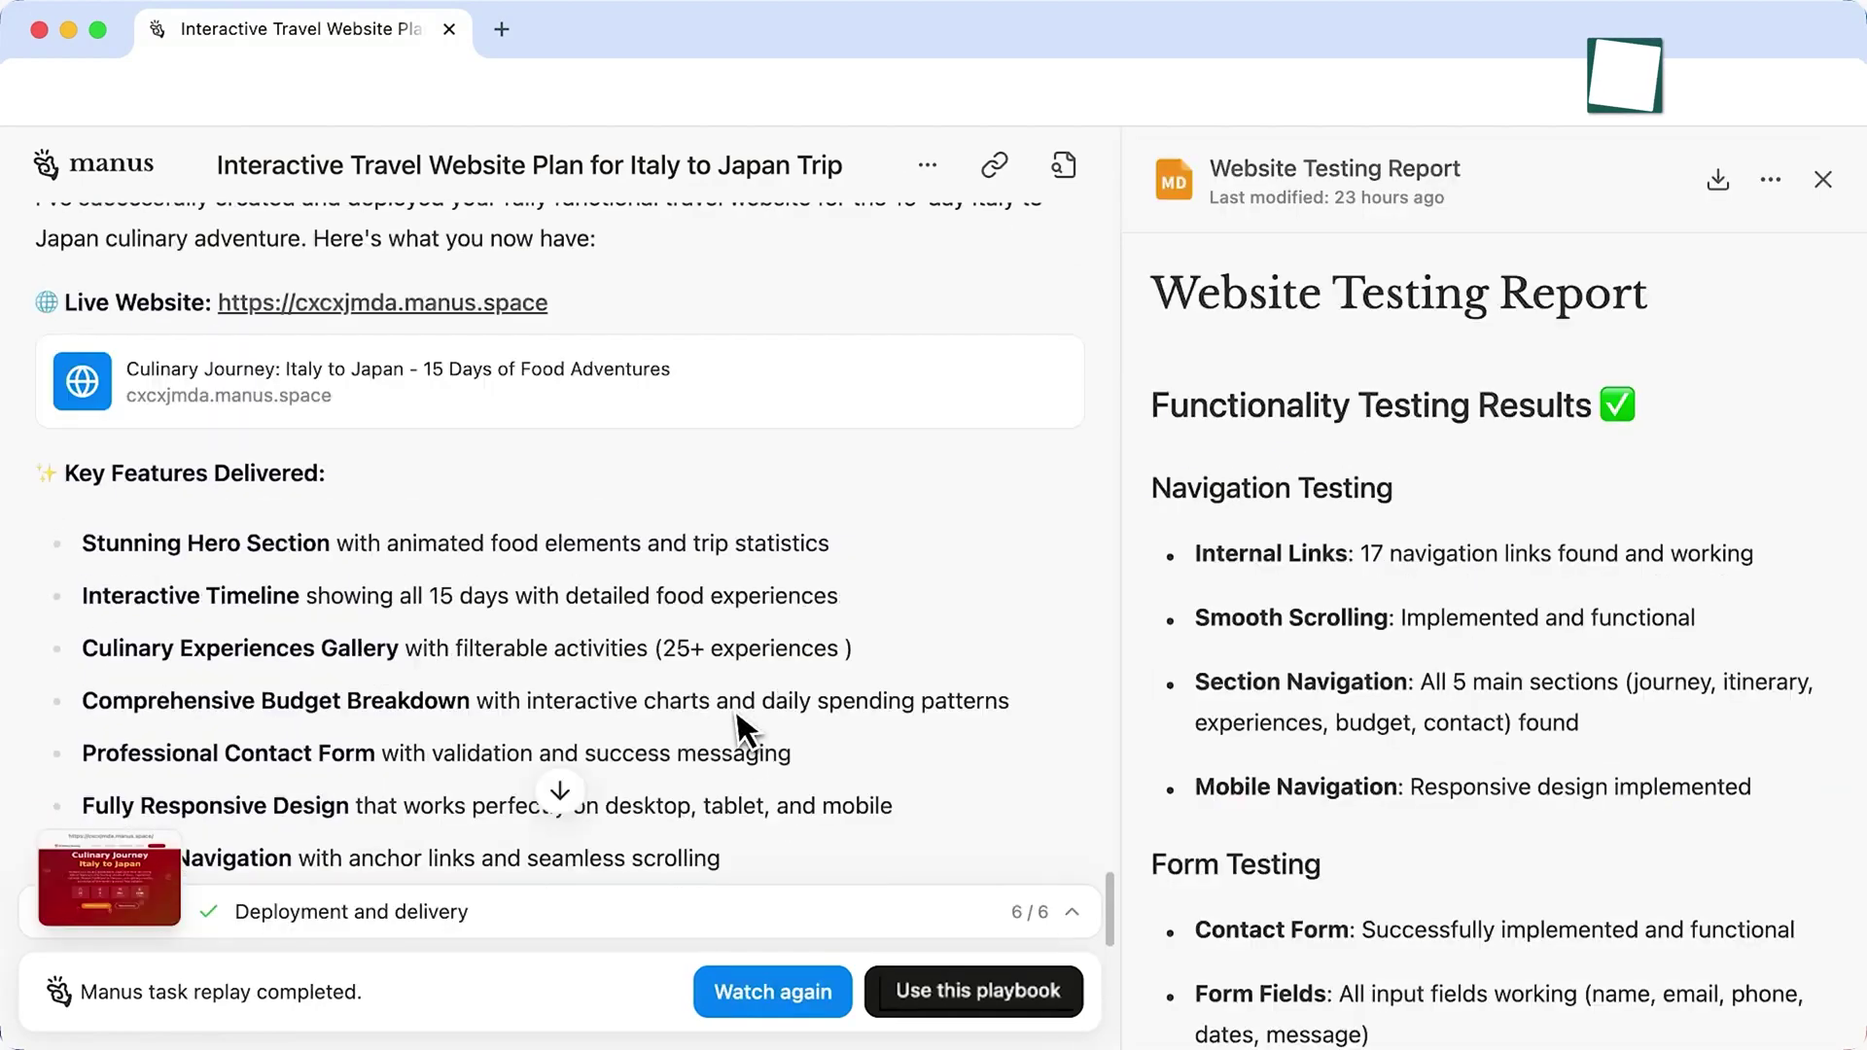
pyautogui.click(757, 385)
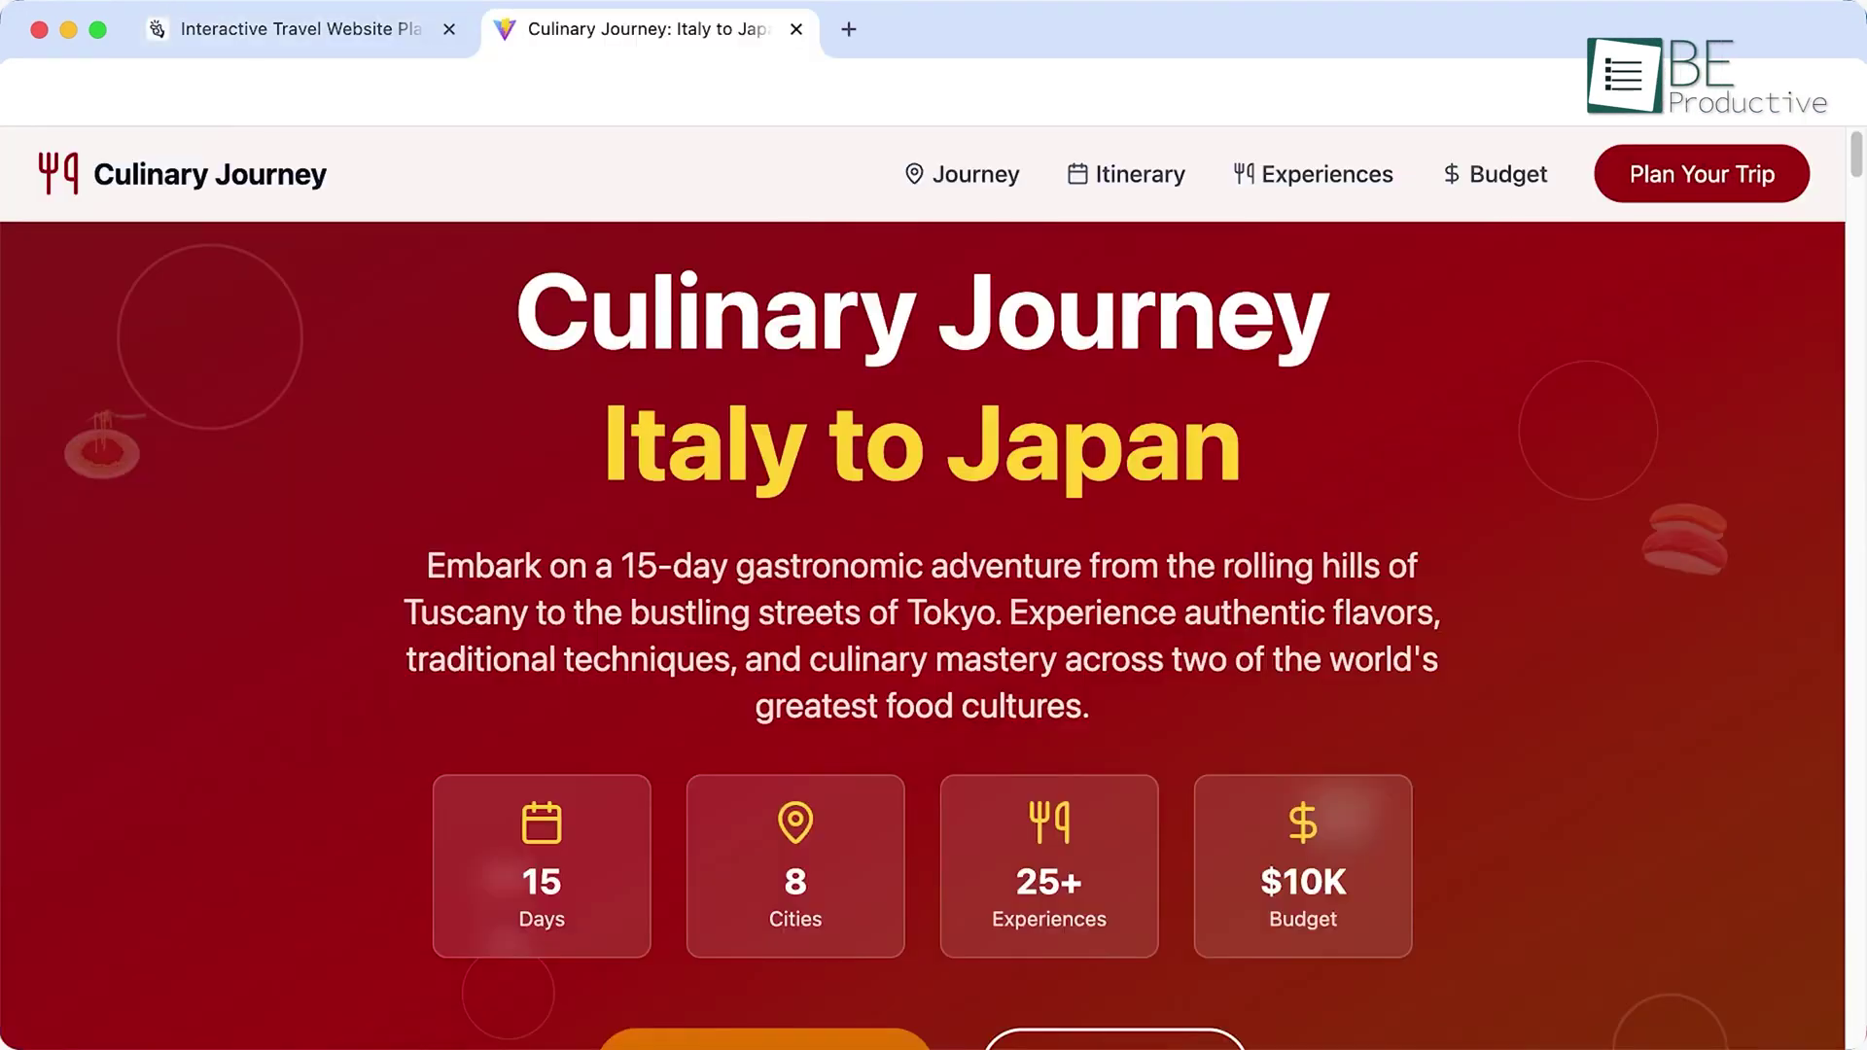
pyautogui.click(1169, 193)
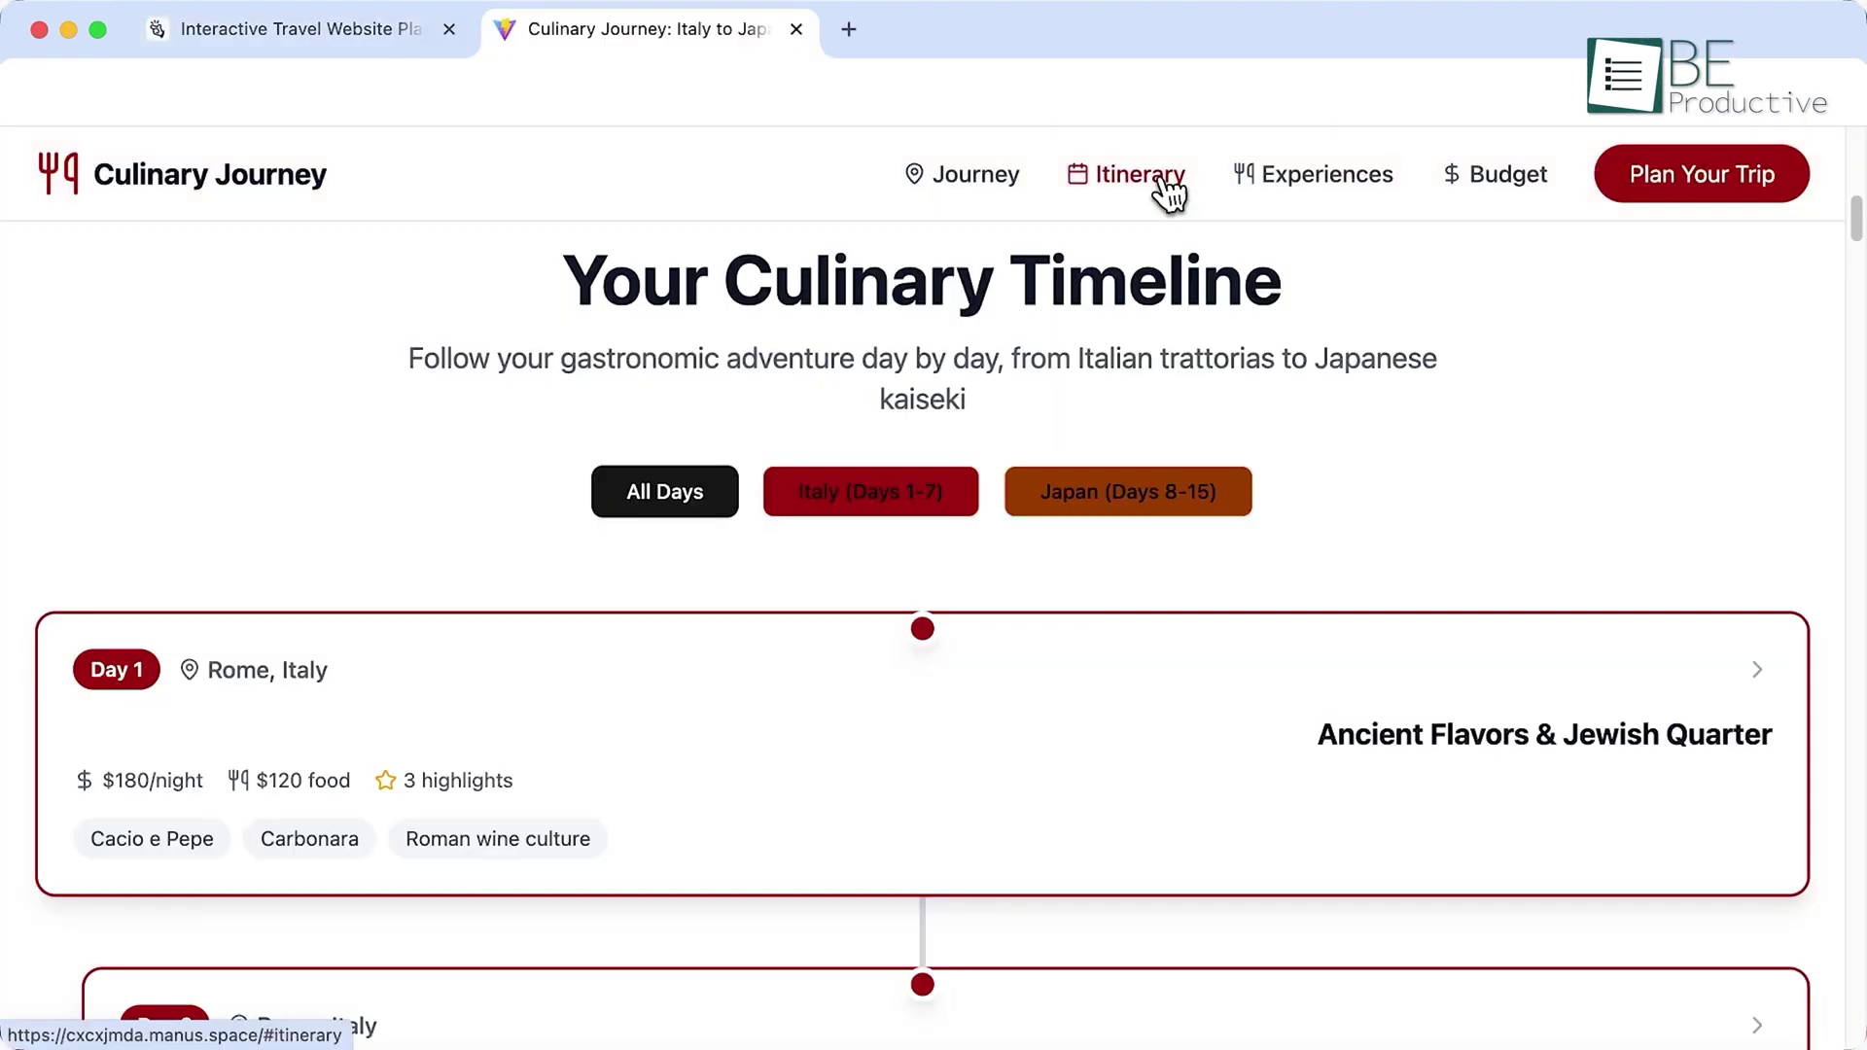
pyautogui.scroll(-7, 922, 632)
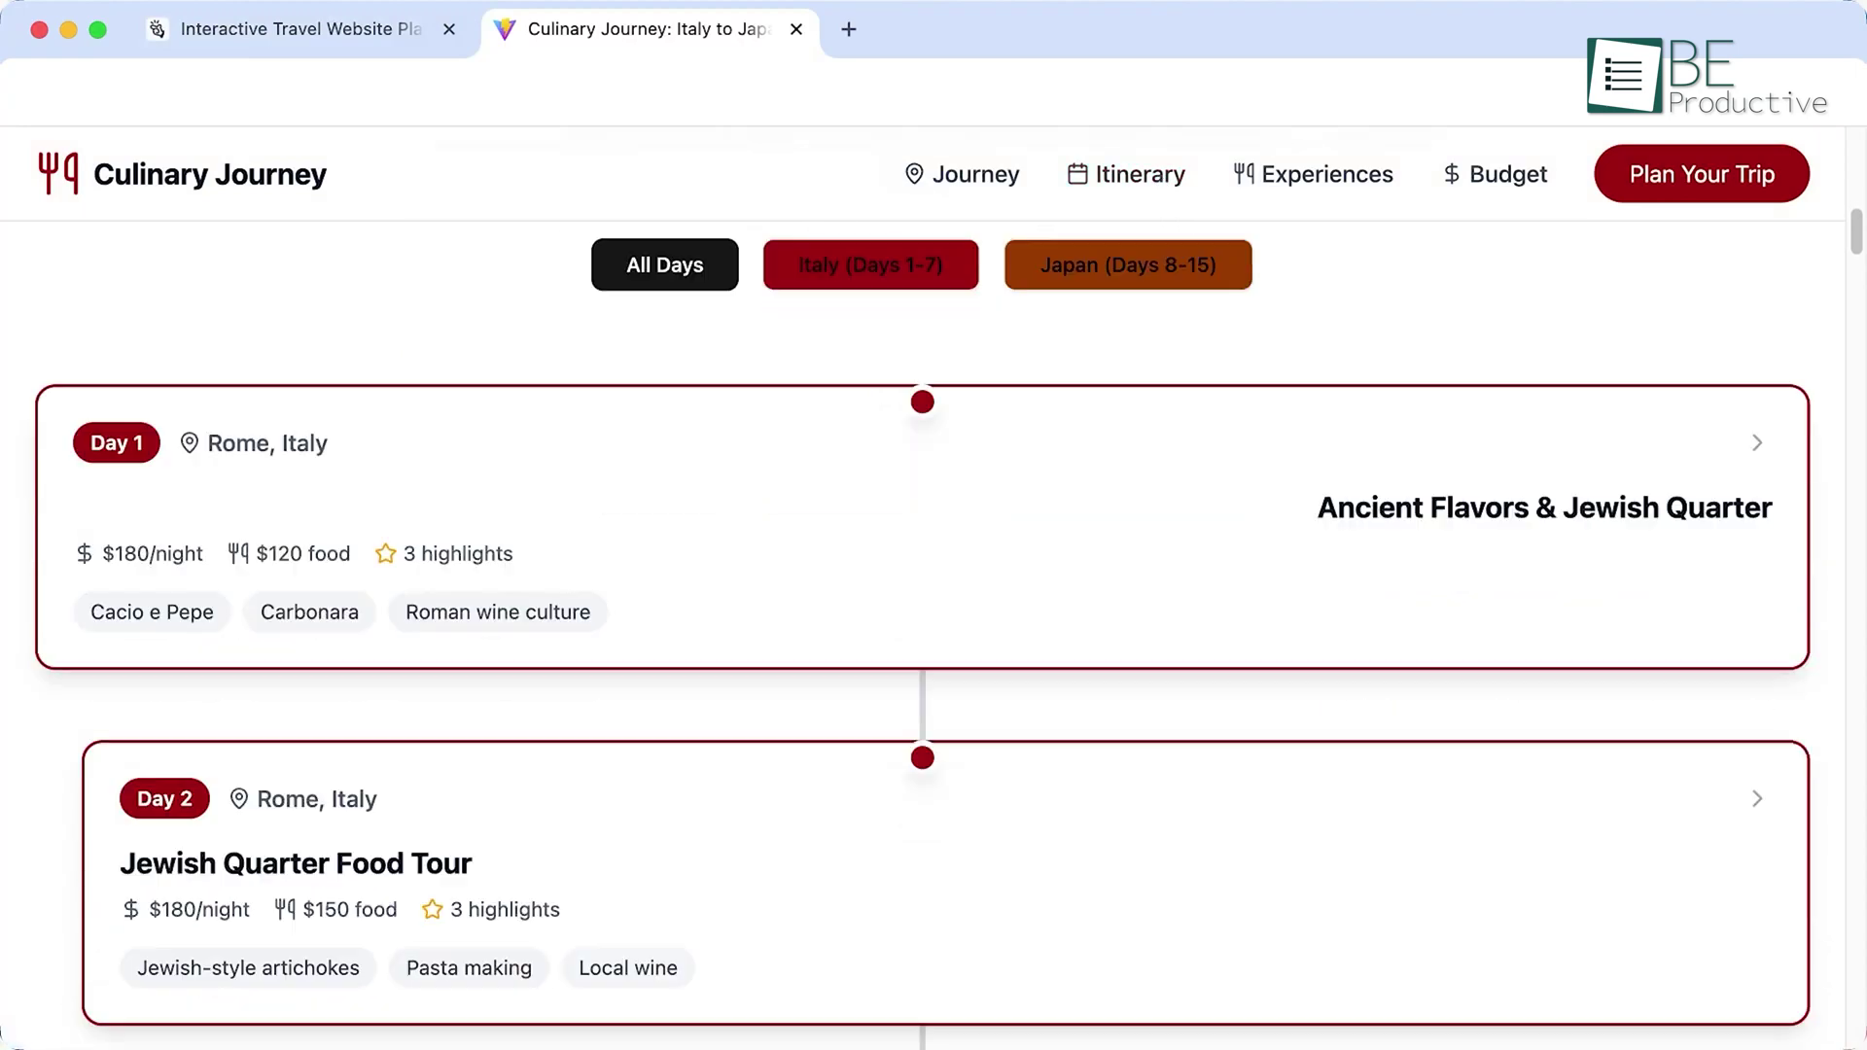
pyautogui.scroll(-7, 921, 632)
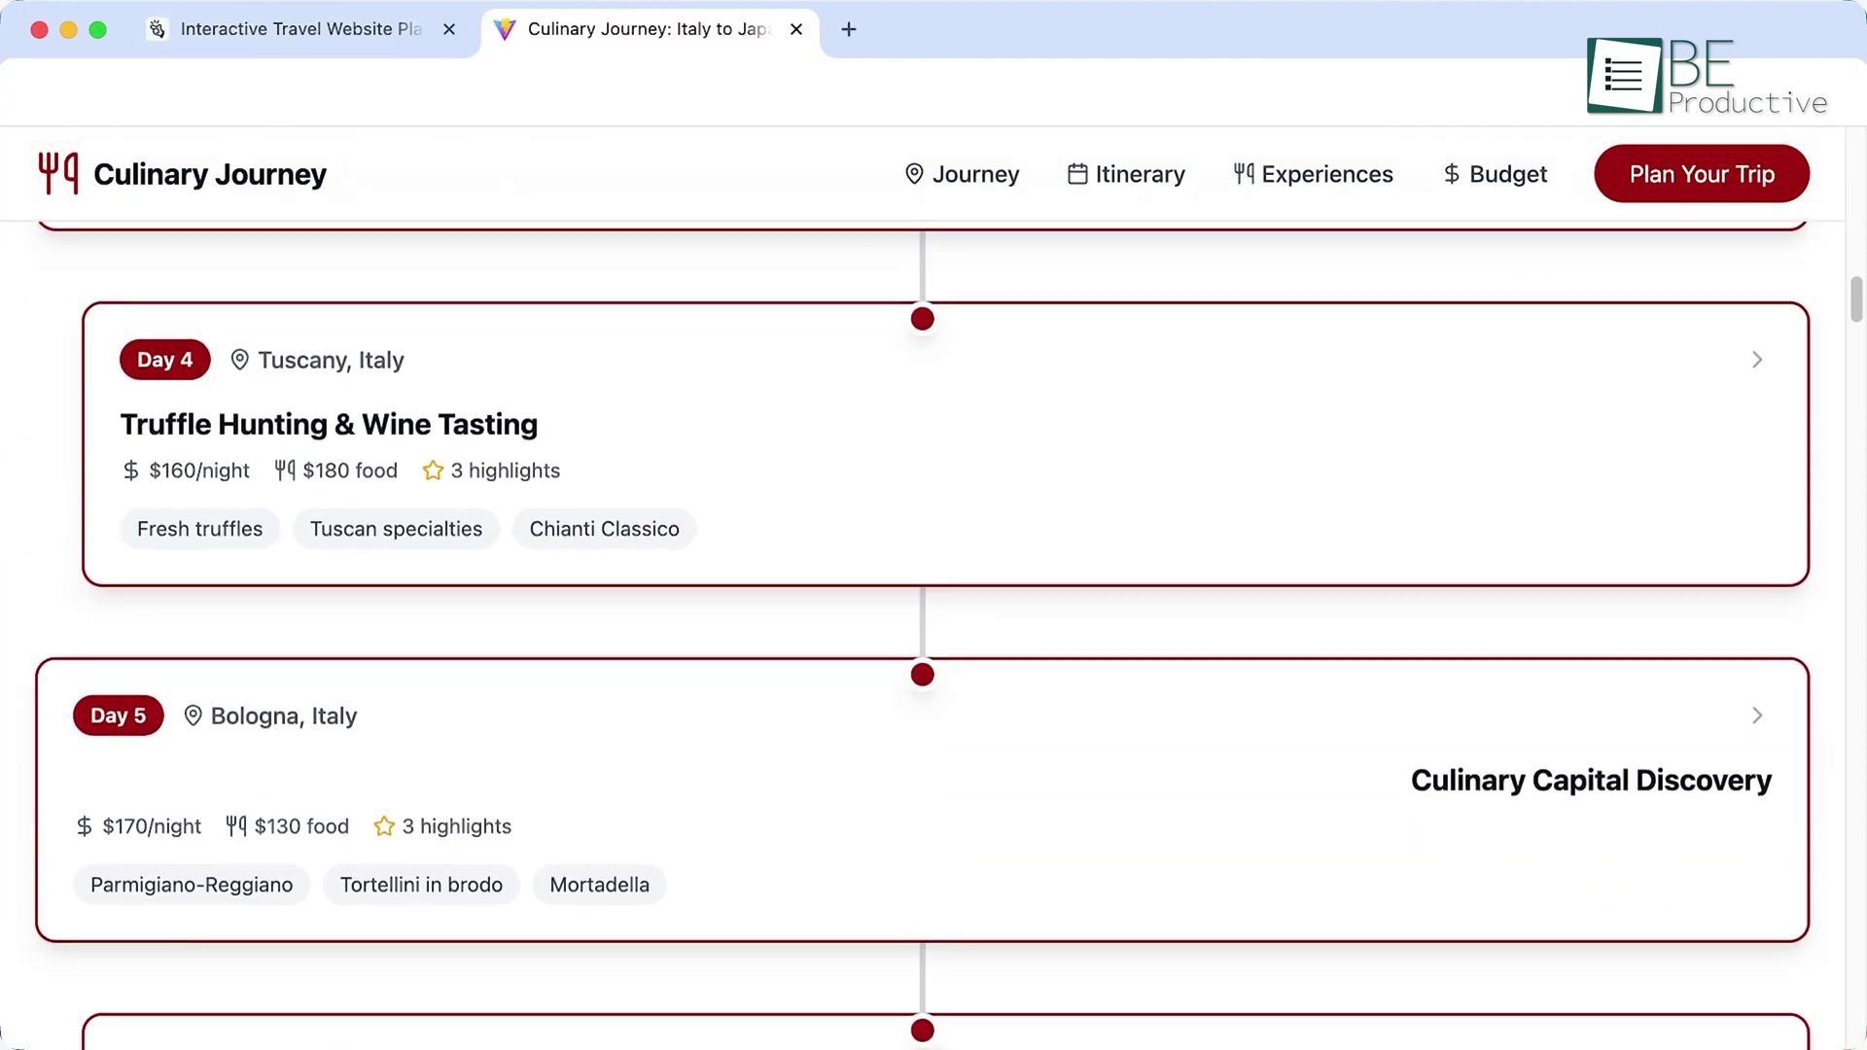
pyautogui.scroll(-5, 1423, 197)
# Review the website's culinary experiences and budget breakdown sections.
pyautogui.click(1366, 175)
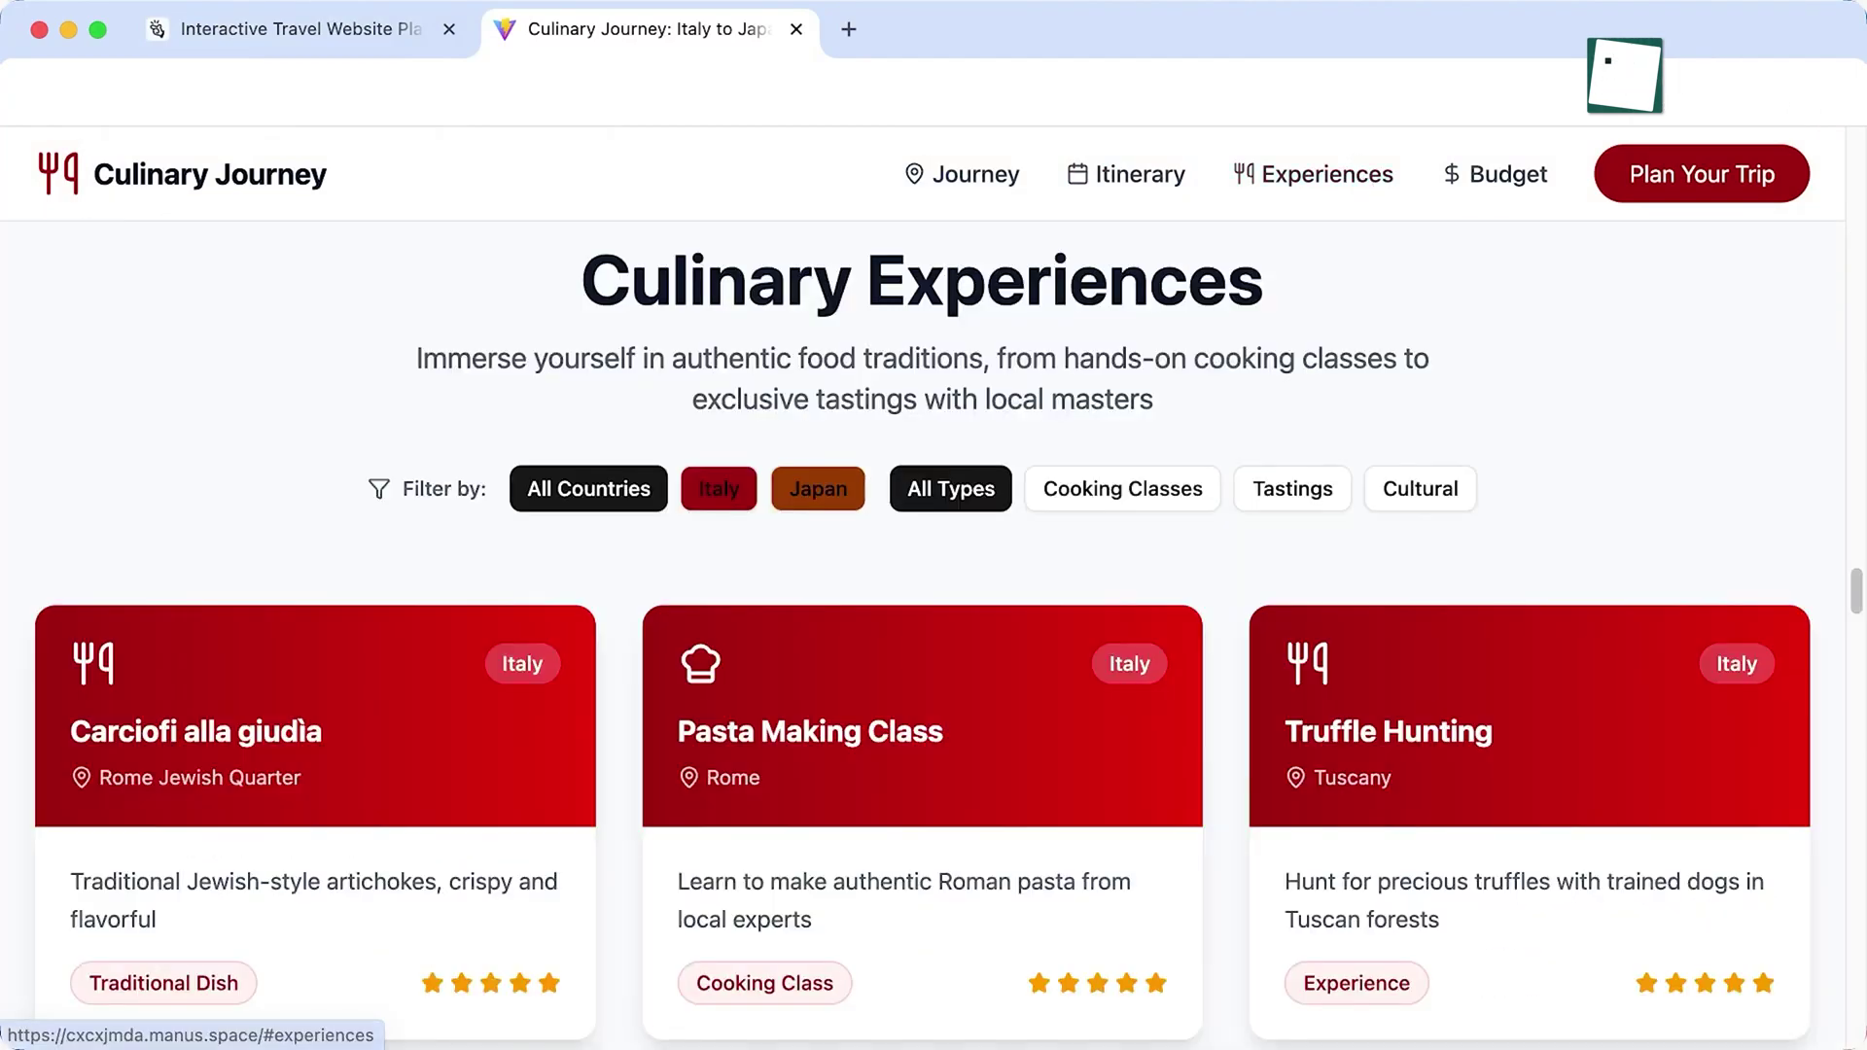
pyautogui.scroll(-6, 922, 632)
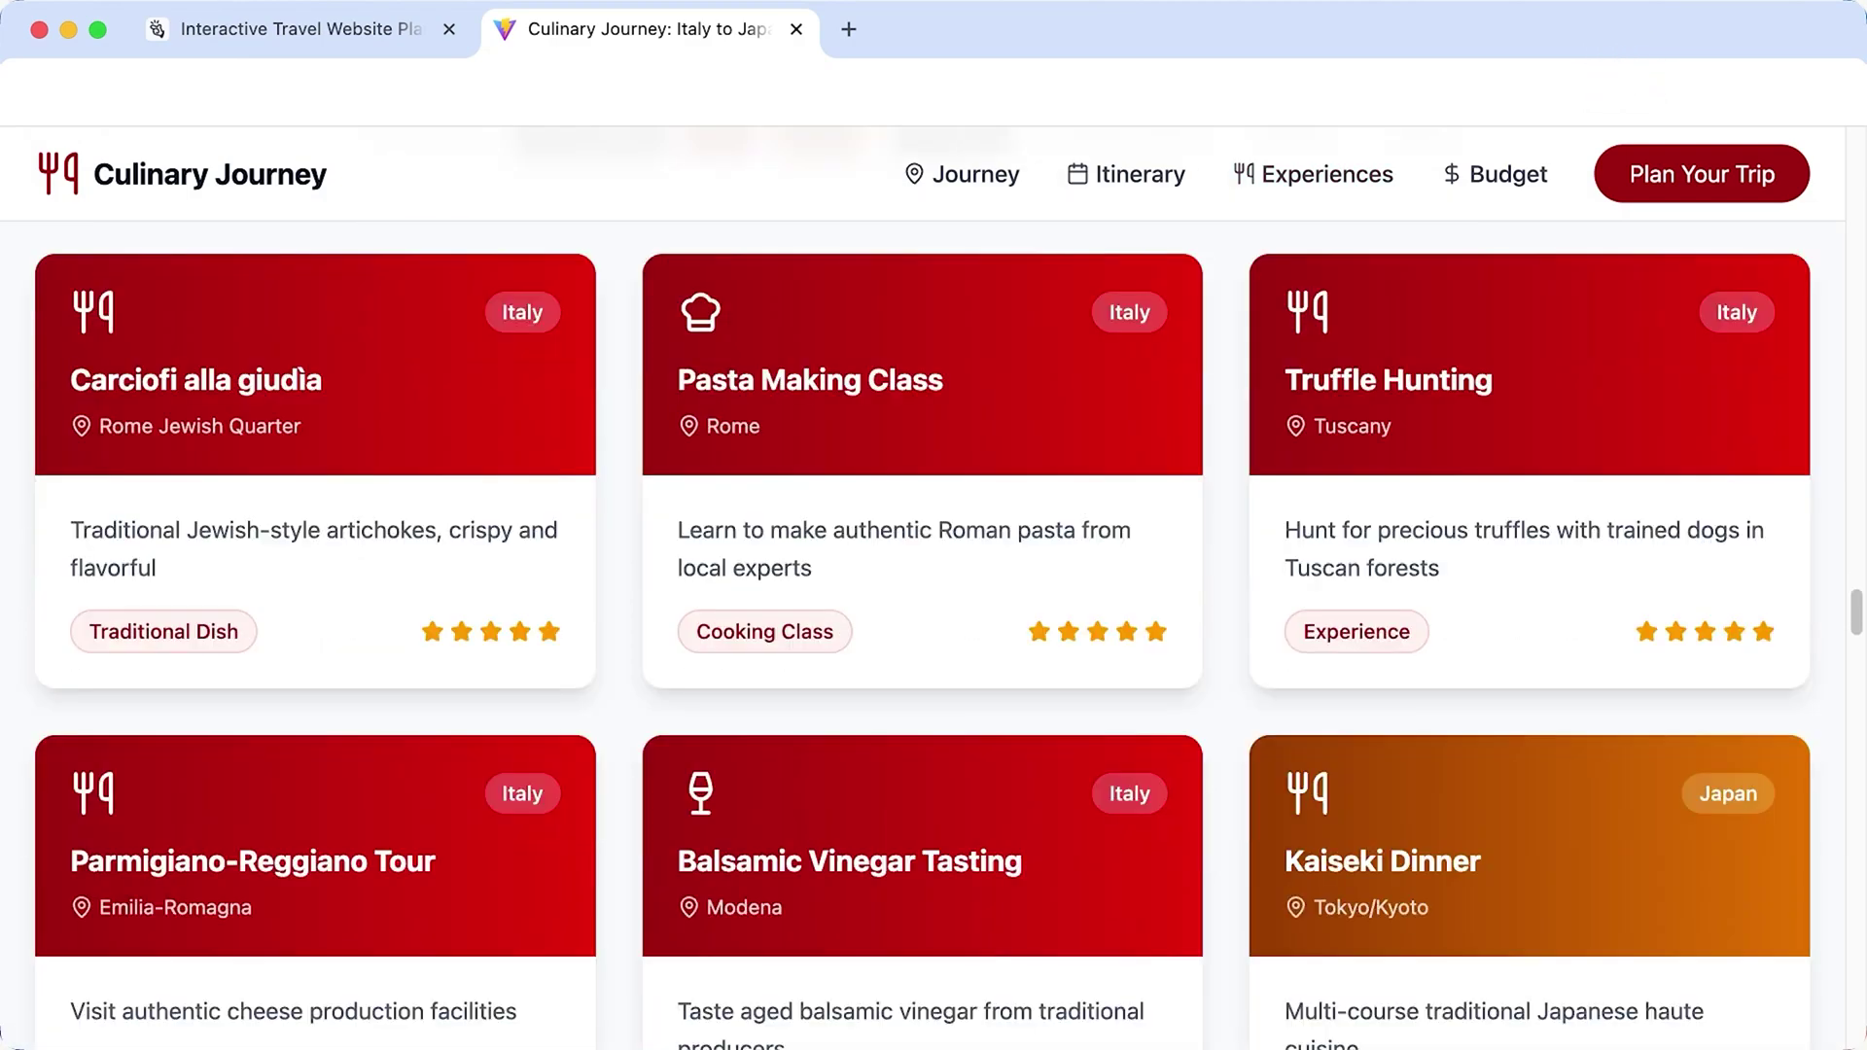
pyautogui.scroll(-4, 922, 632)
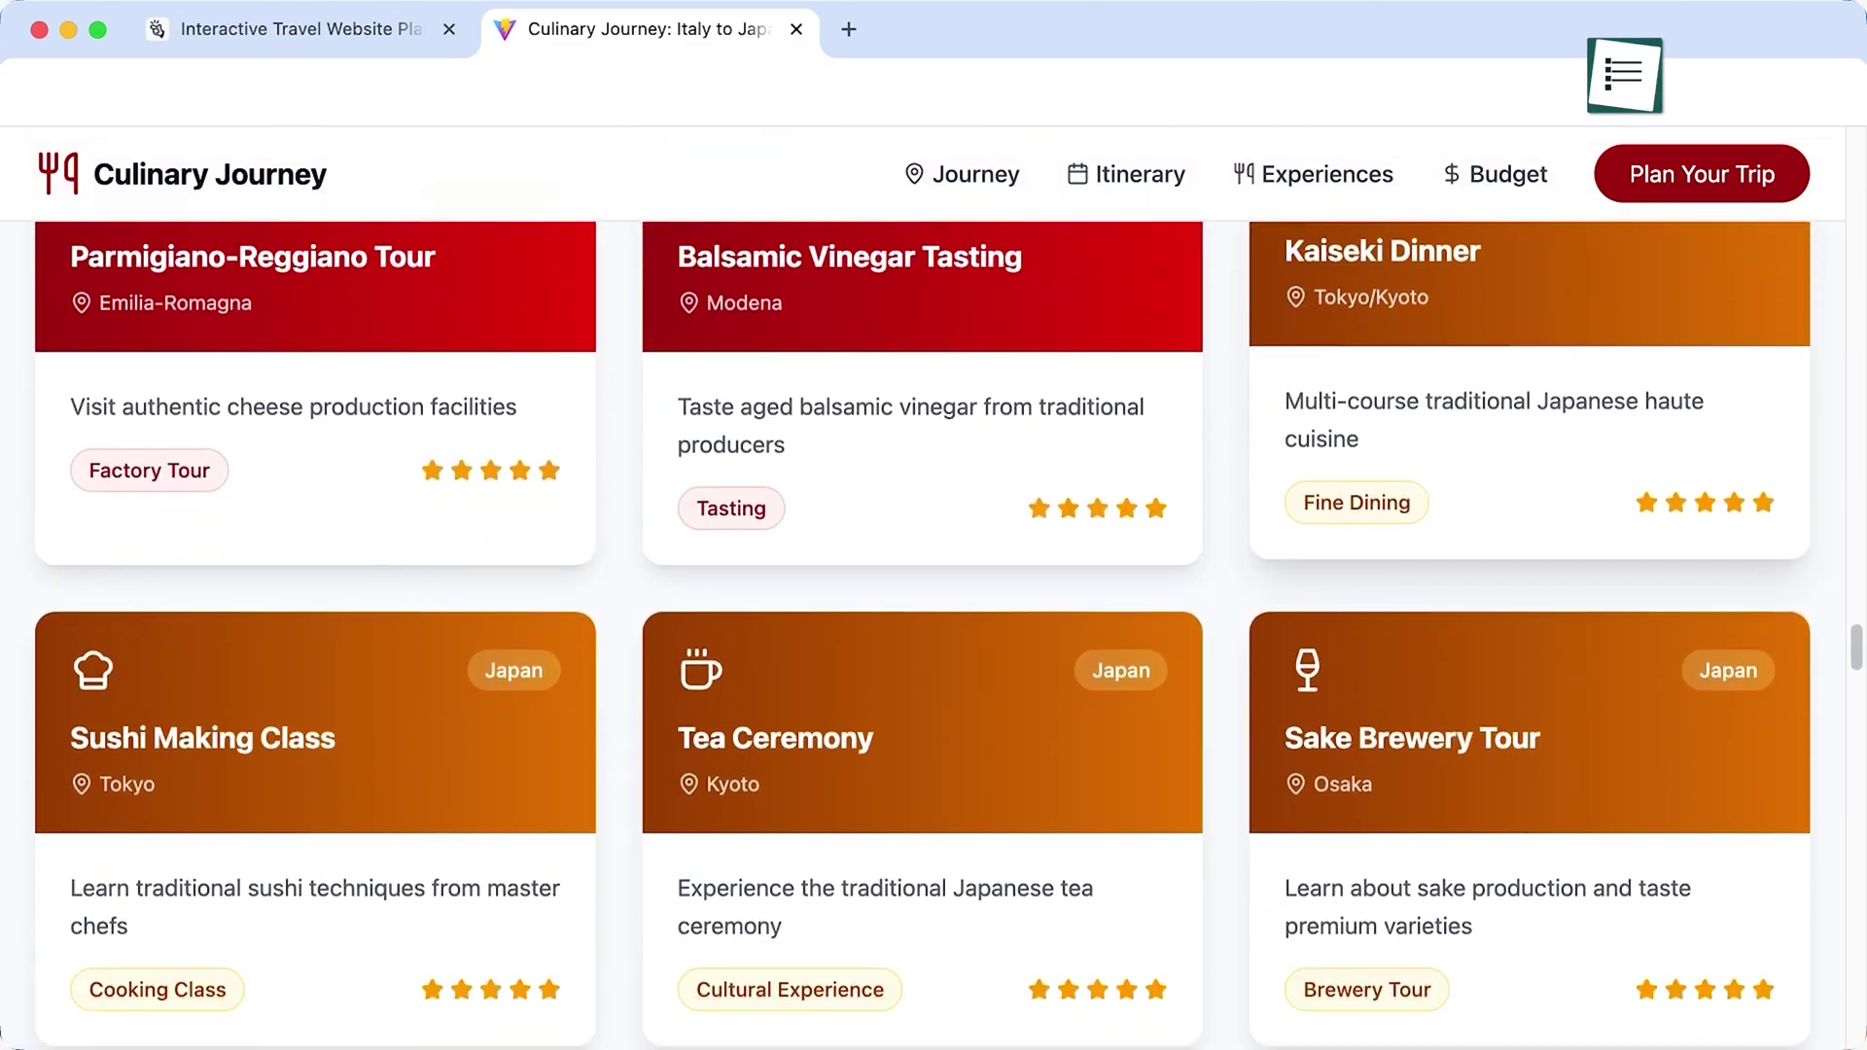
pyautogui.click(1492, 185)
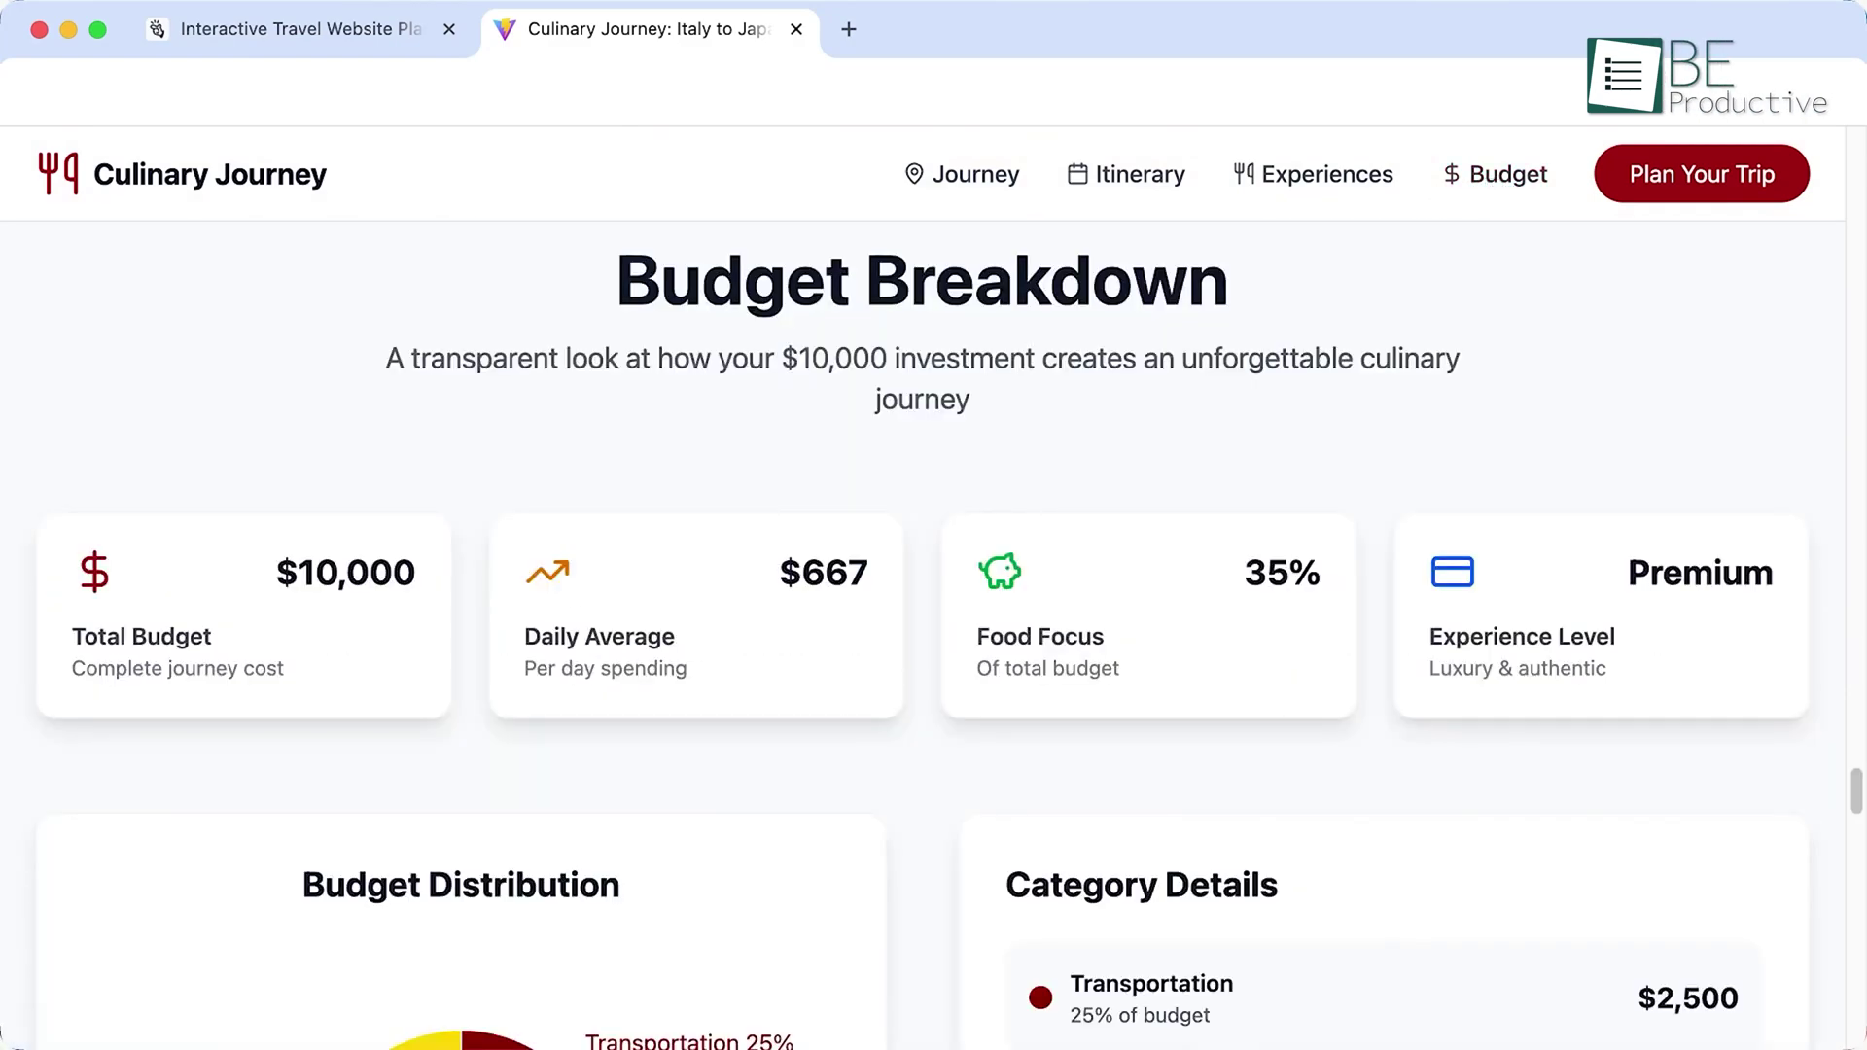
pyautogui.scroll(-7, 922, 632)
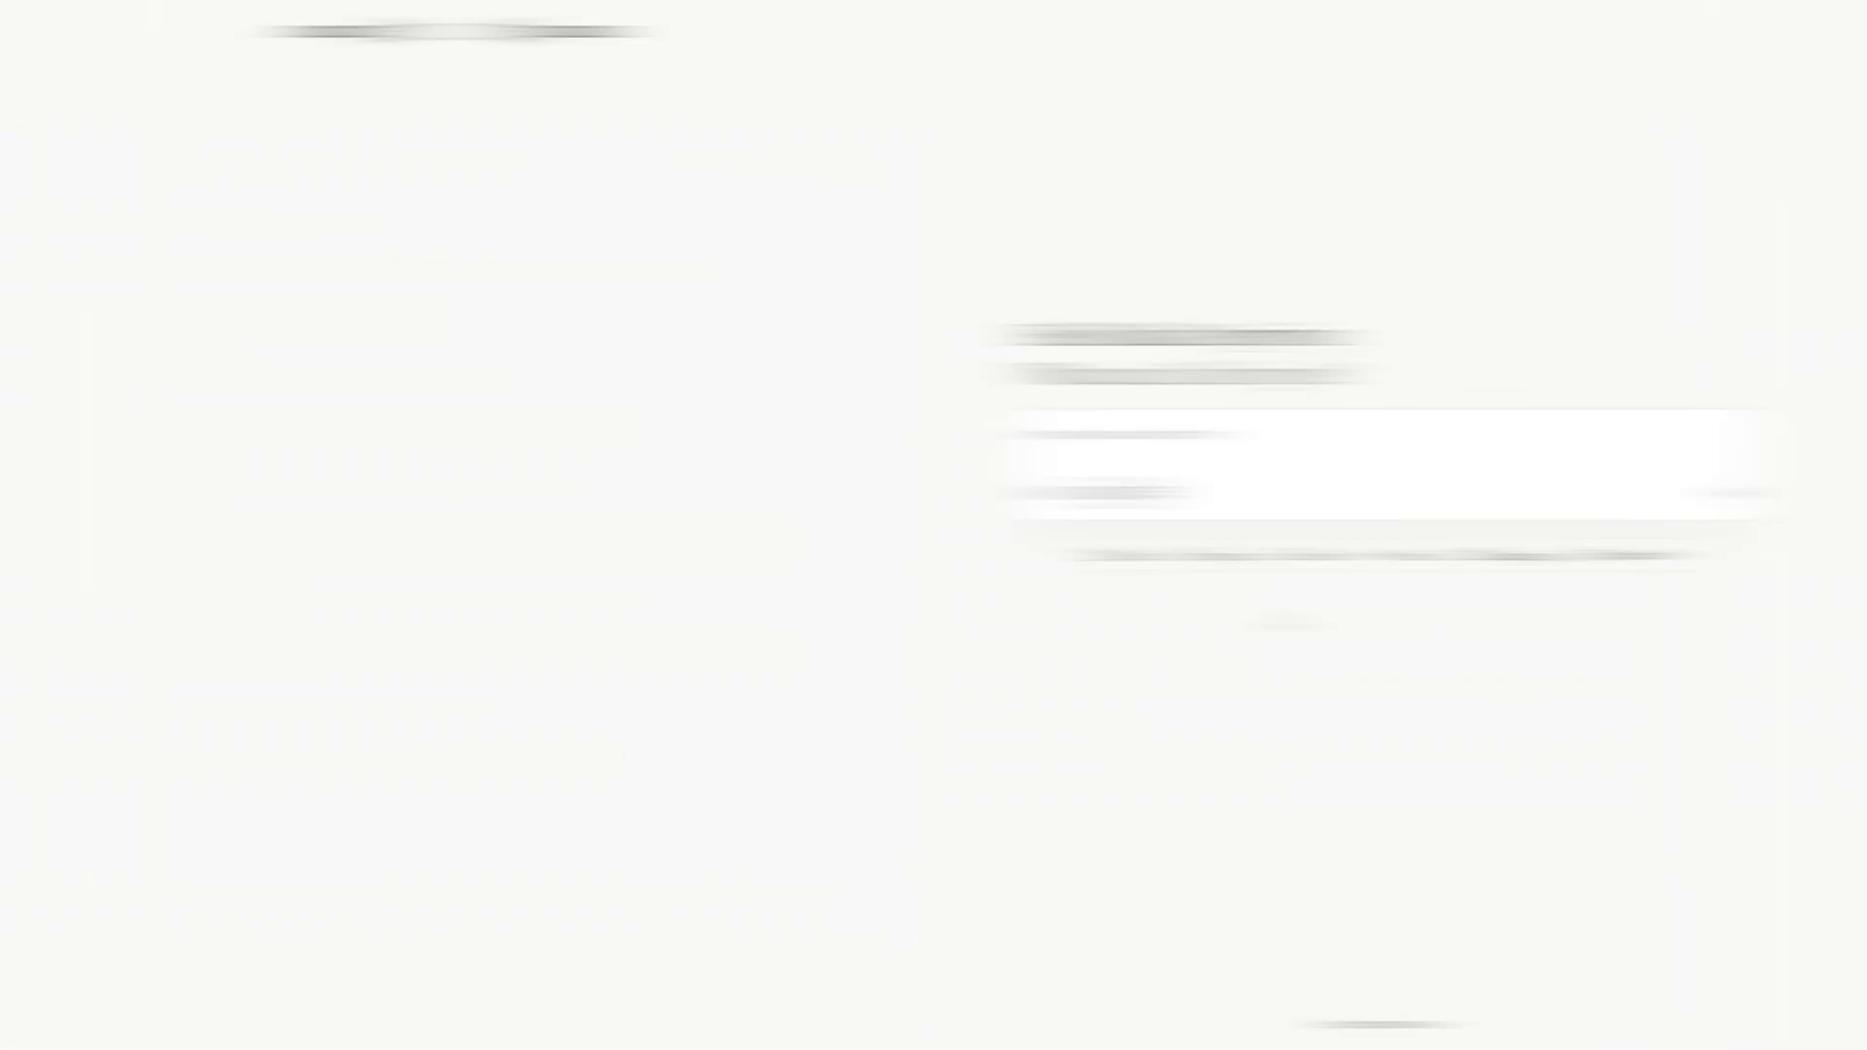
# In Image mode, attach the Mona Lisa image from local files and request a showcase website.
pyautogui.click(800, 560)
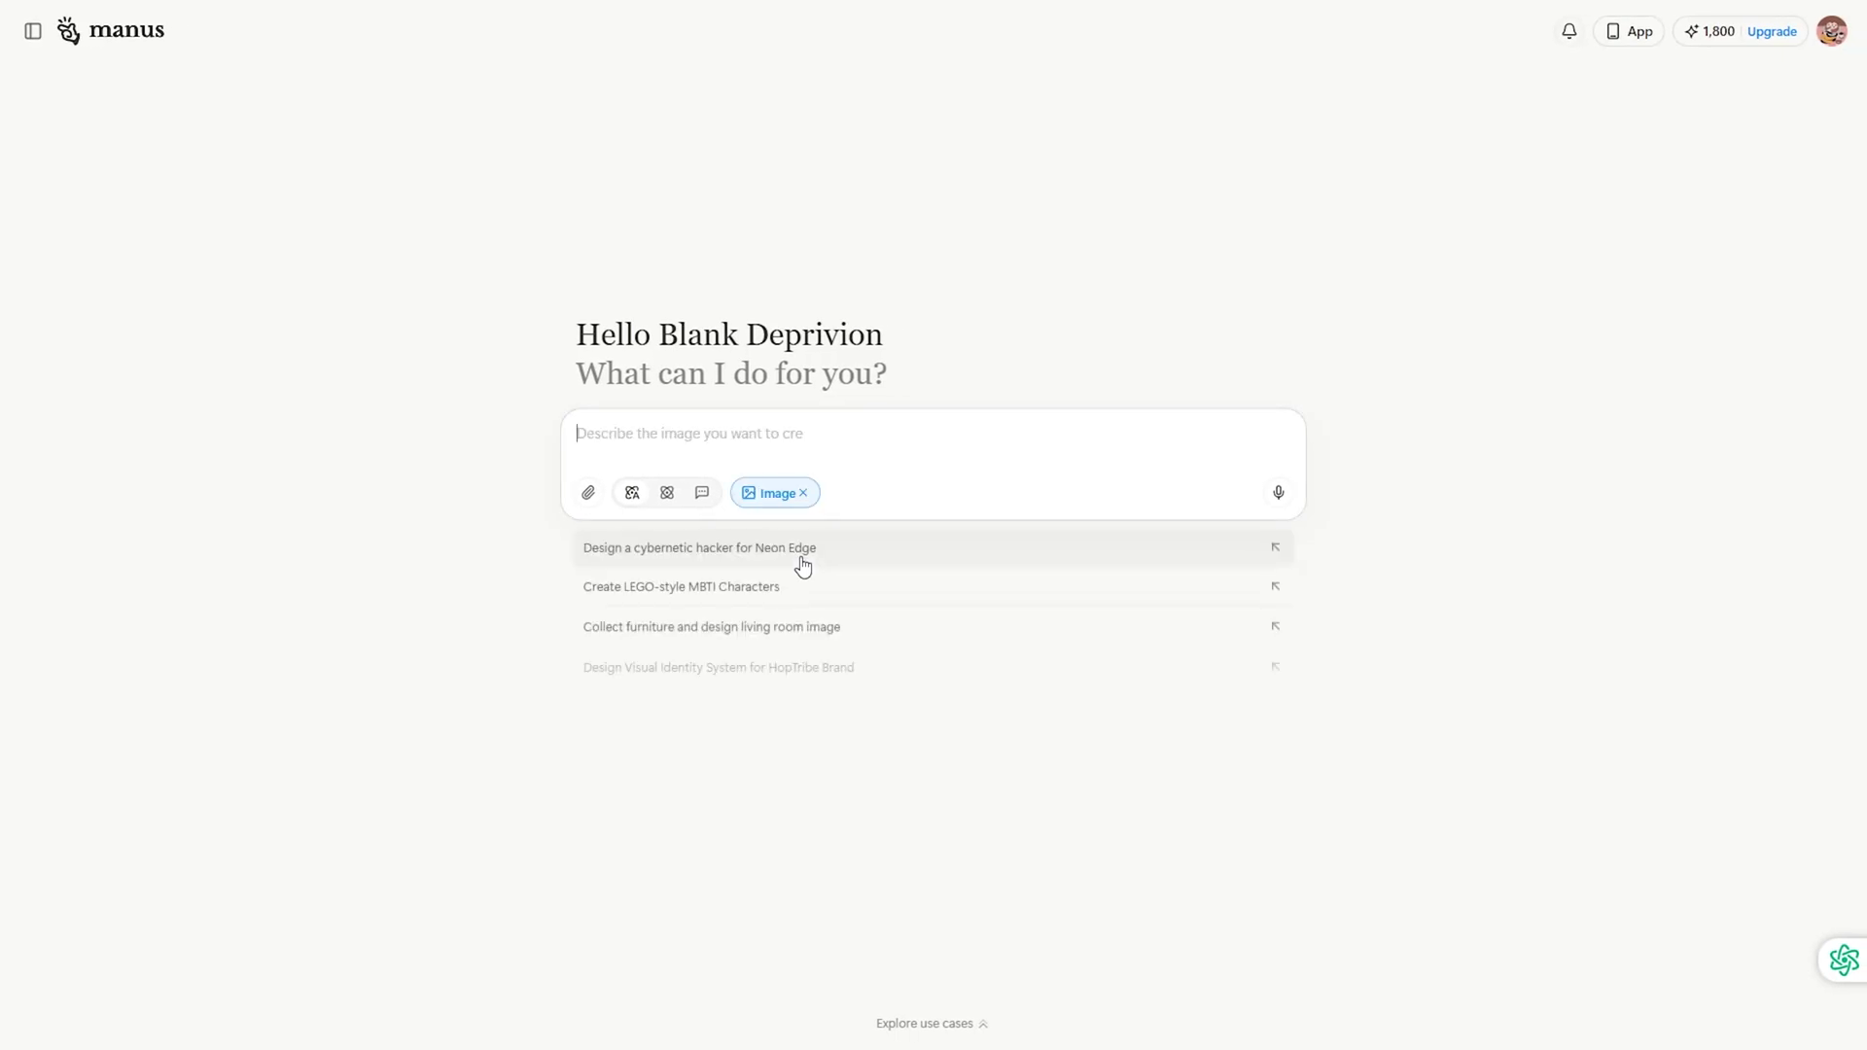
pyautogui.click(588, 496)
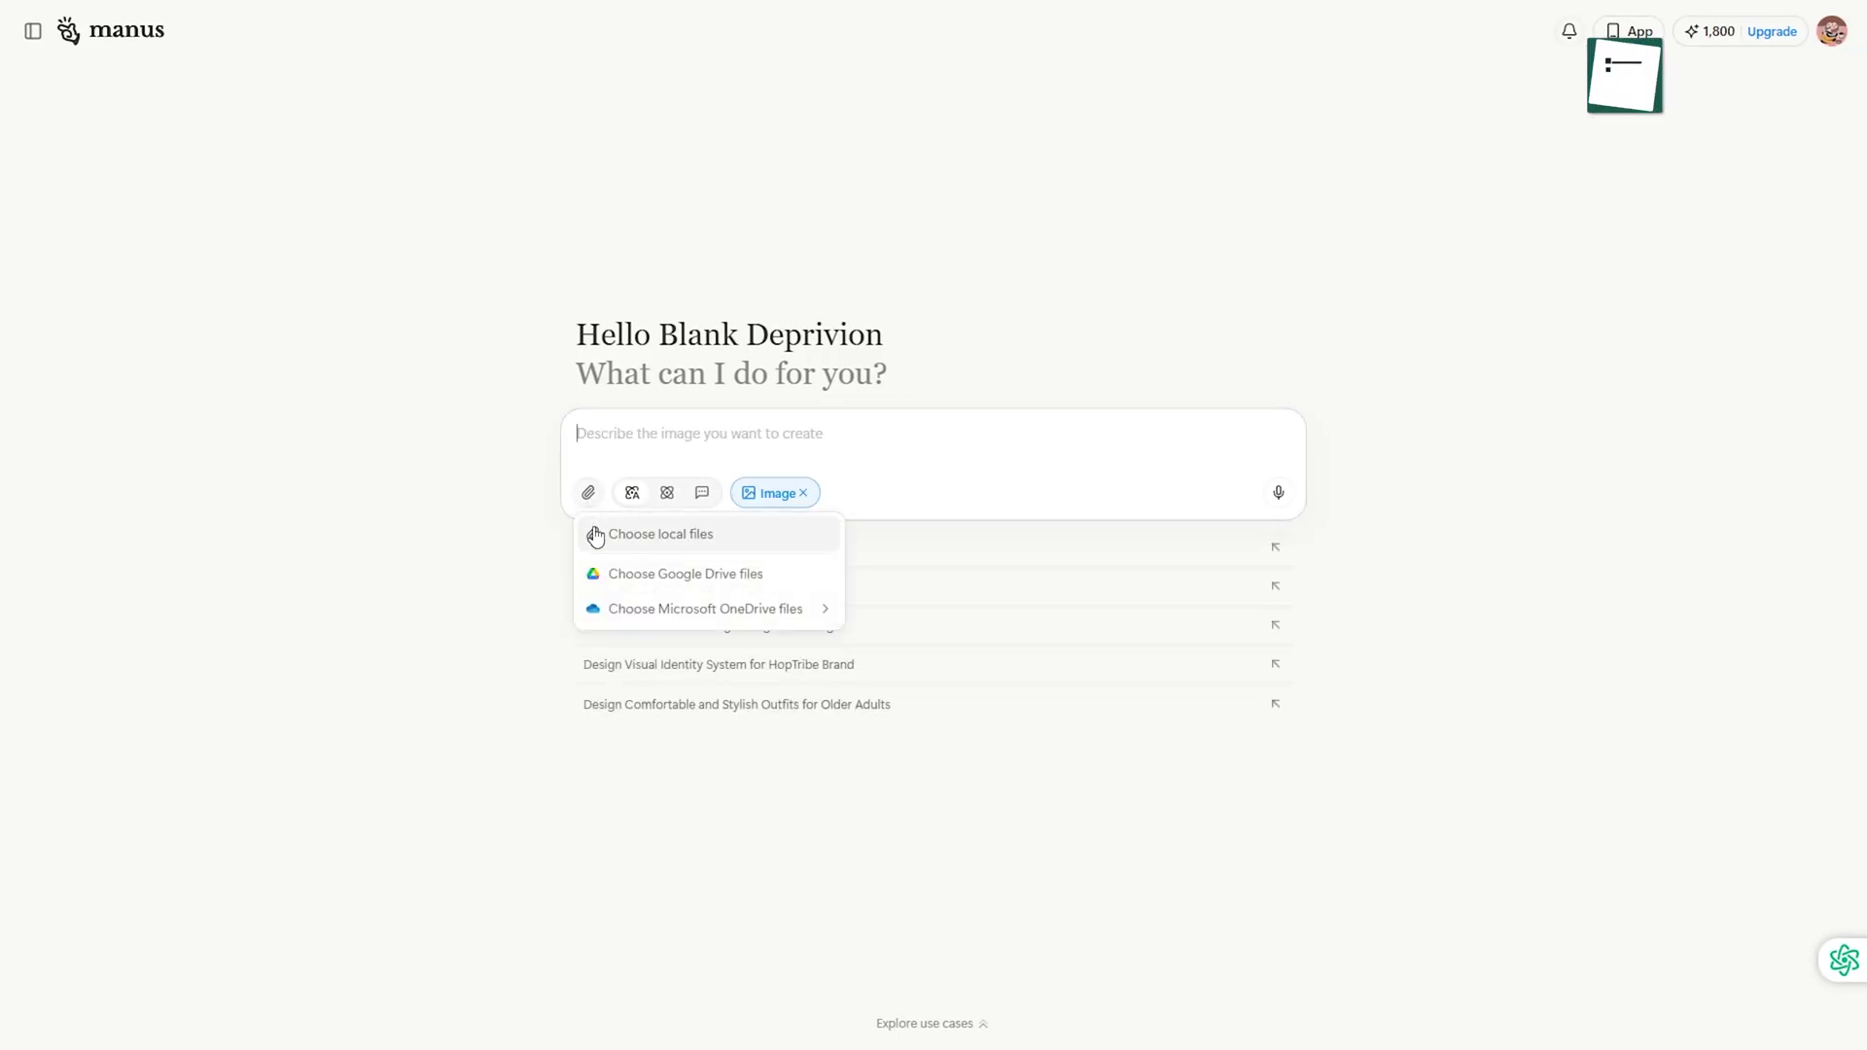
pyautogui.click(595, 536)
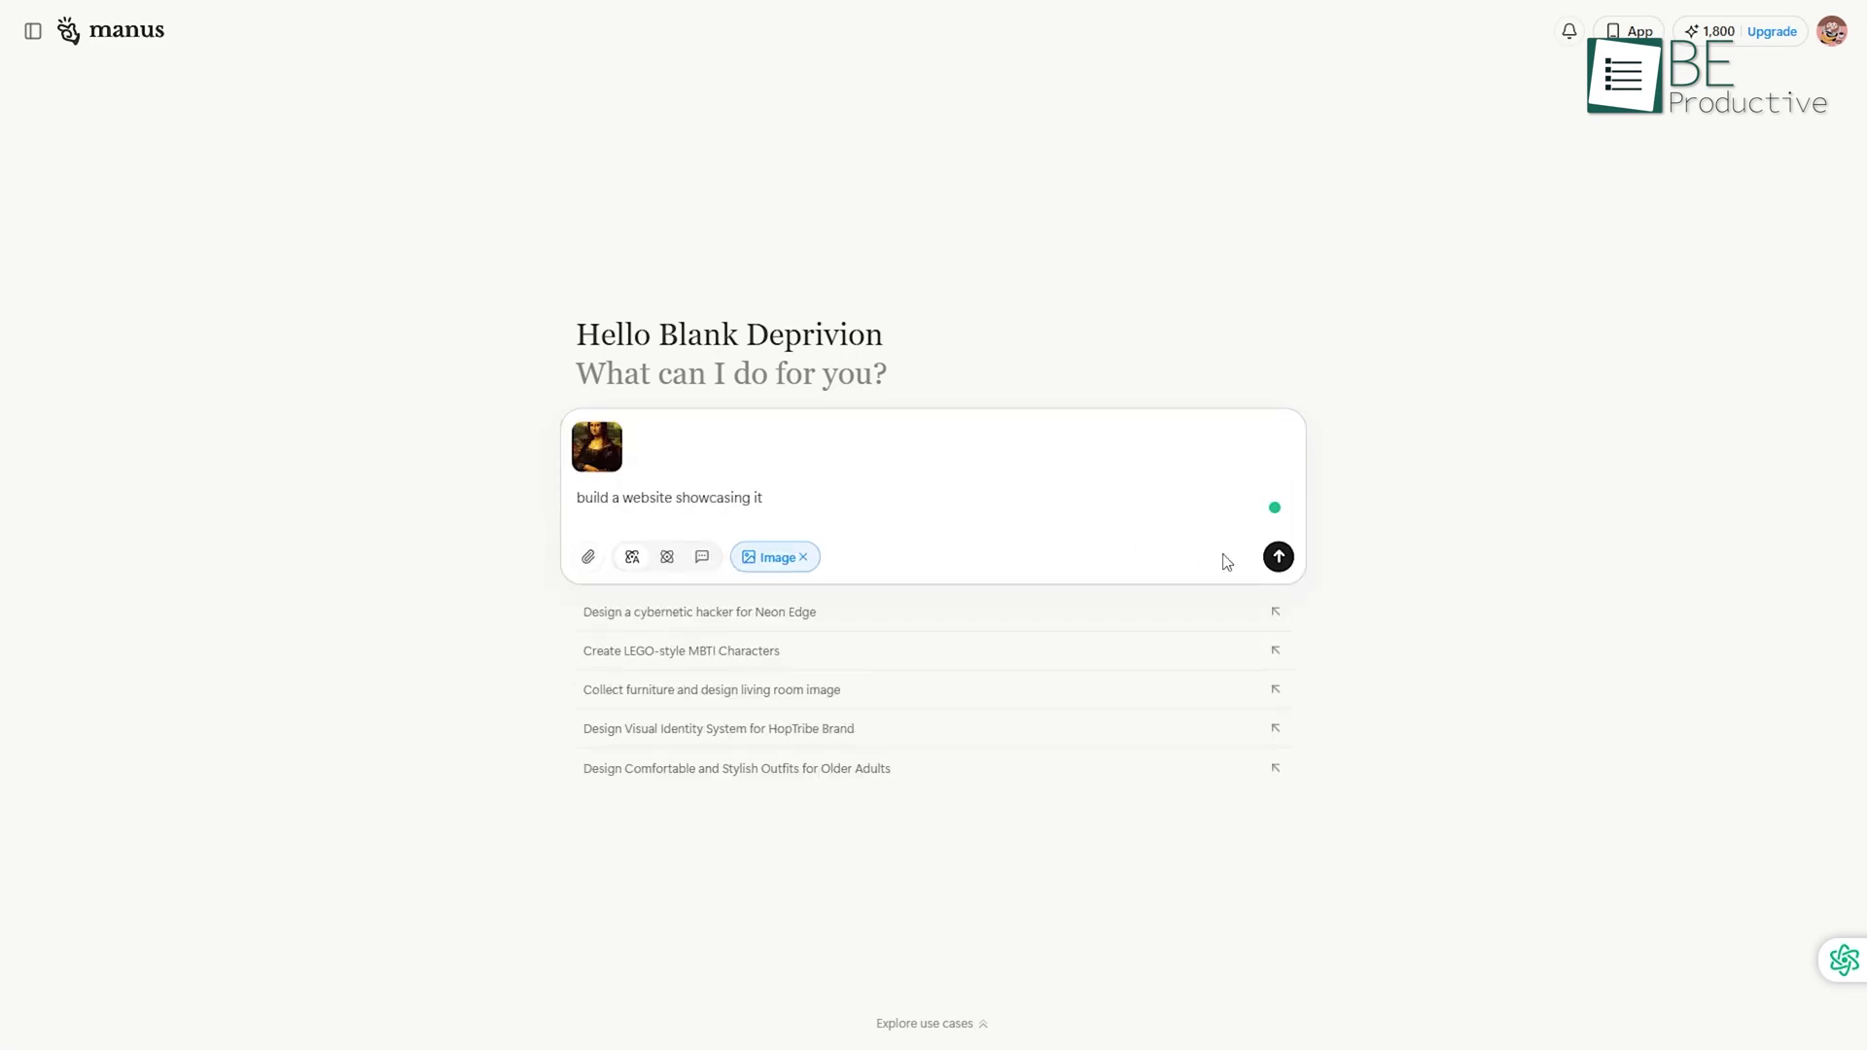
pyautogui.click(1280, 558)
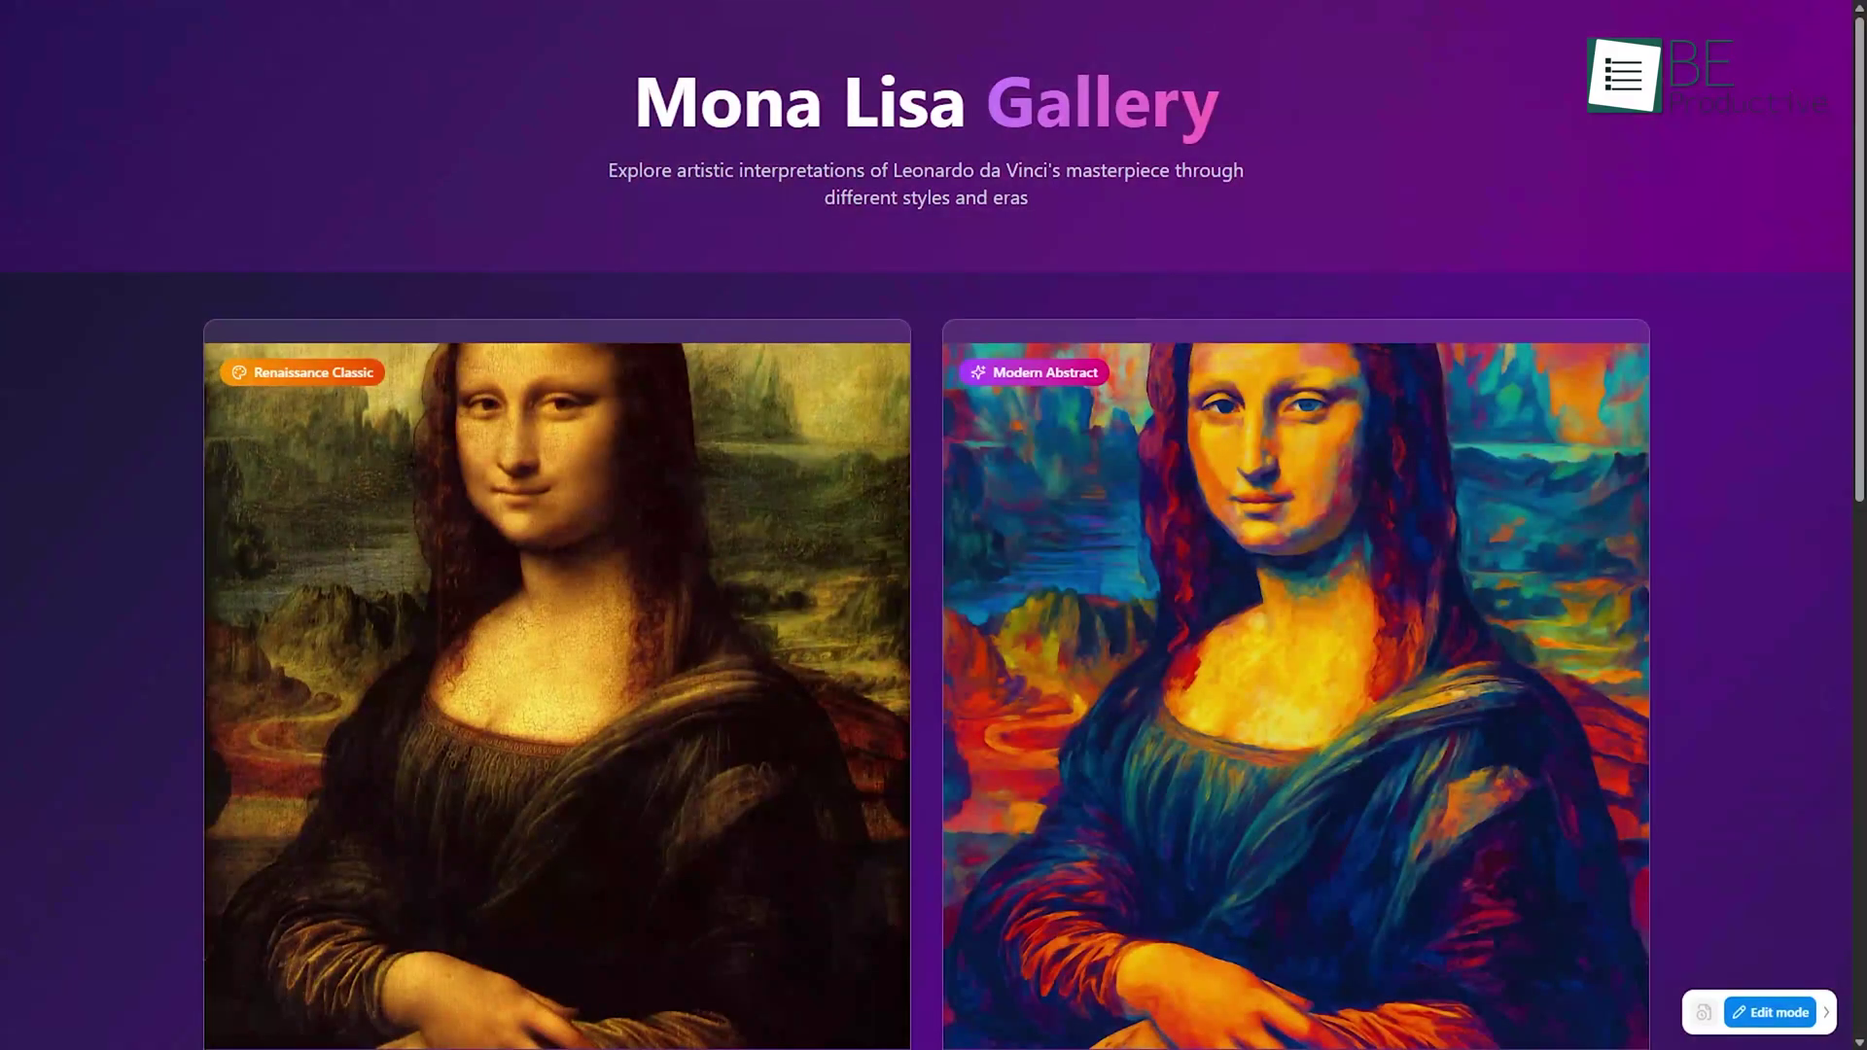
# Scroll the Mona Lisa Gallery page and open the Cartoon Style image's details.
pyautogui.middleClick(12, 988)
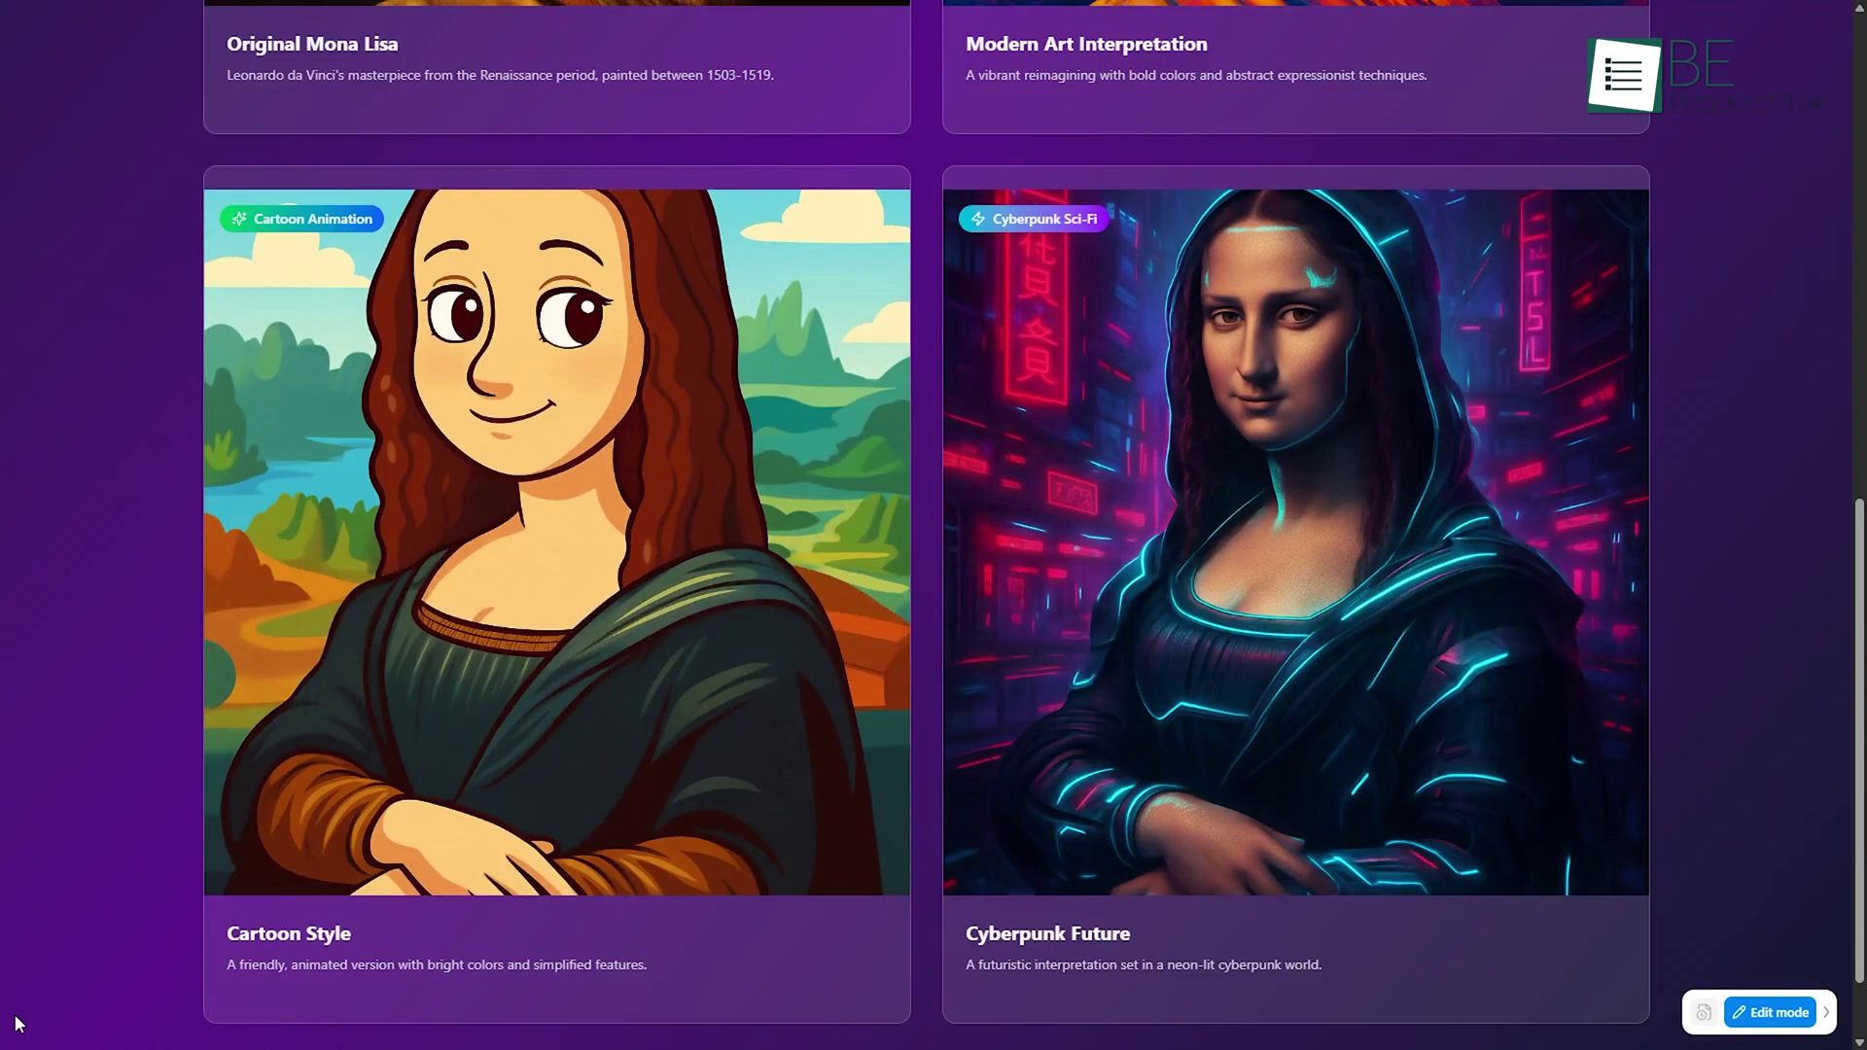
pyautogui.moveTo(348, 815)
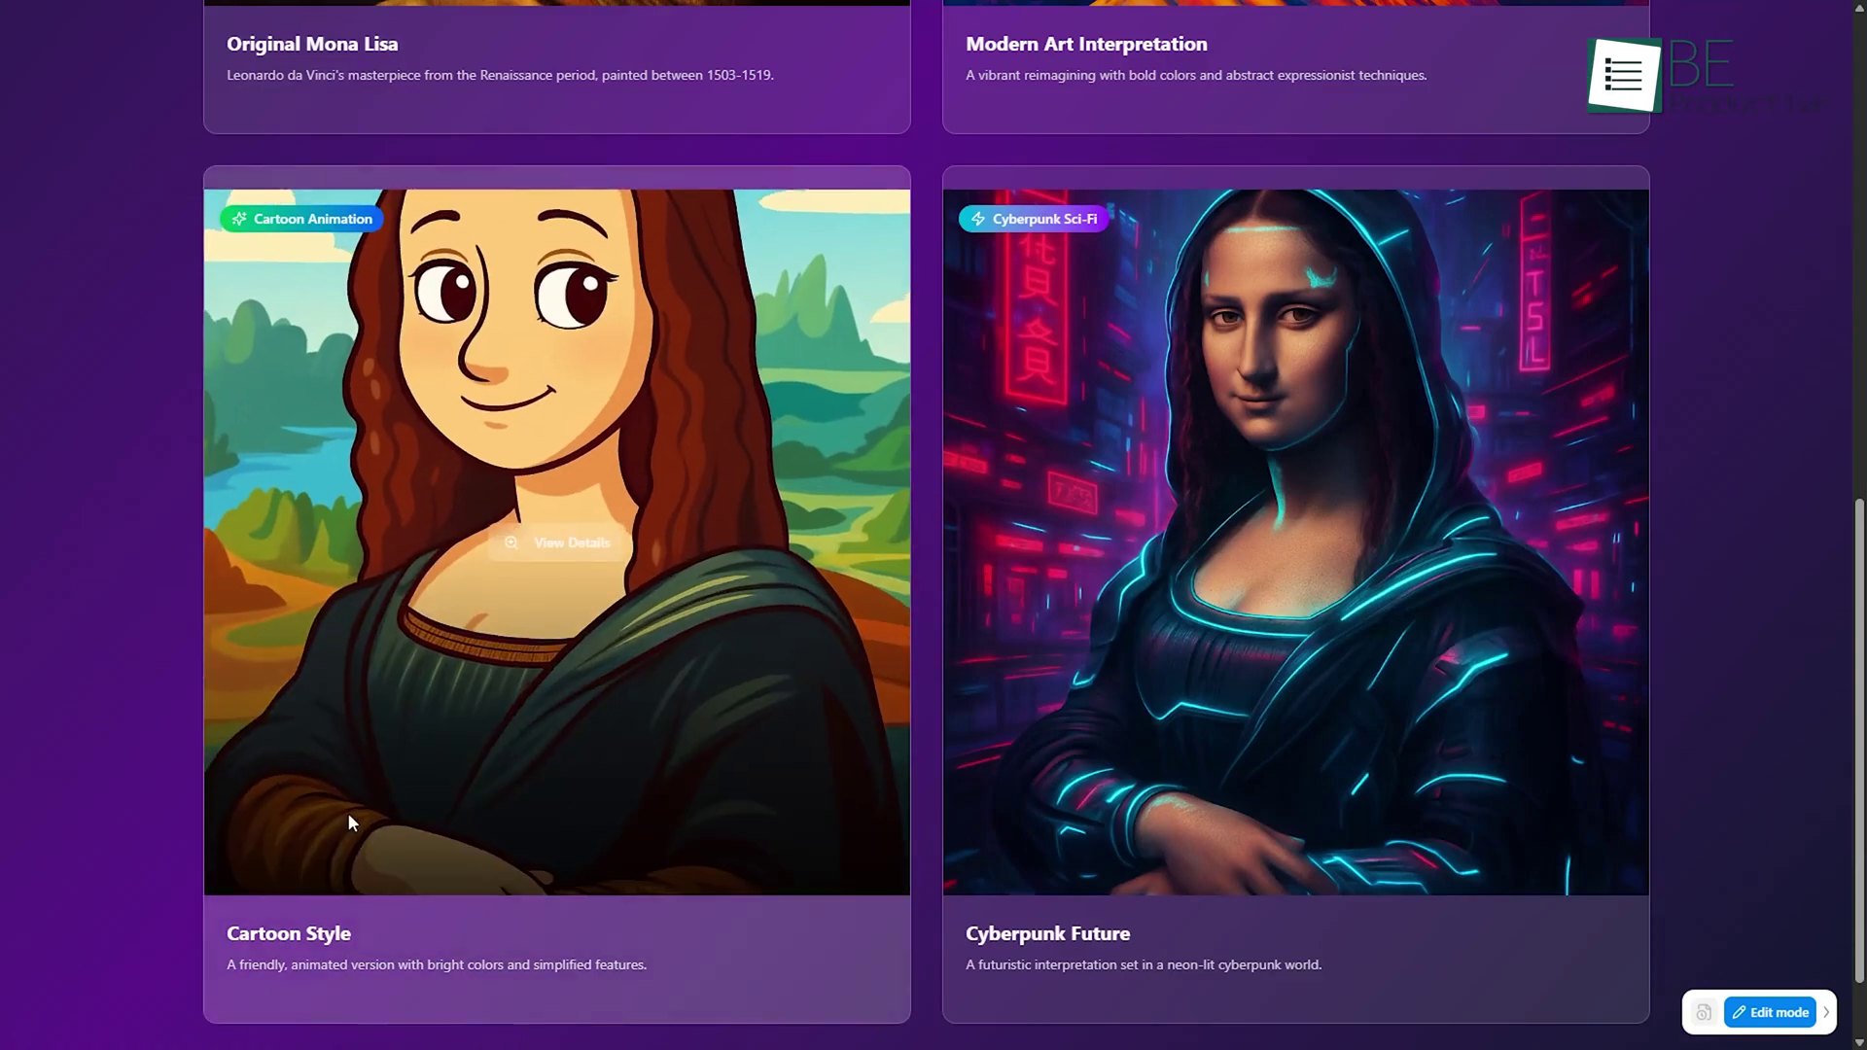
pyautogui.click(503, 541)
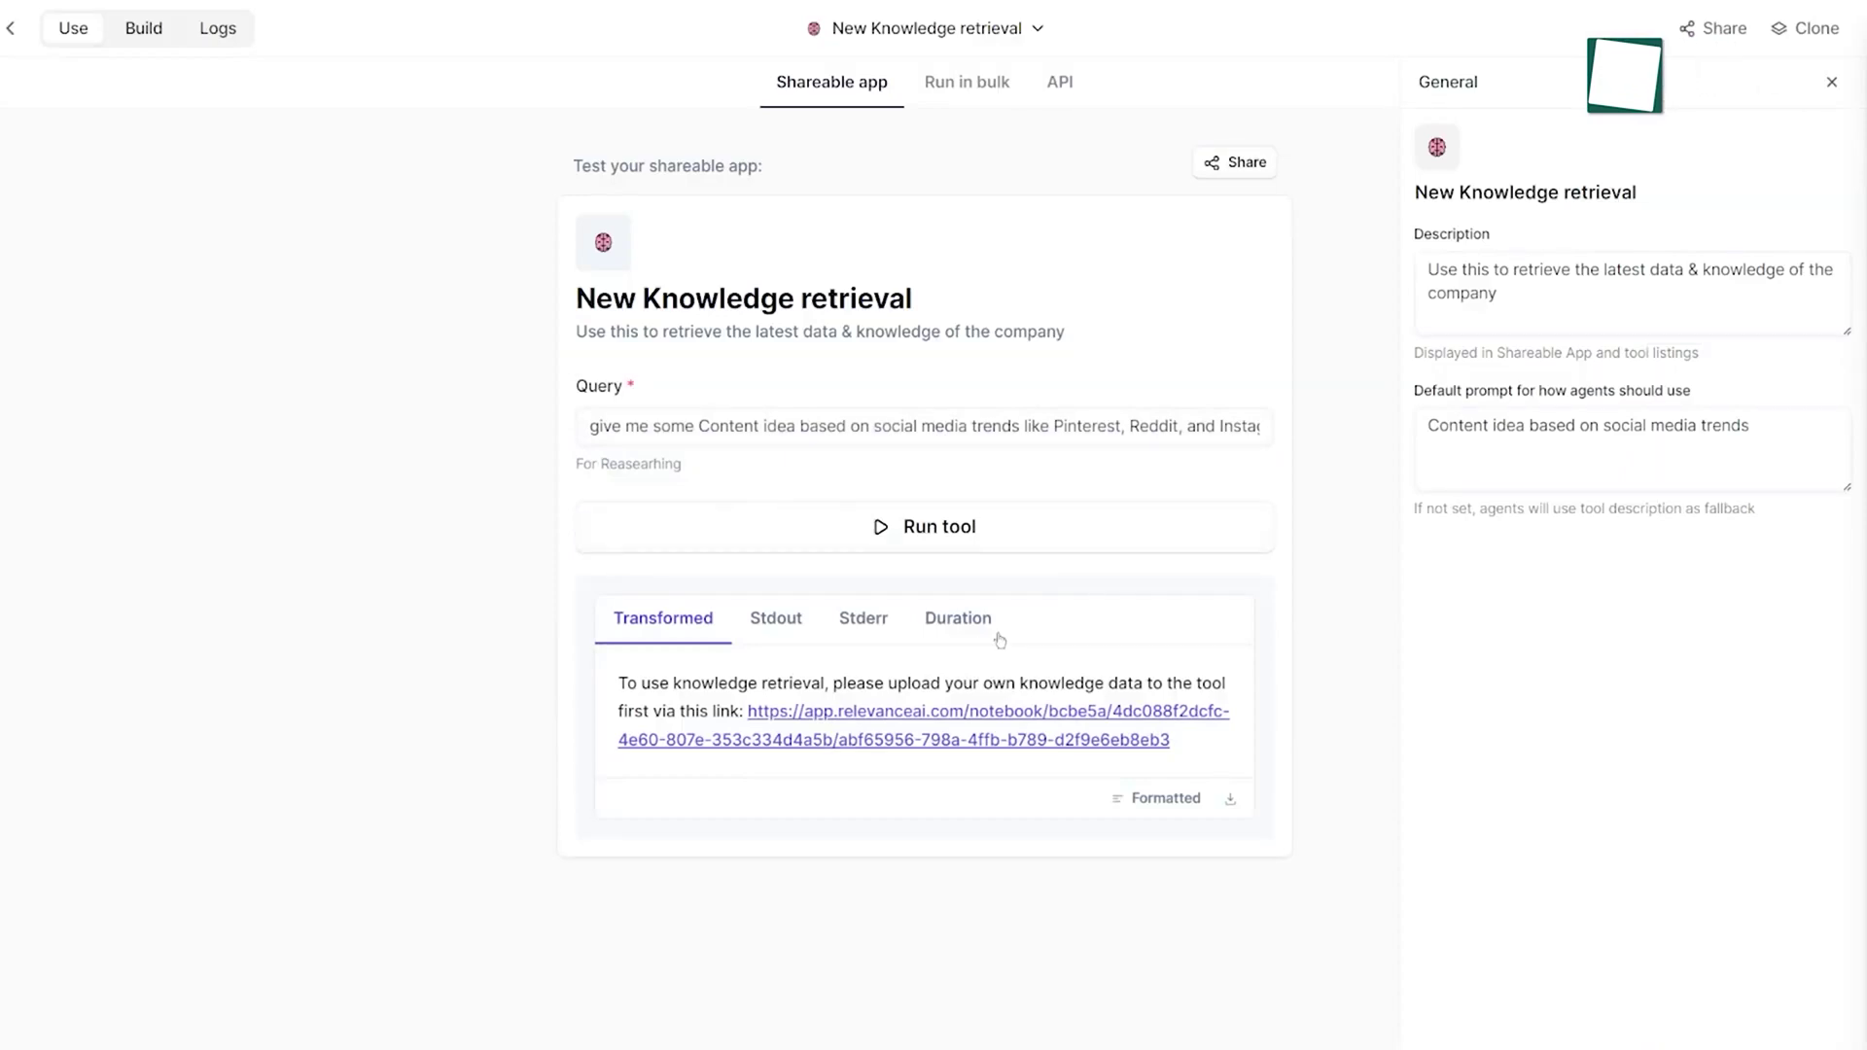
# View the retrieval tool's standard output and set OpenAI as its LLM provider.
pyautogui.click(762, 610)
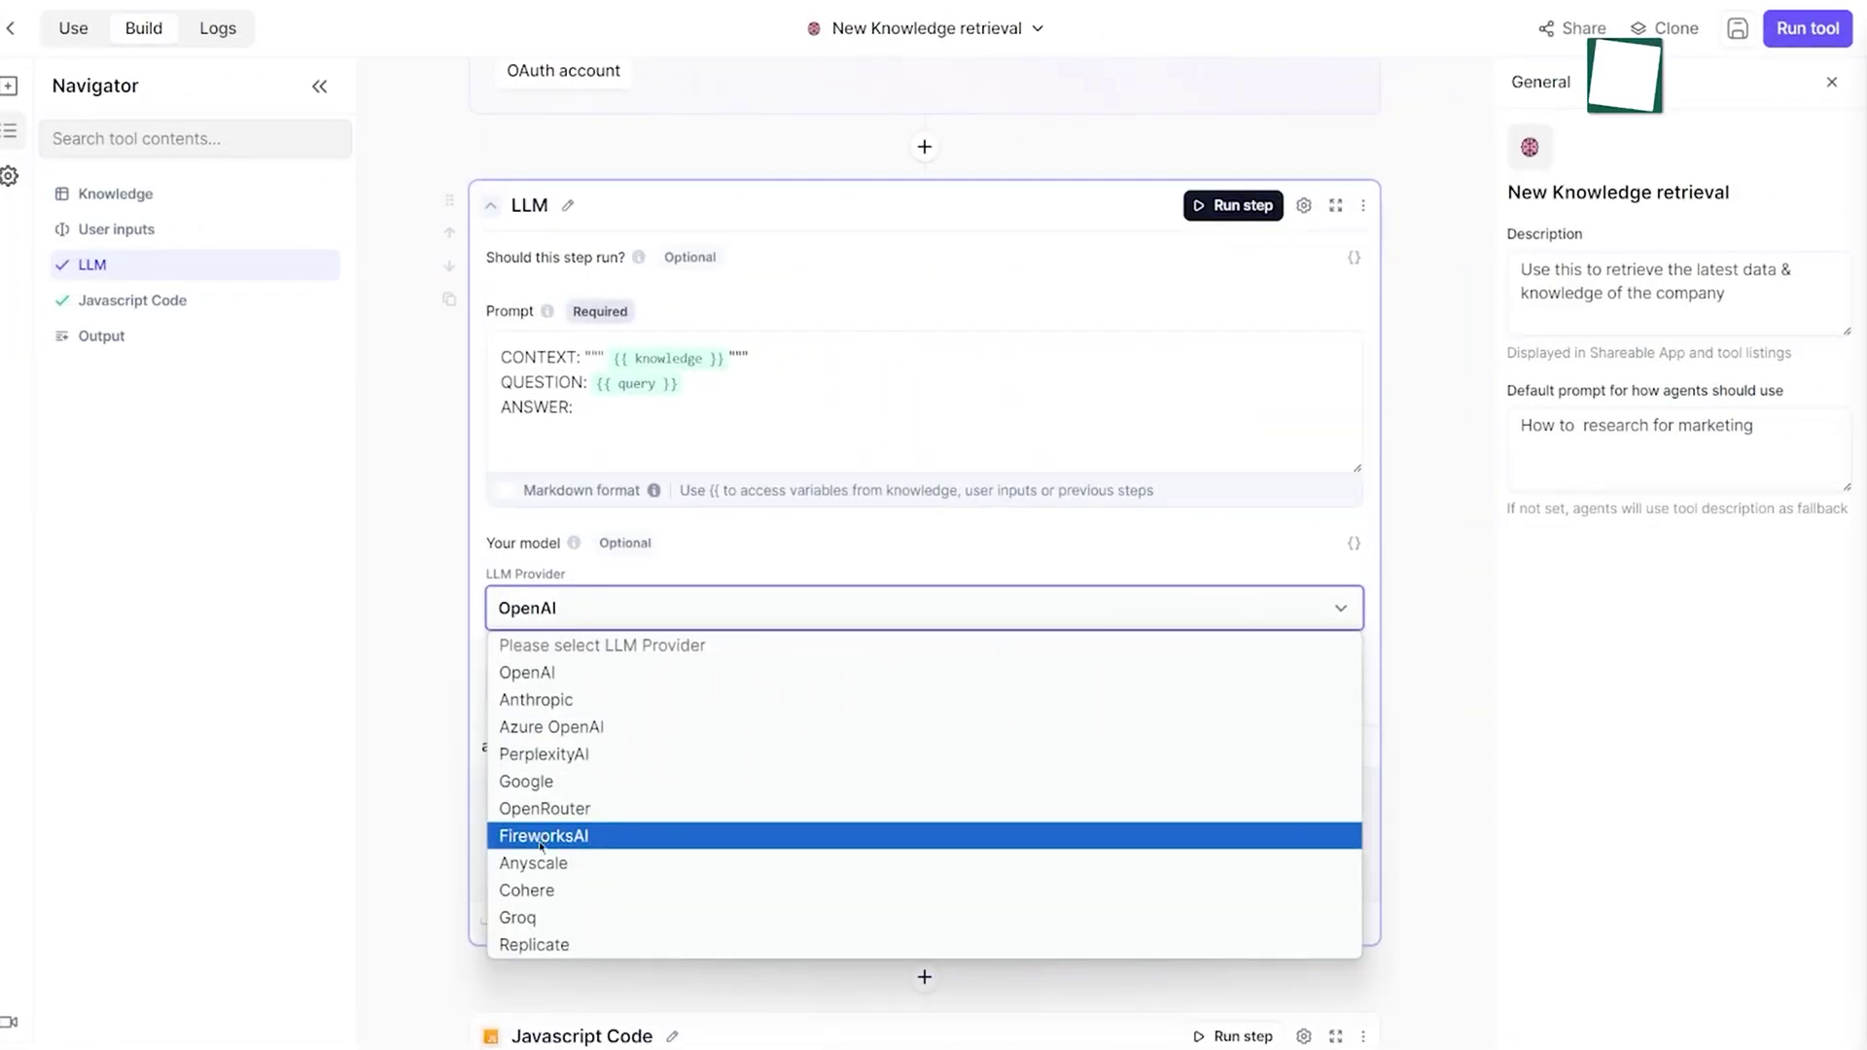
pyautogui.click(551, 688)
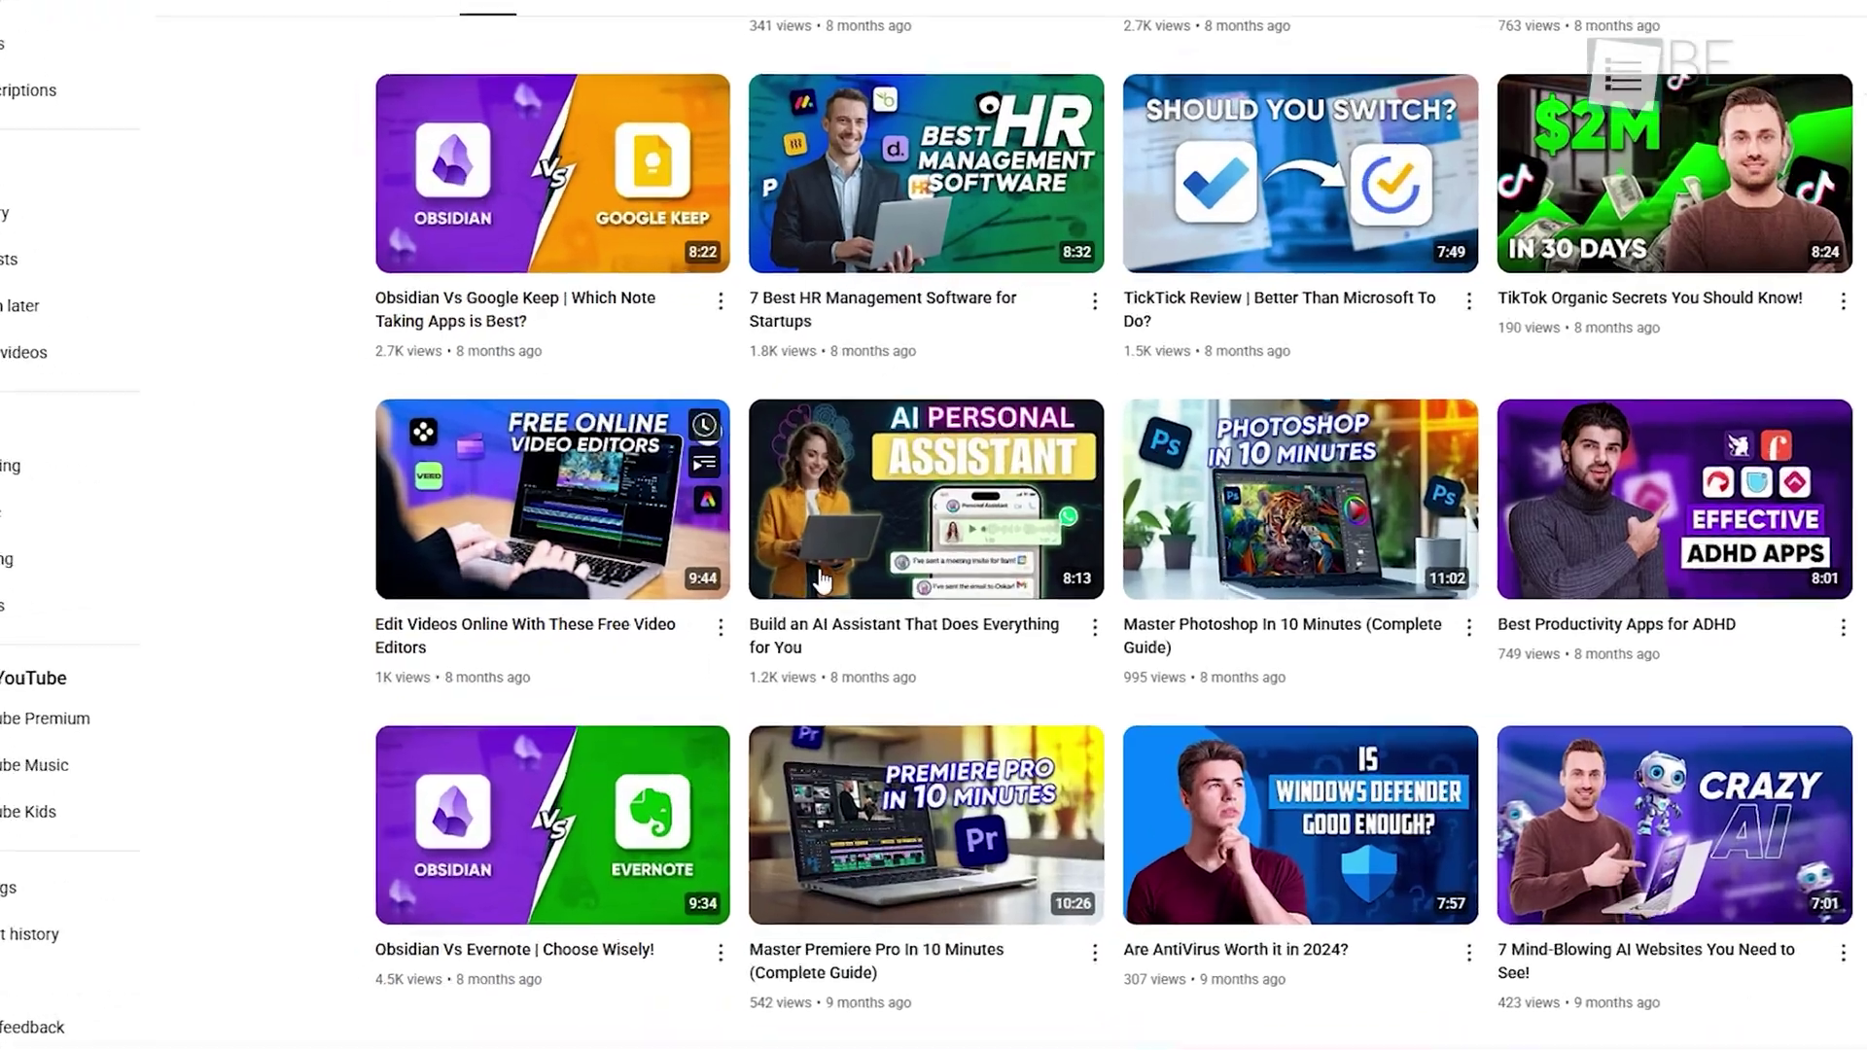
pyautogui.moveTo(960, 596)
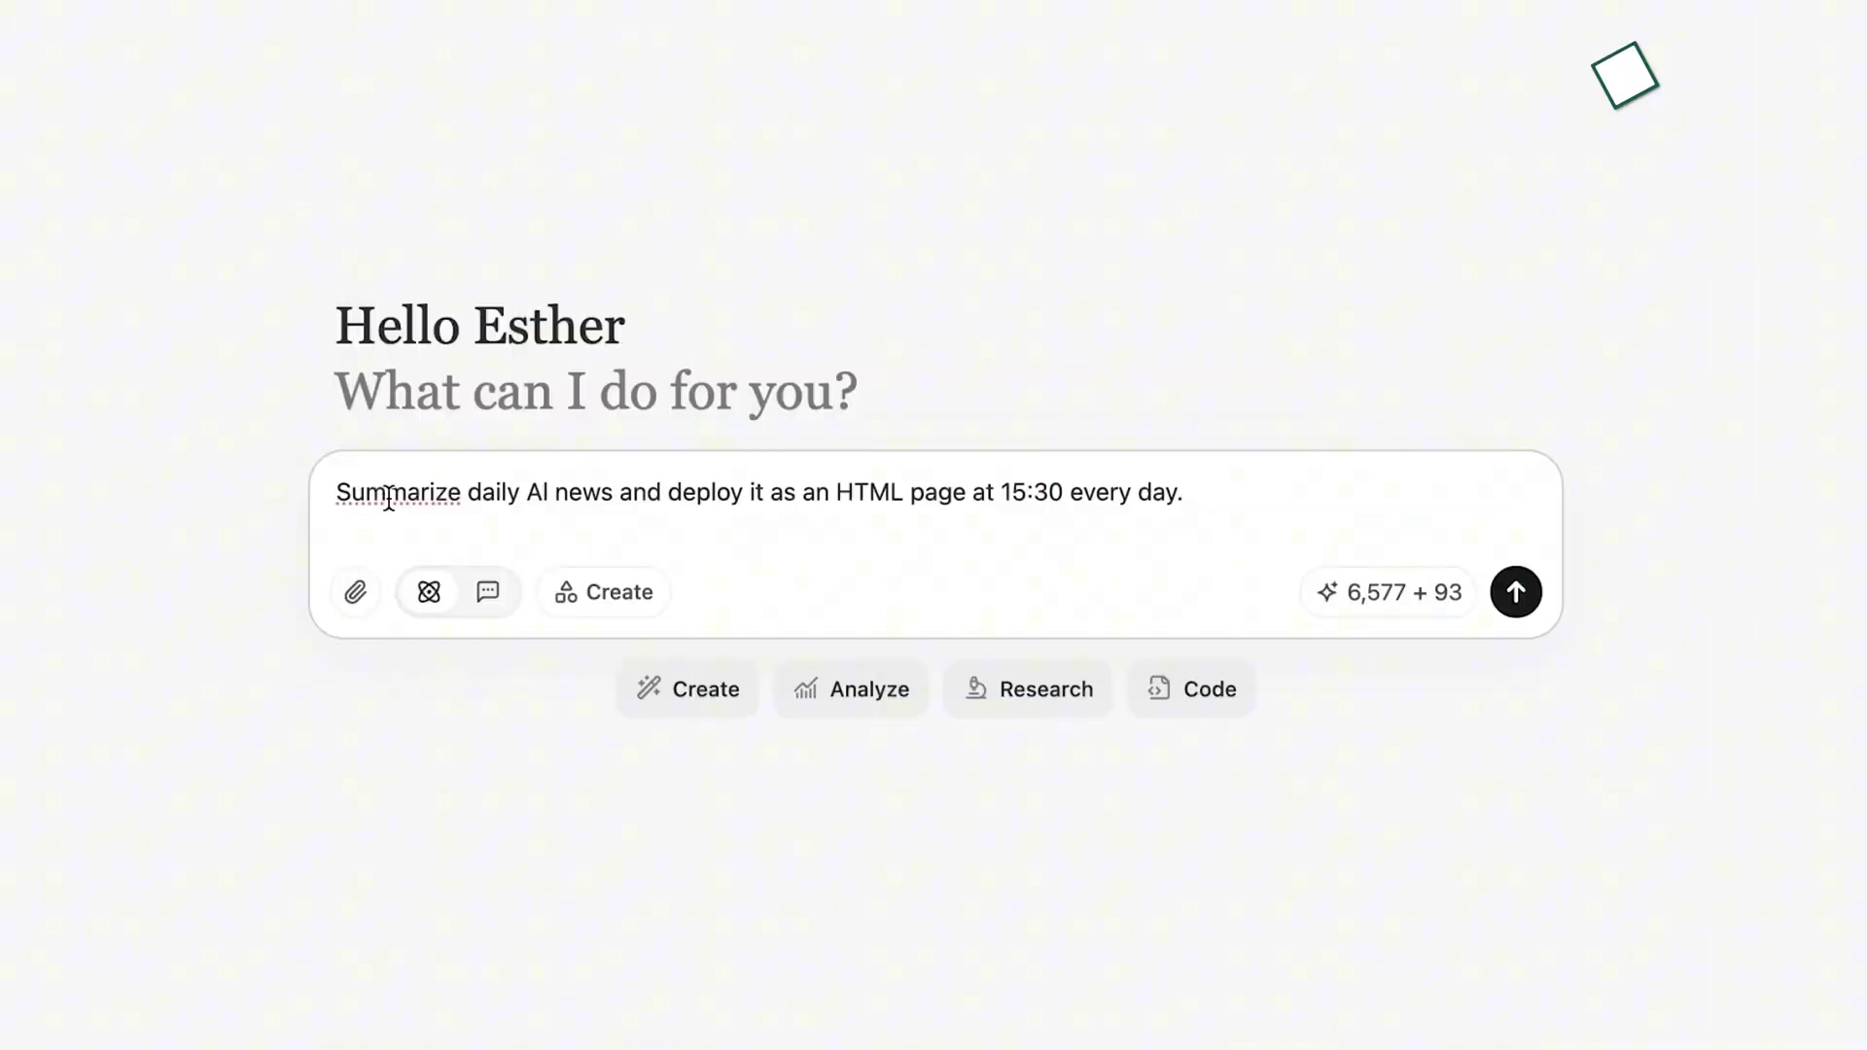
# Submit the request to summarize daily AI news as an HTML page deployed at 15:30.
pyautogui.click(1515, 595)
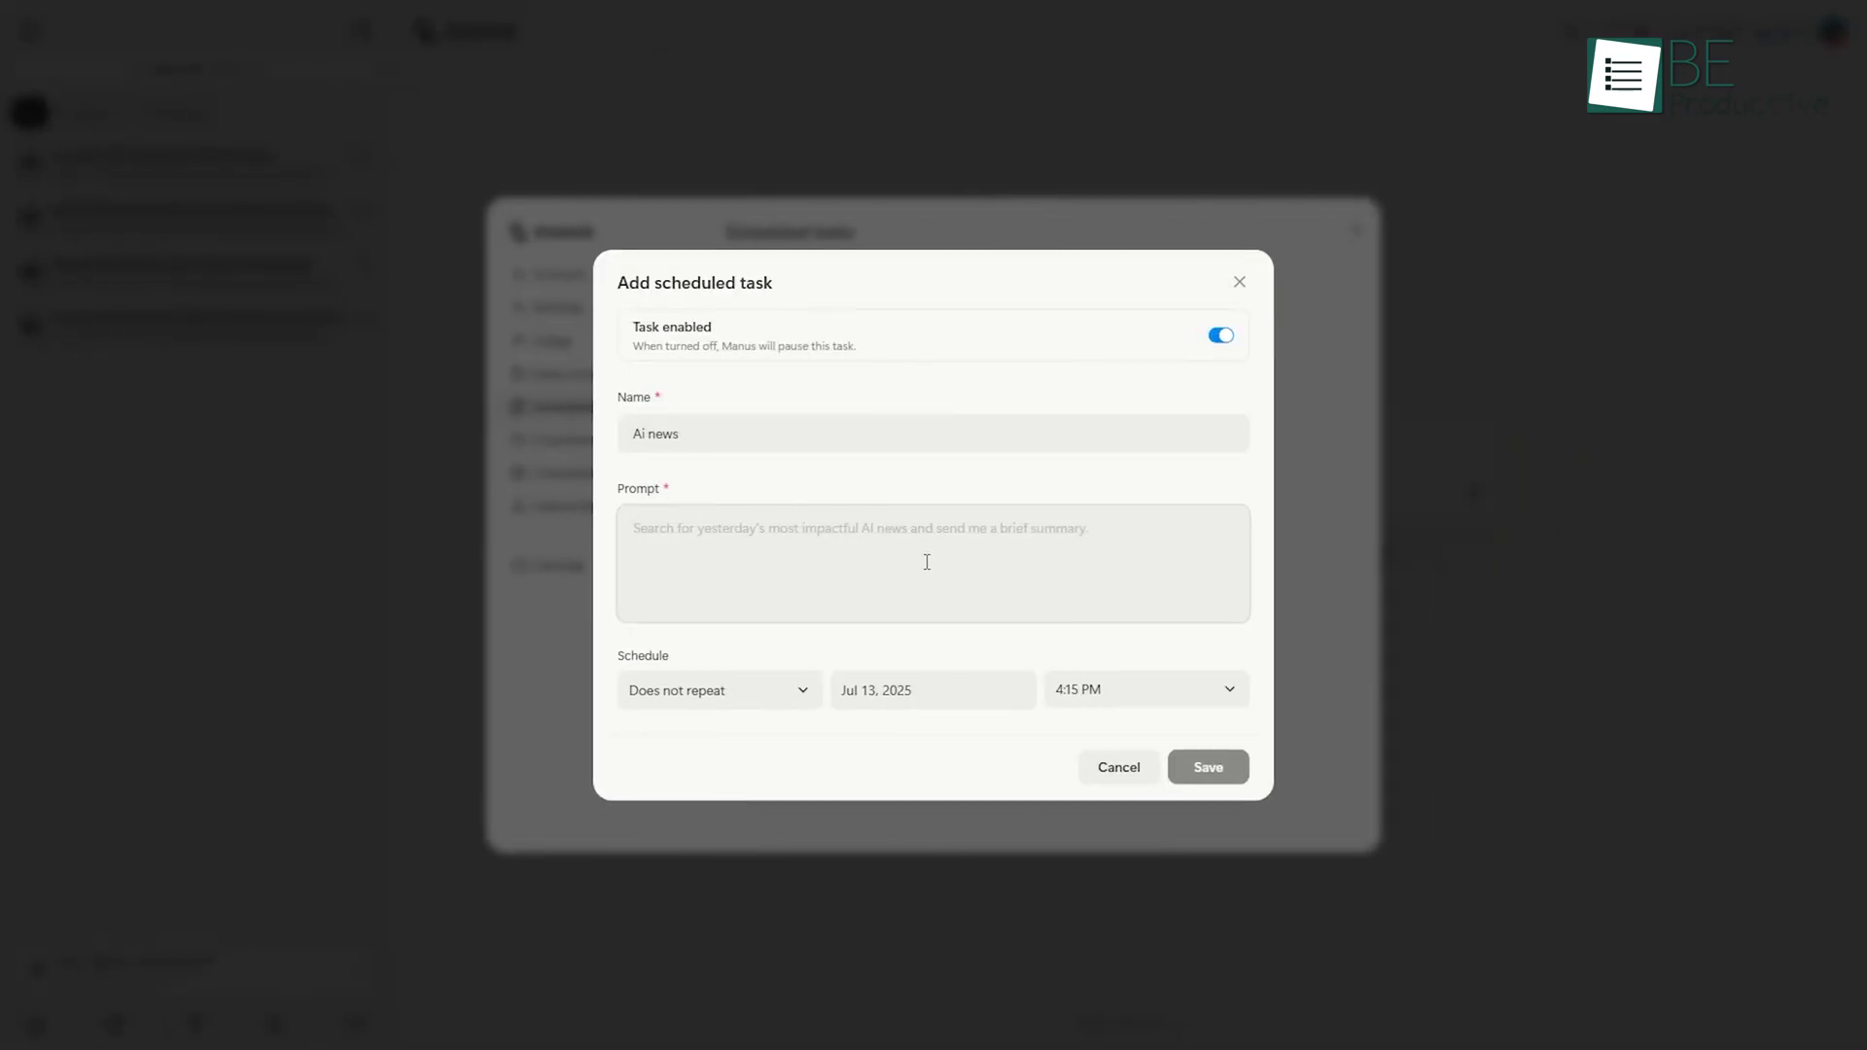
# Save 'Ai news' as a non-repeating task reporting top 5 trending GitHub projects and latest AI news.
pyautogui.write('Create a report on the top 5 trending projects on github and the latest AI news')
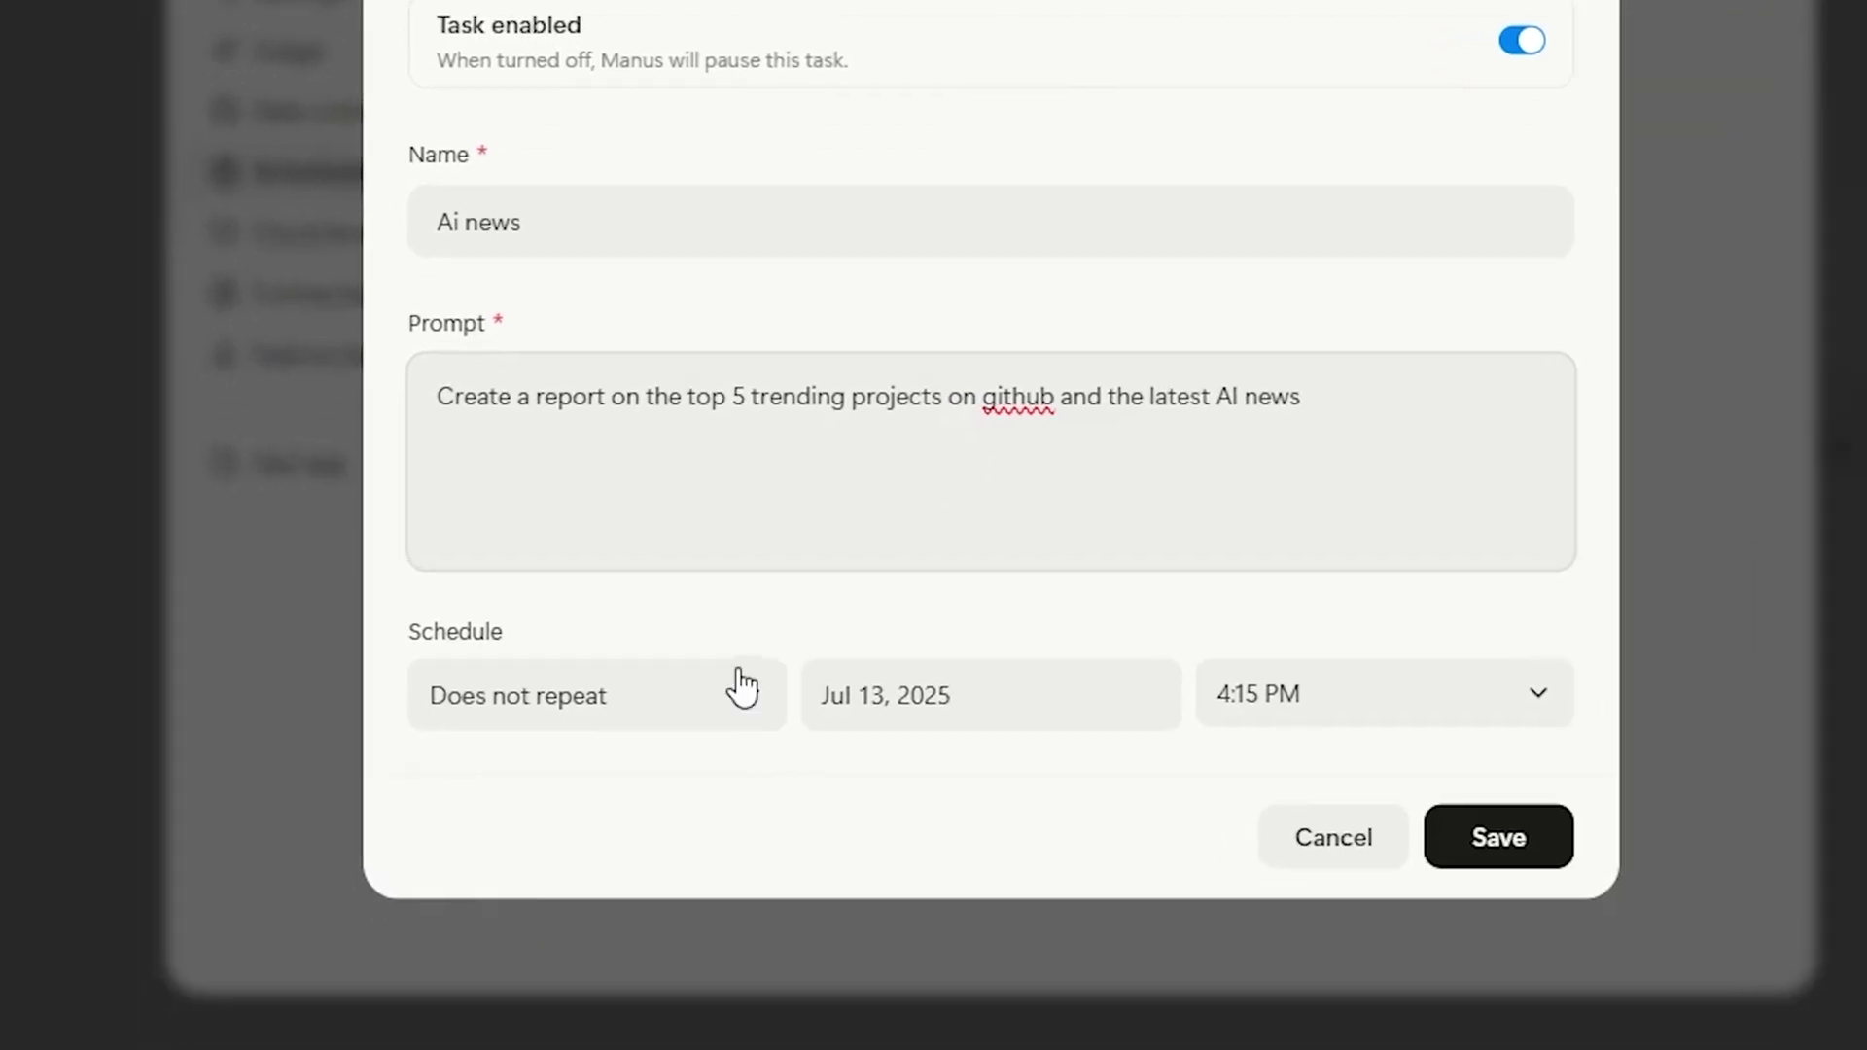
pyautogui.click(696, 814)
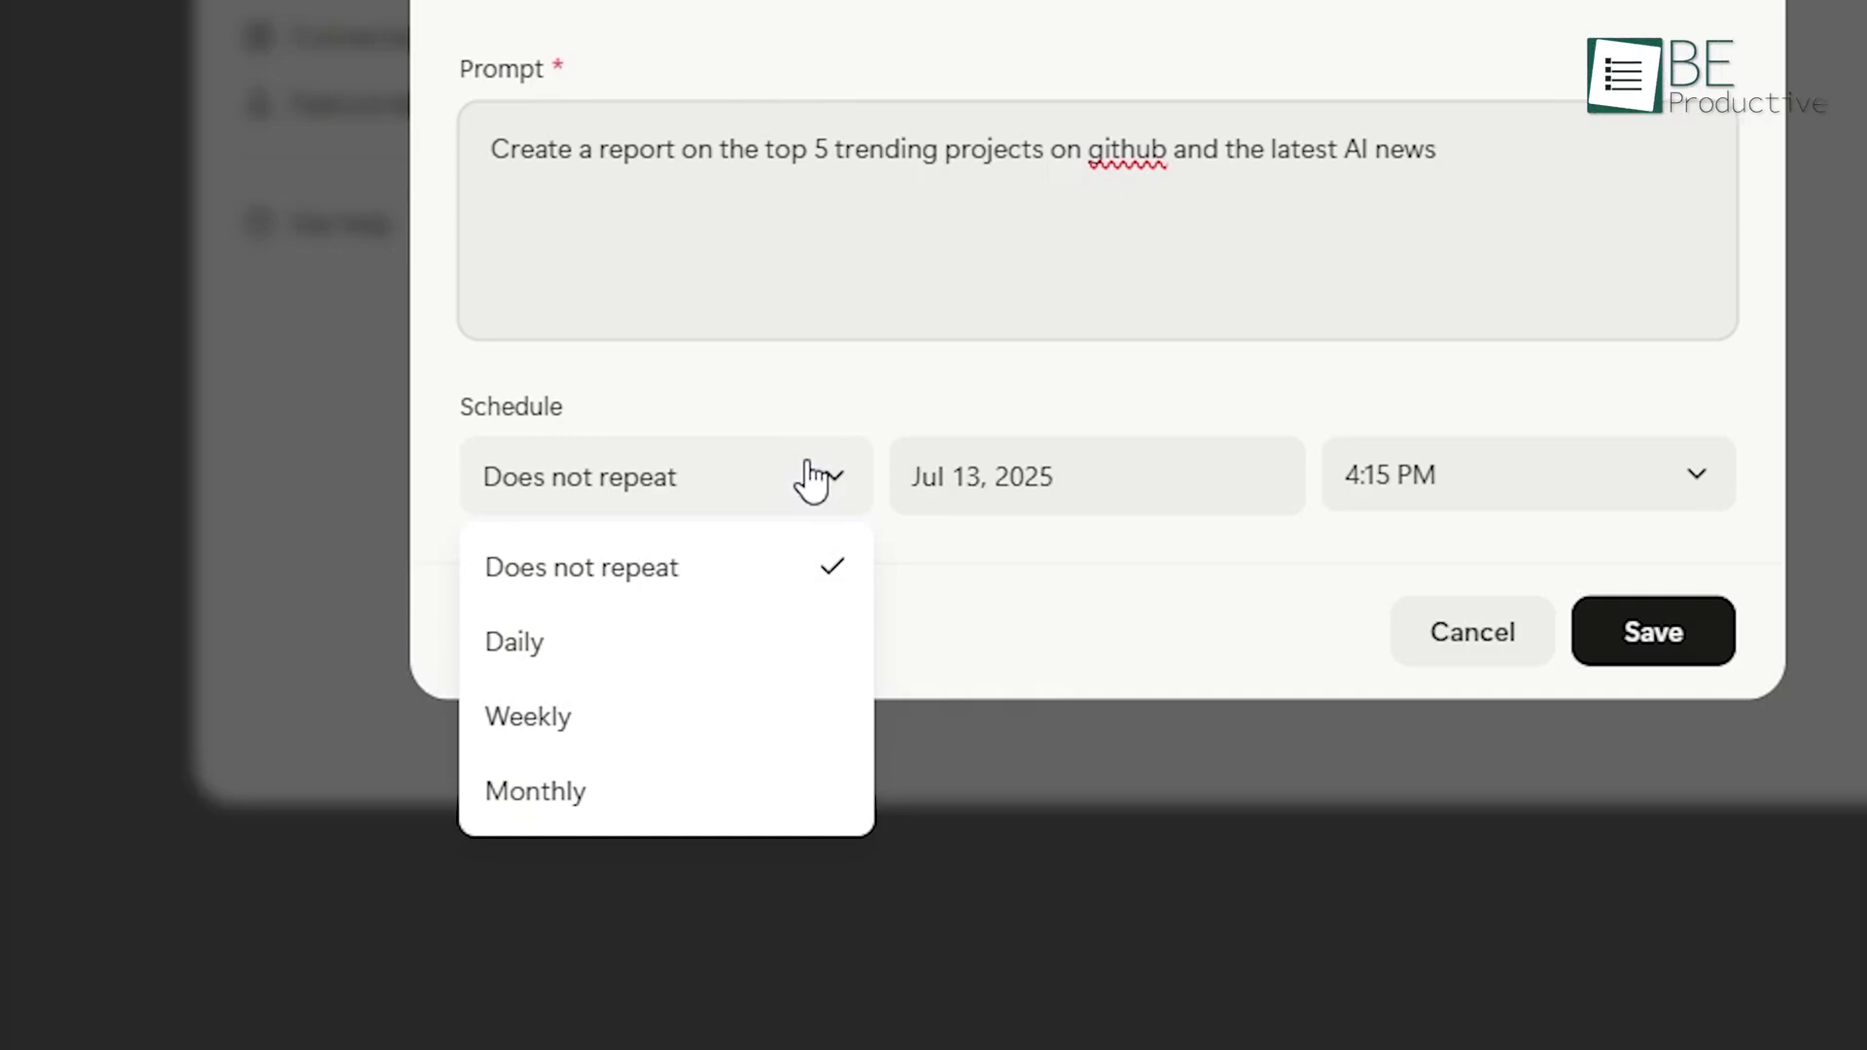
pyautogui.click(811, 480)
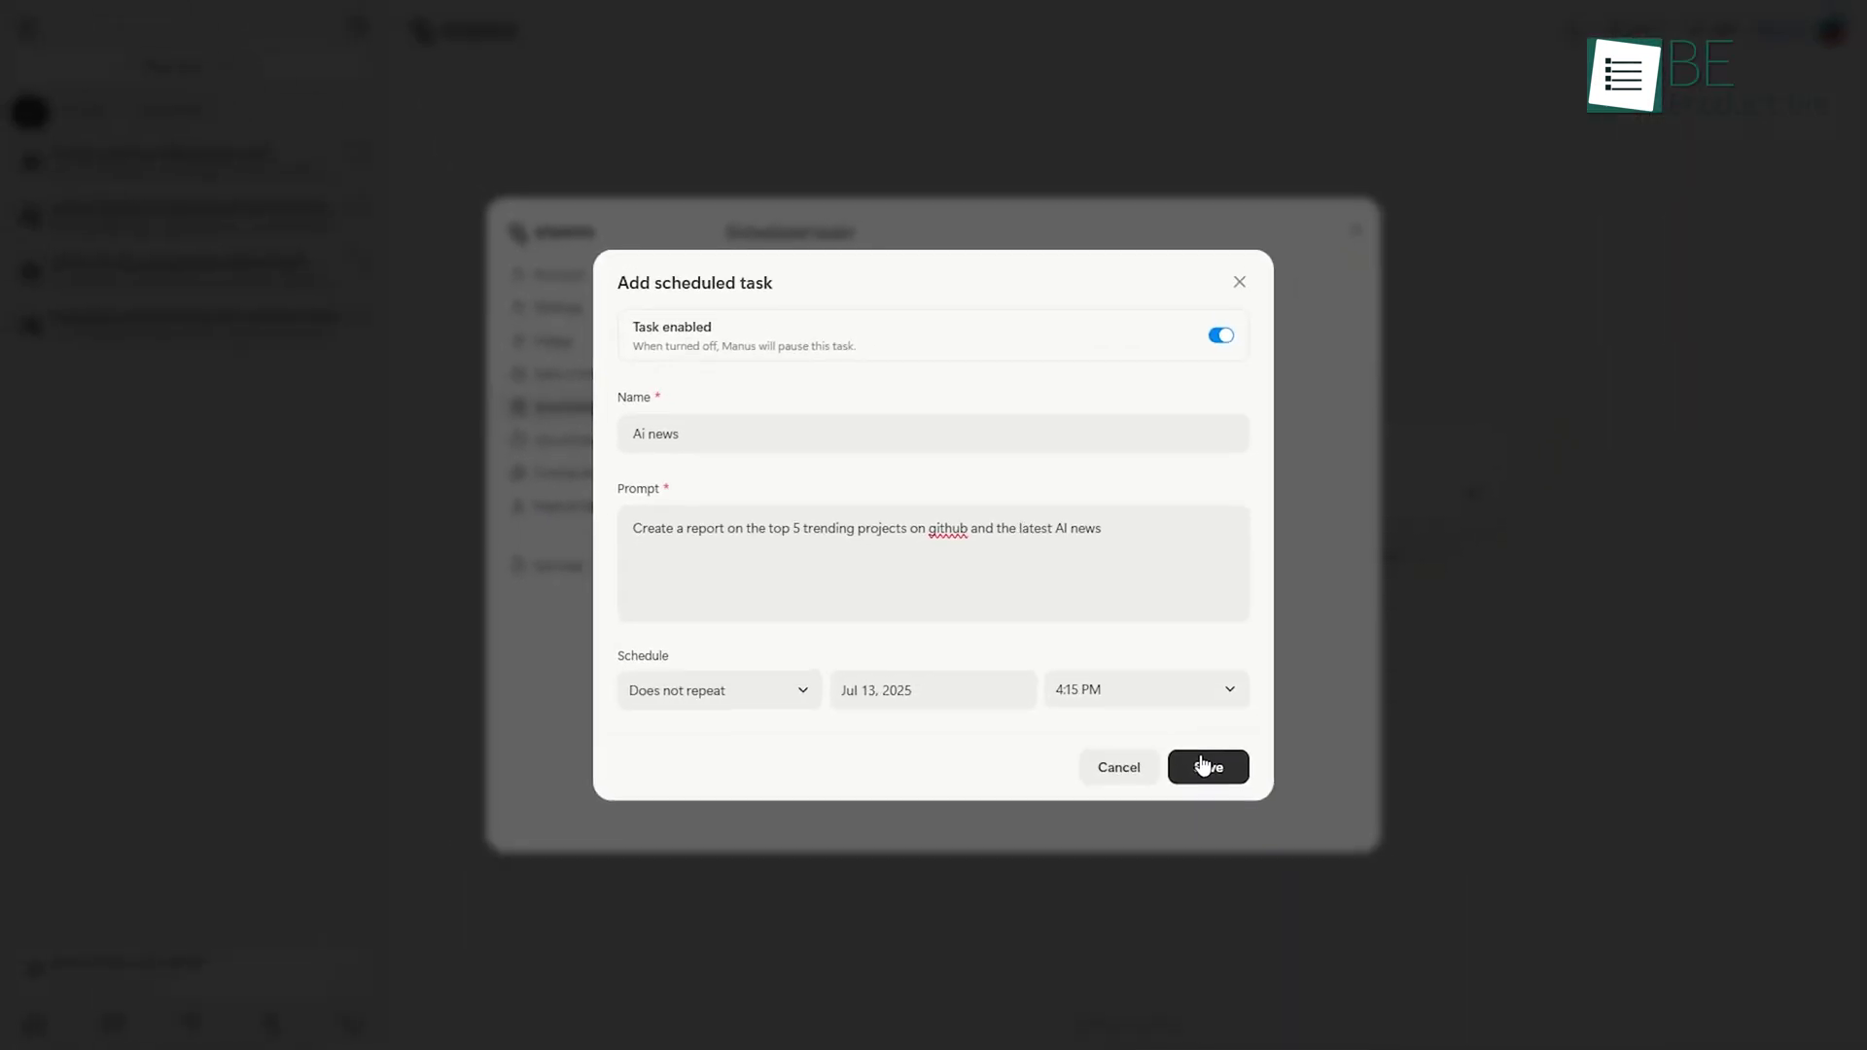
pyautogui.click(1509, 631)
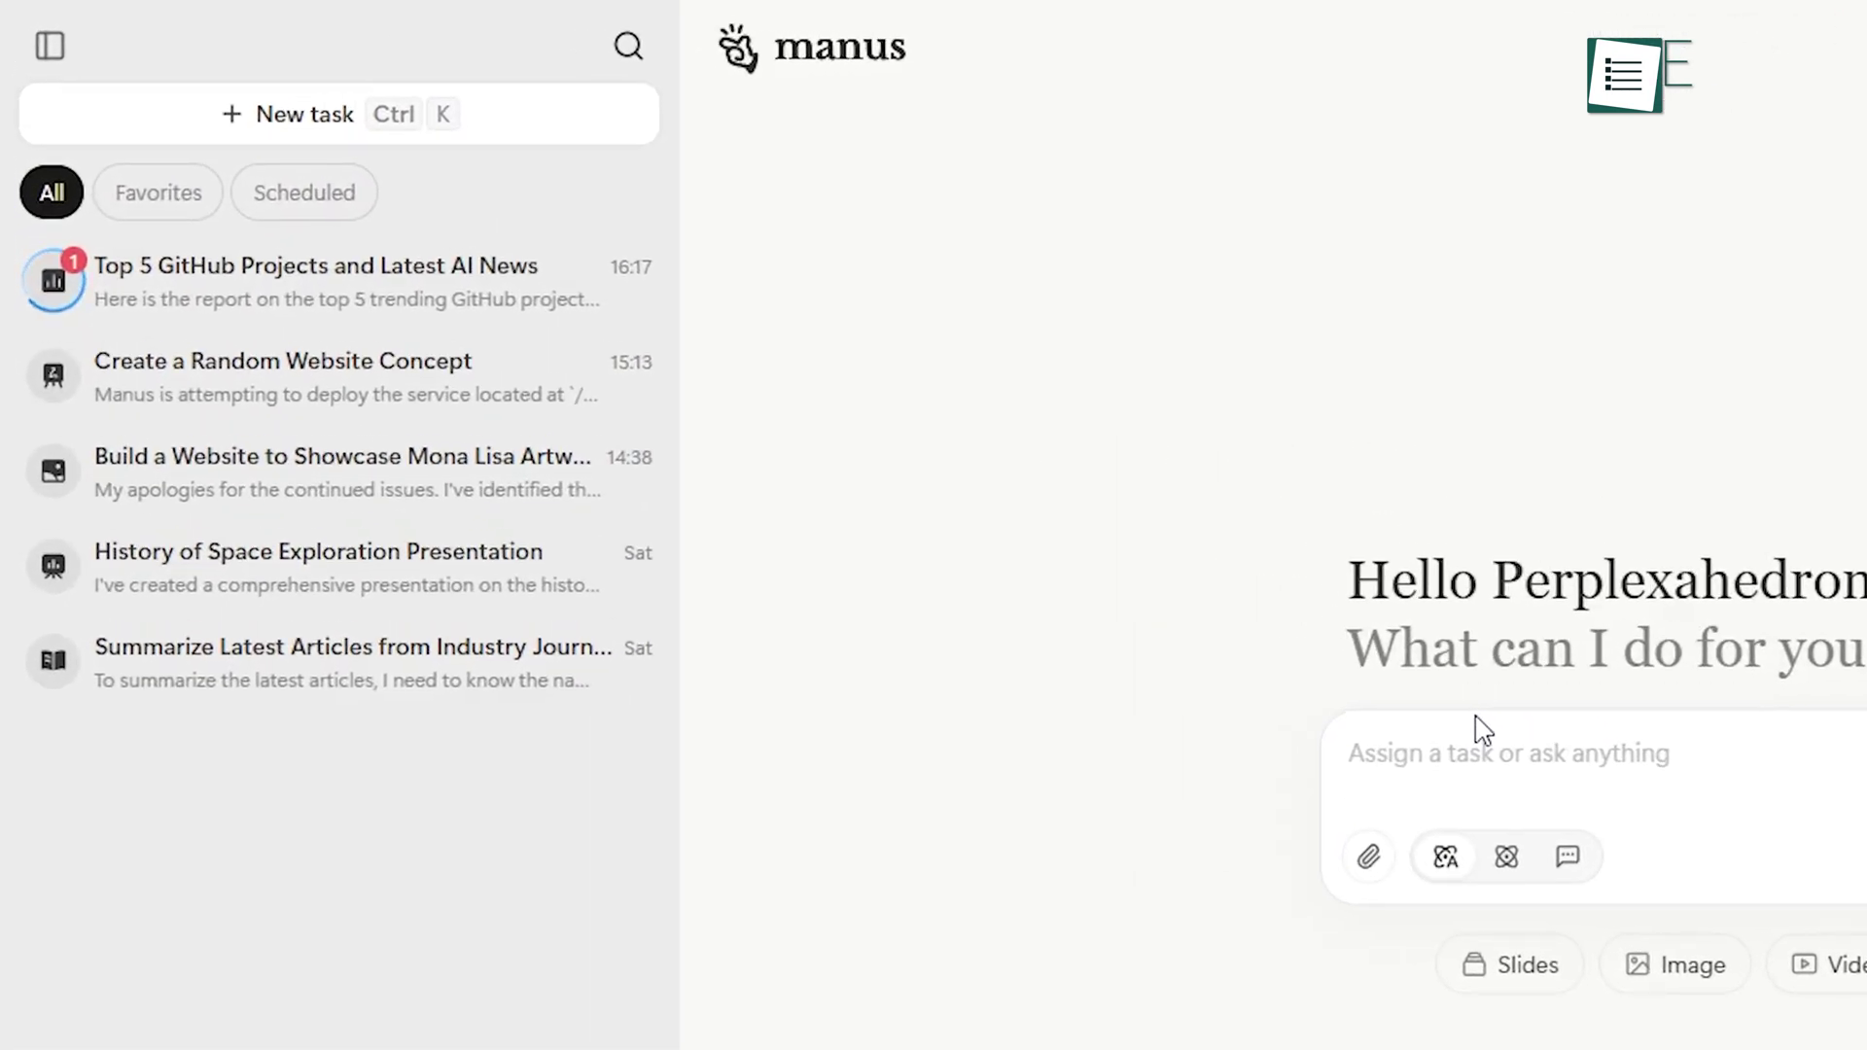
# Open the Top 5 GitHub Projects and Latest AI News task and scroll through its steps.
pyautogui.click(316, 276)
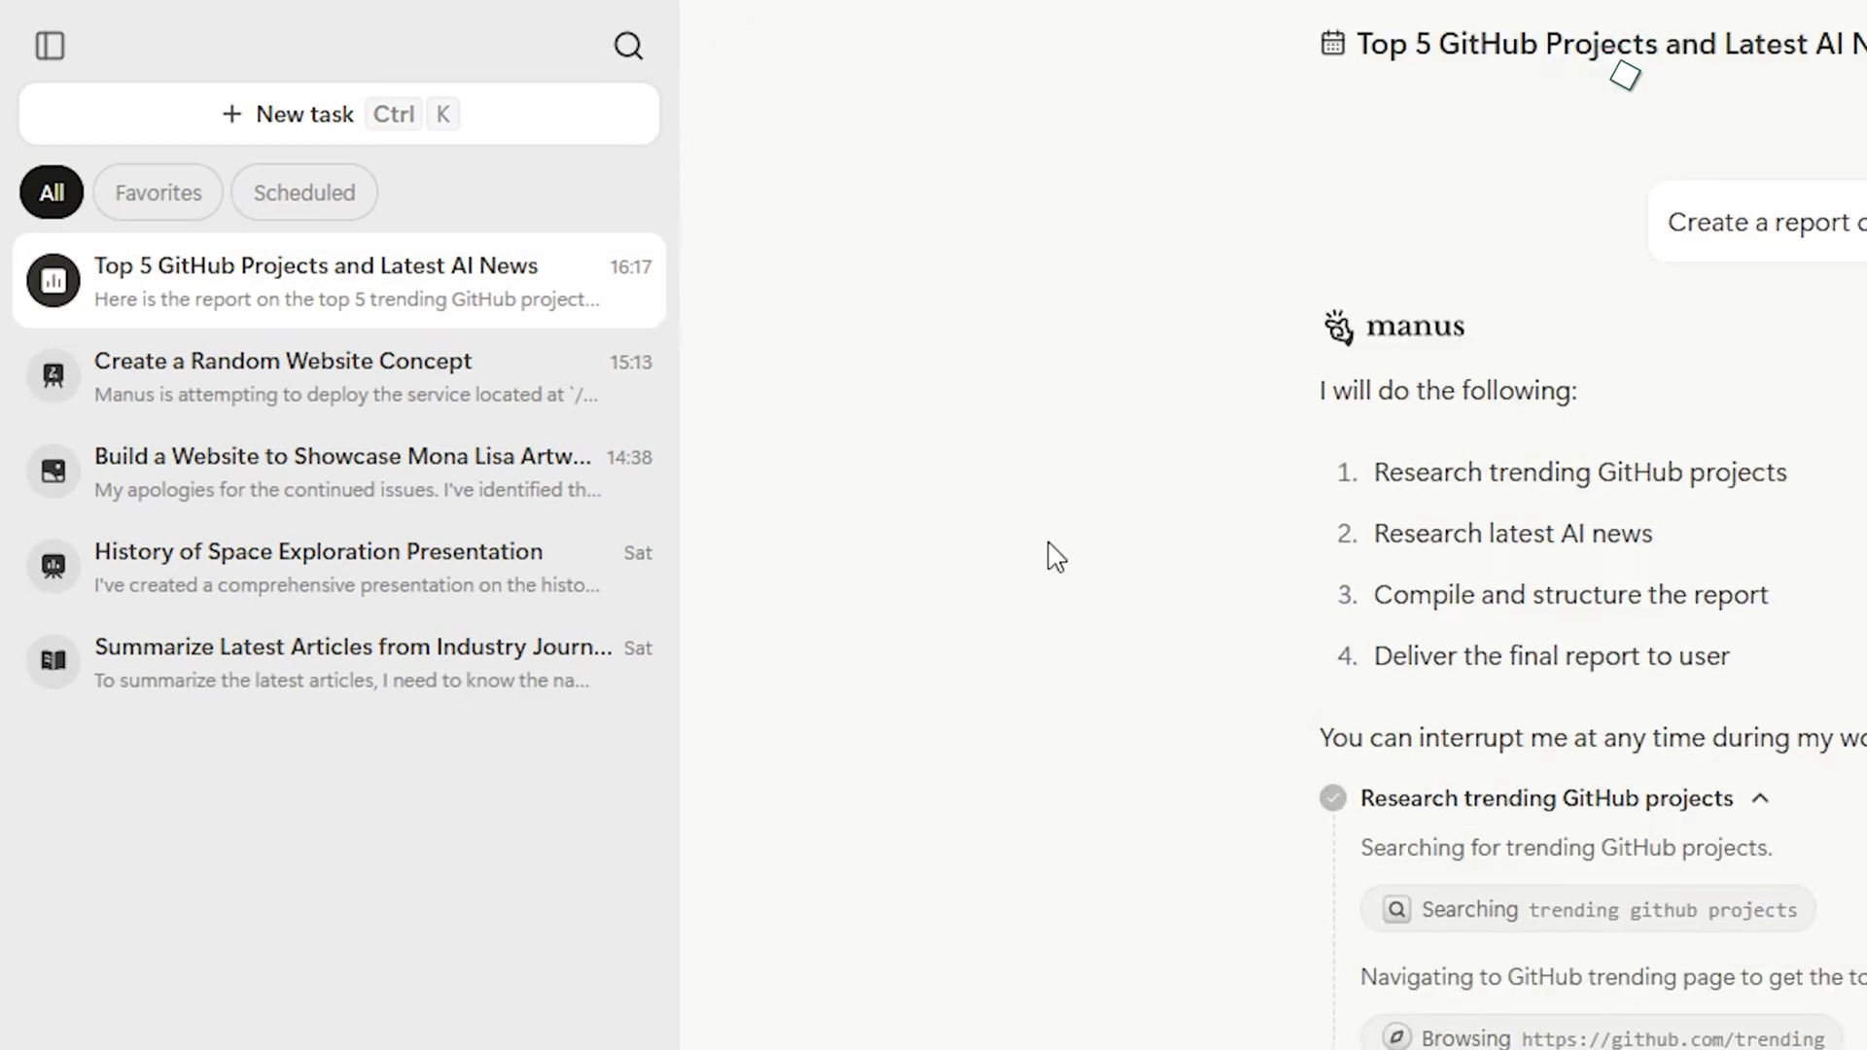
pyautogui.scroll(-3, 208, 476)
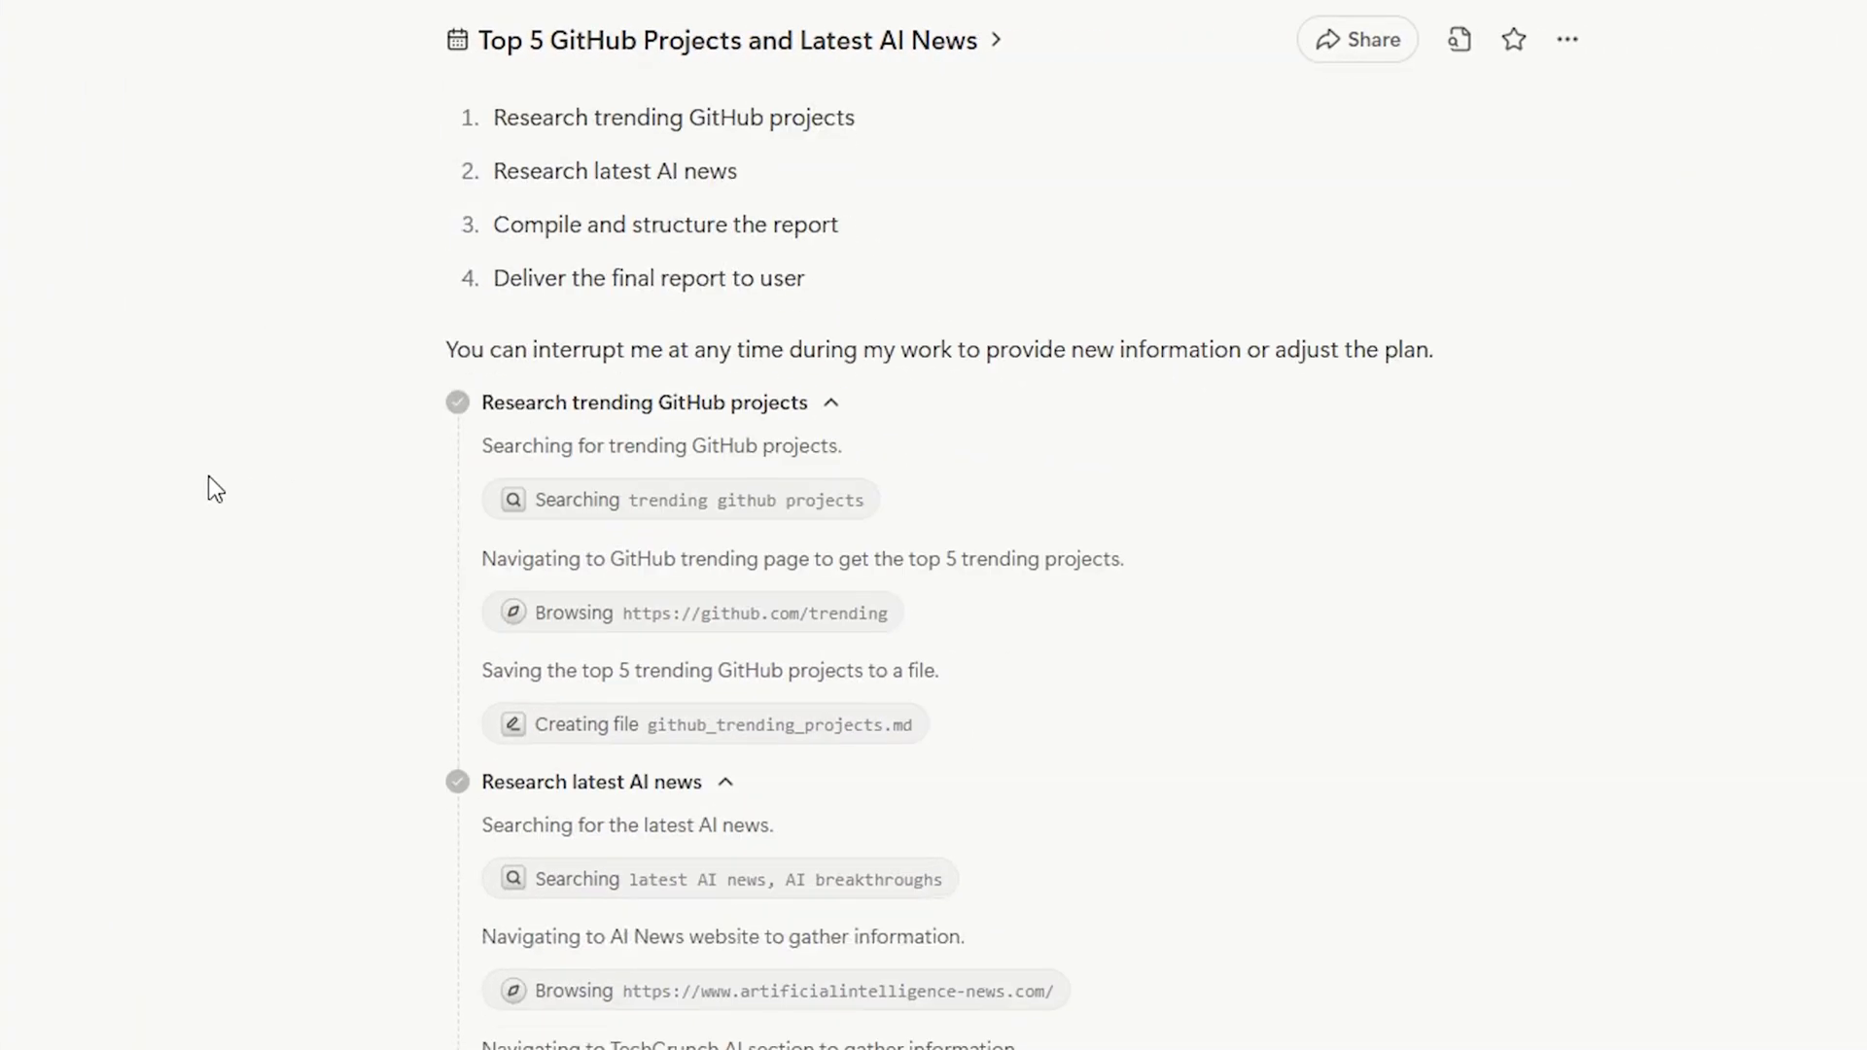
pyautogui.scroll(-3, 209, 475)
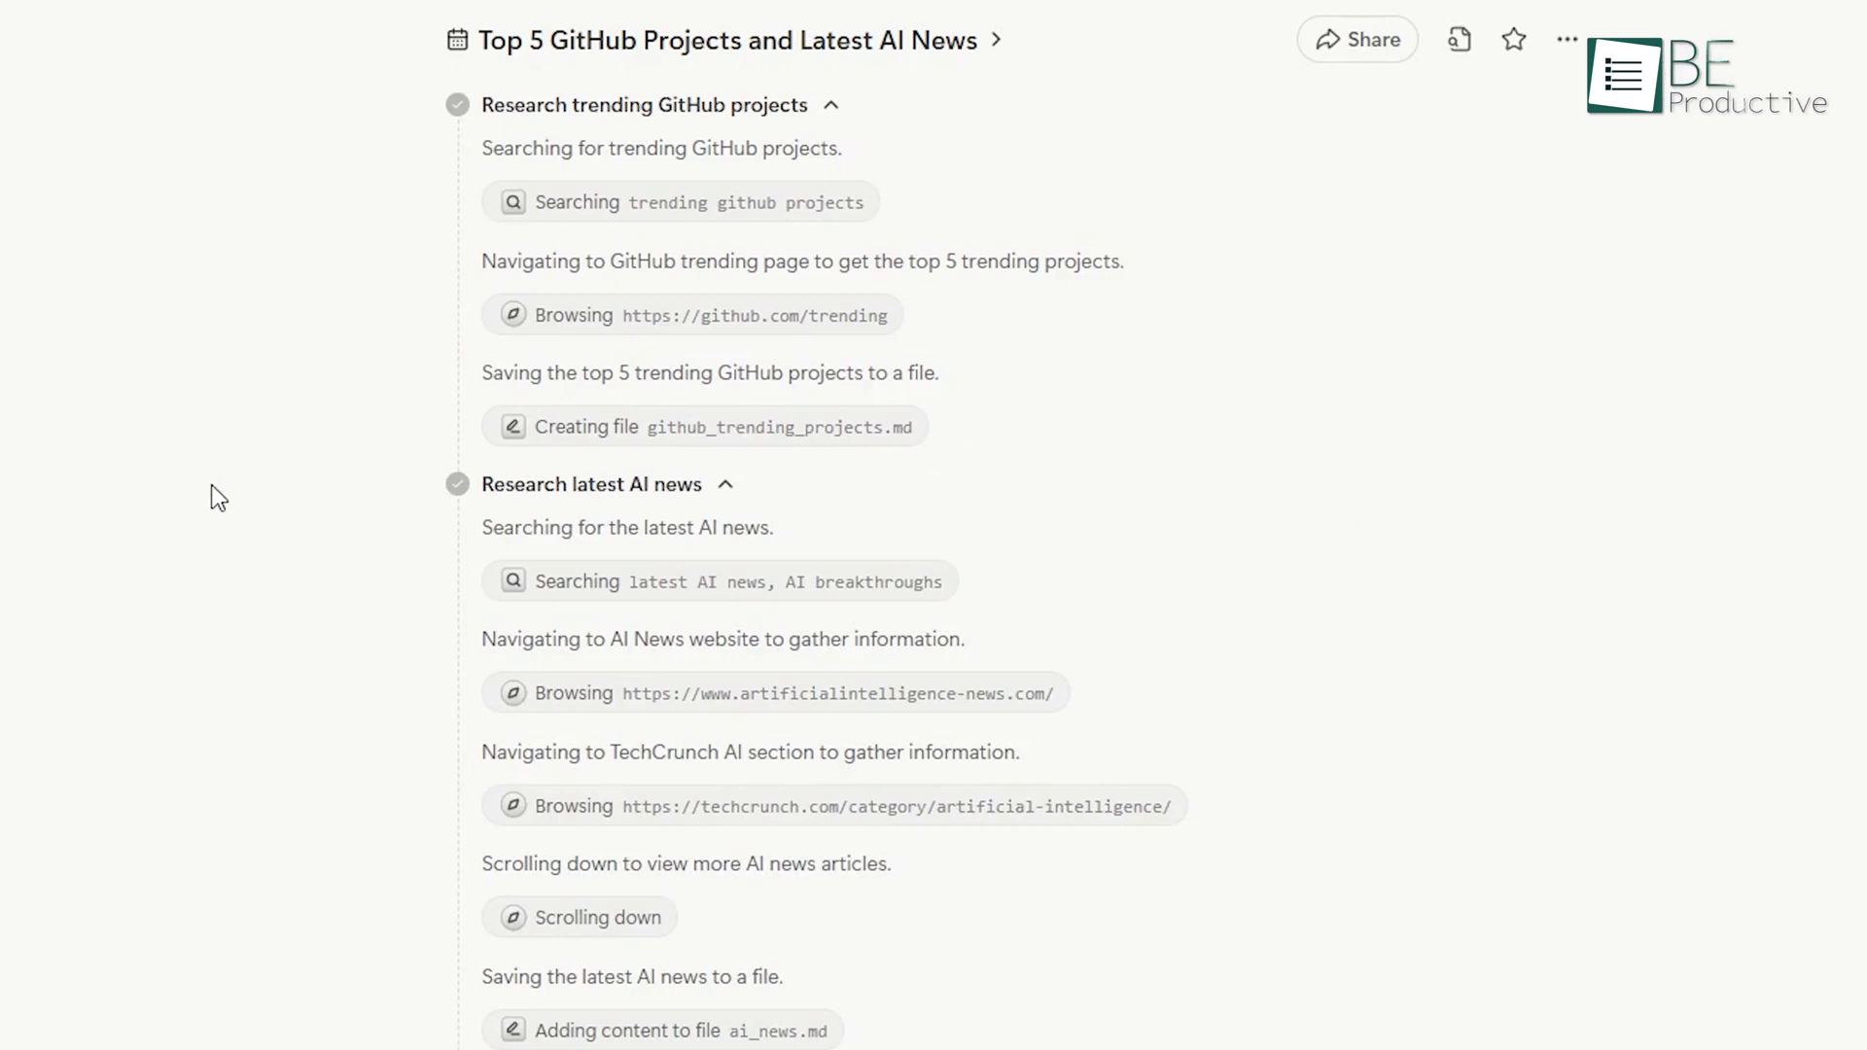
pyautogui.scroll(-3, 219, 503)
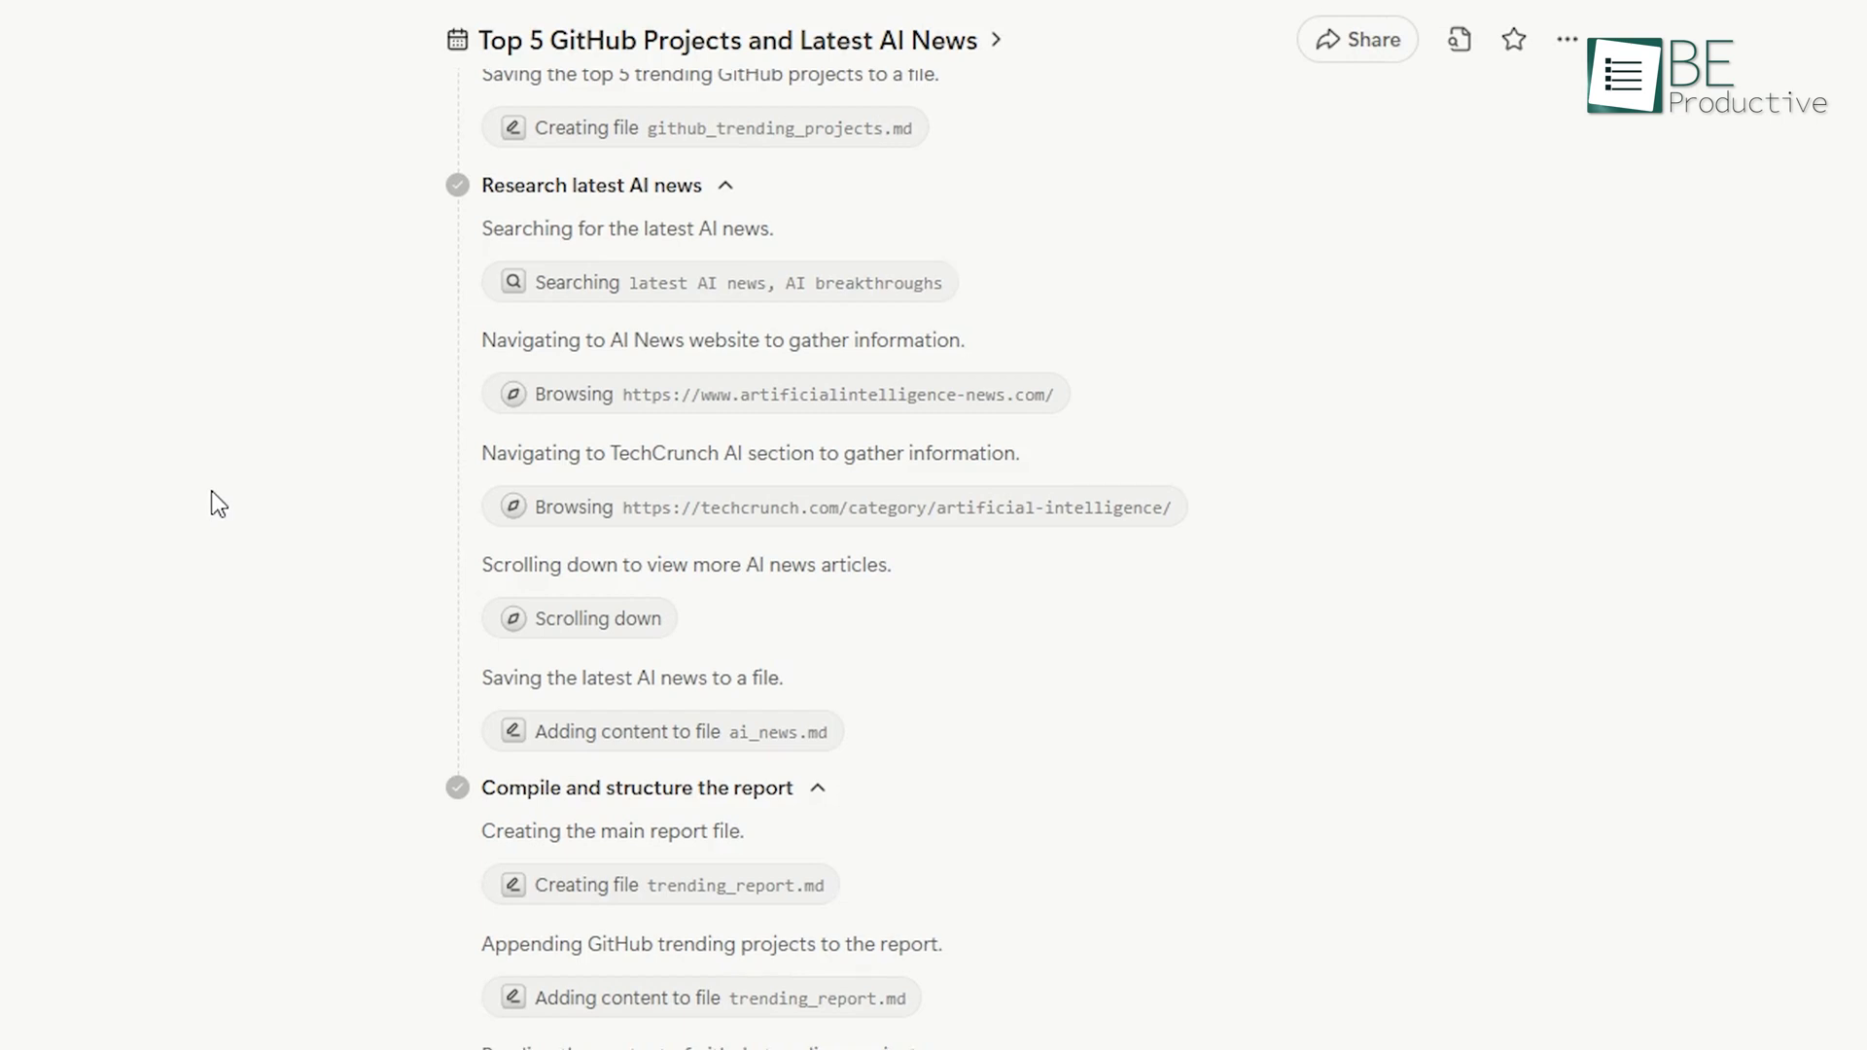
pyautogui.scroll(-2, 219, 504)
pyautogui.scroll(-3, 218, 503)
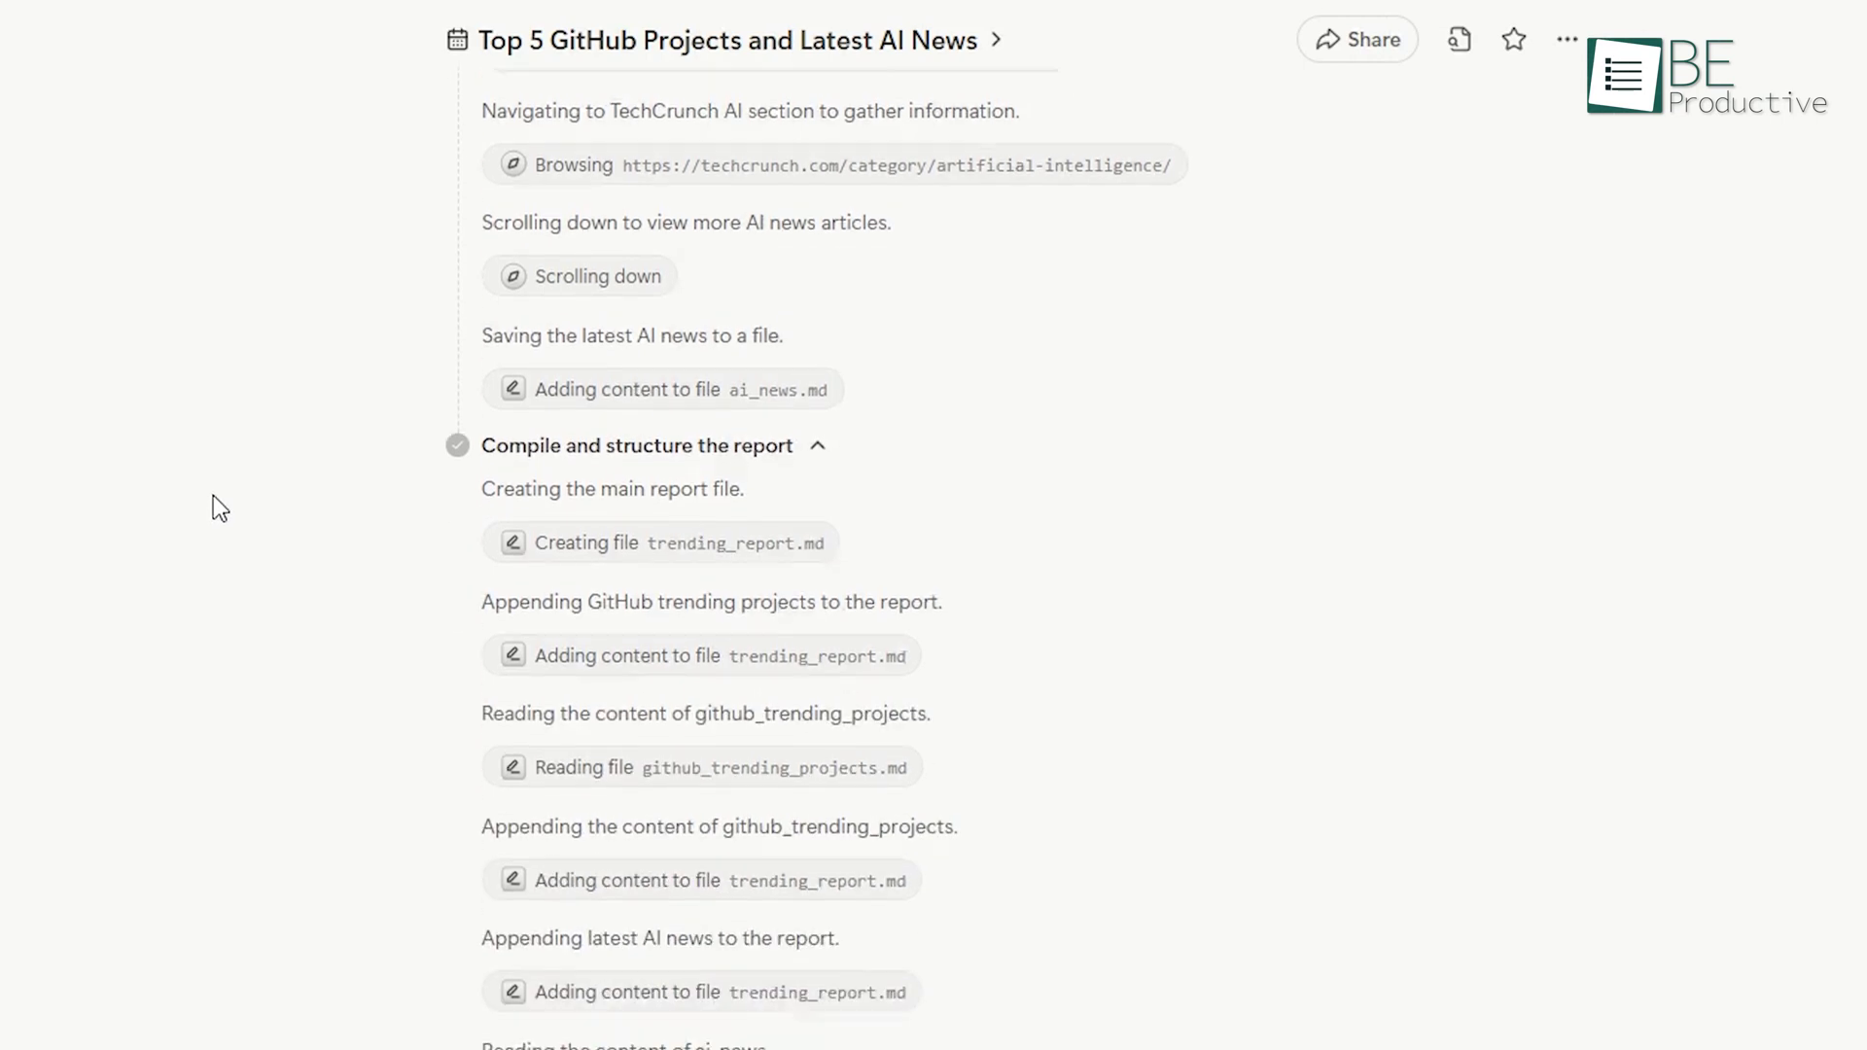
pyautogui.scroll(-7, 221, 509)
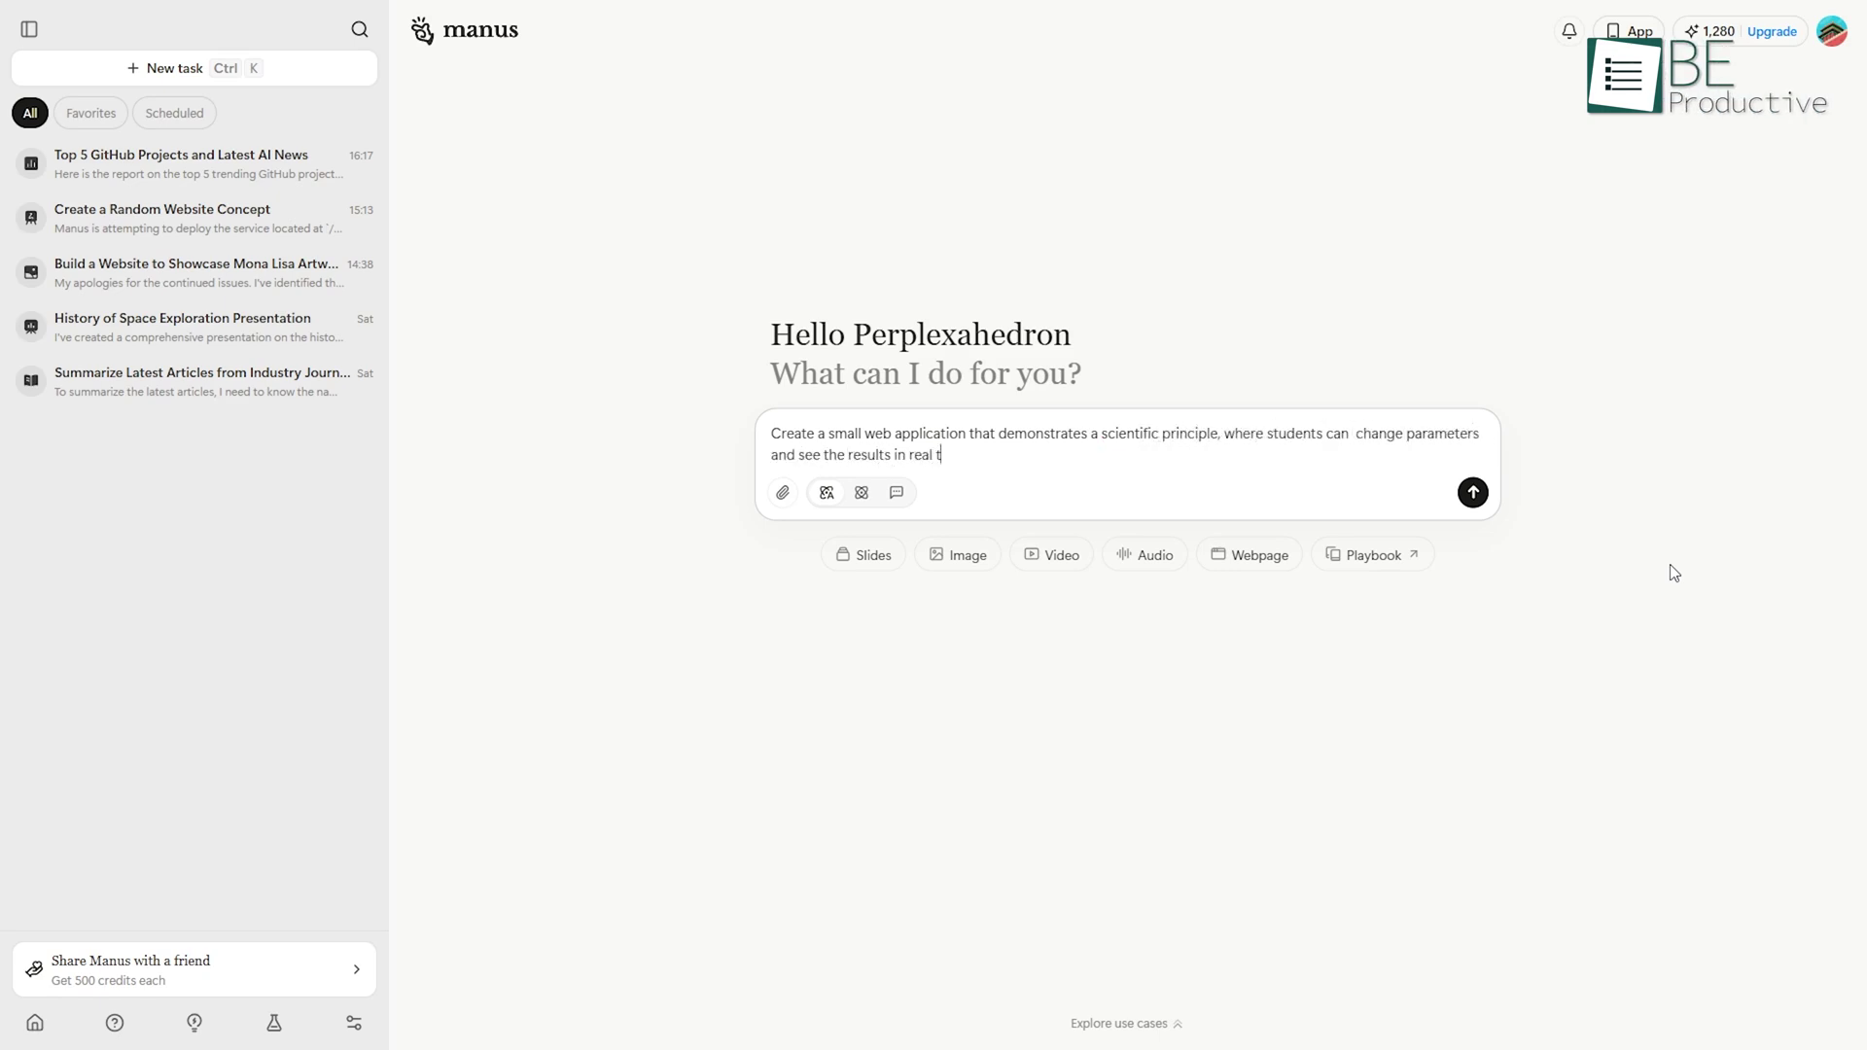
# Submit the student science web app request.
pyautogui.click(1472, 492)
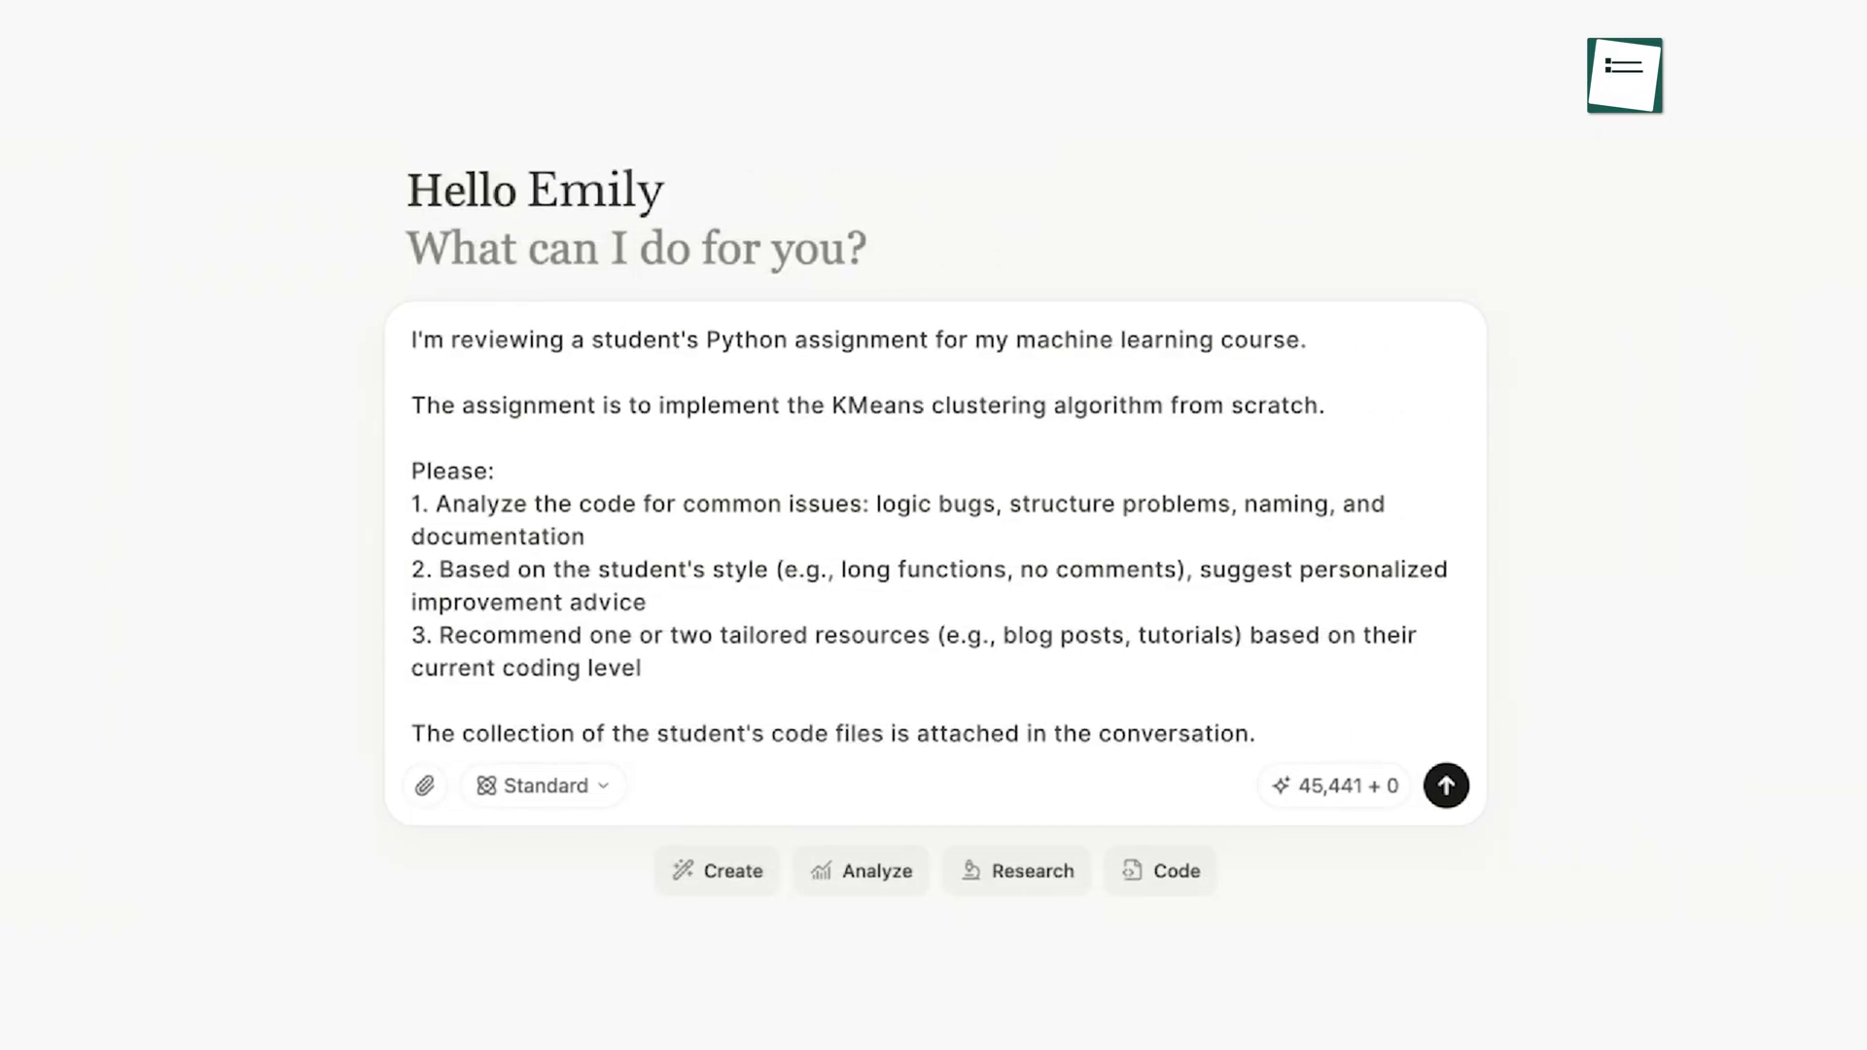
# Attach kmeans_scripts.zip to the student KMeans code review request.
pyautogui.moveTo(1474, 1046); pyautogui.dragTo(1389, 817)
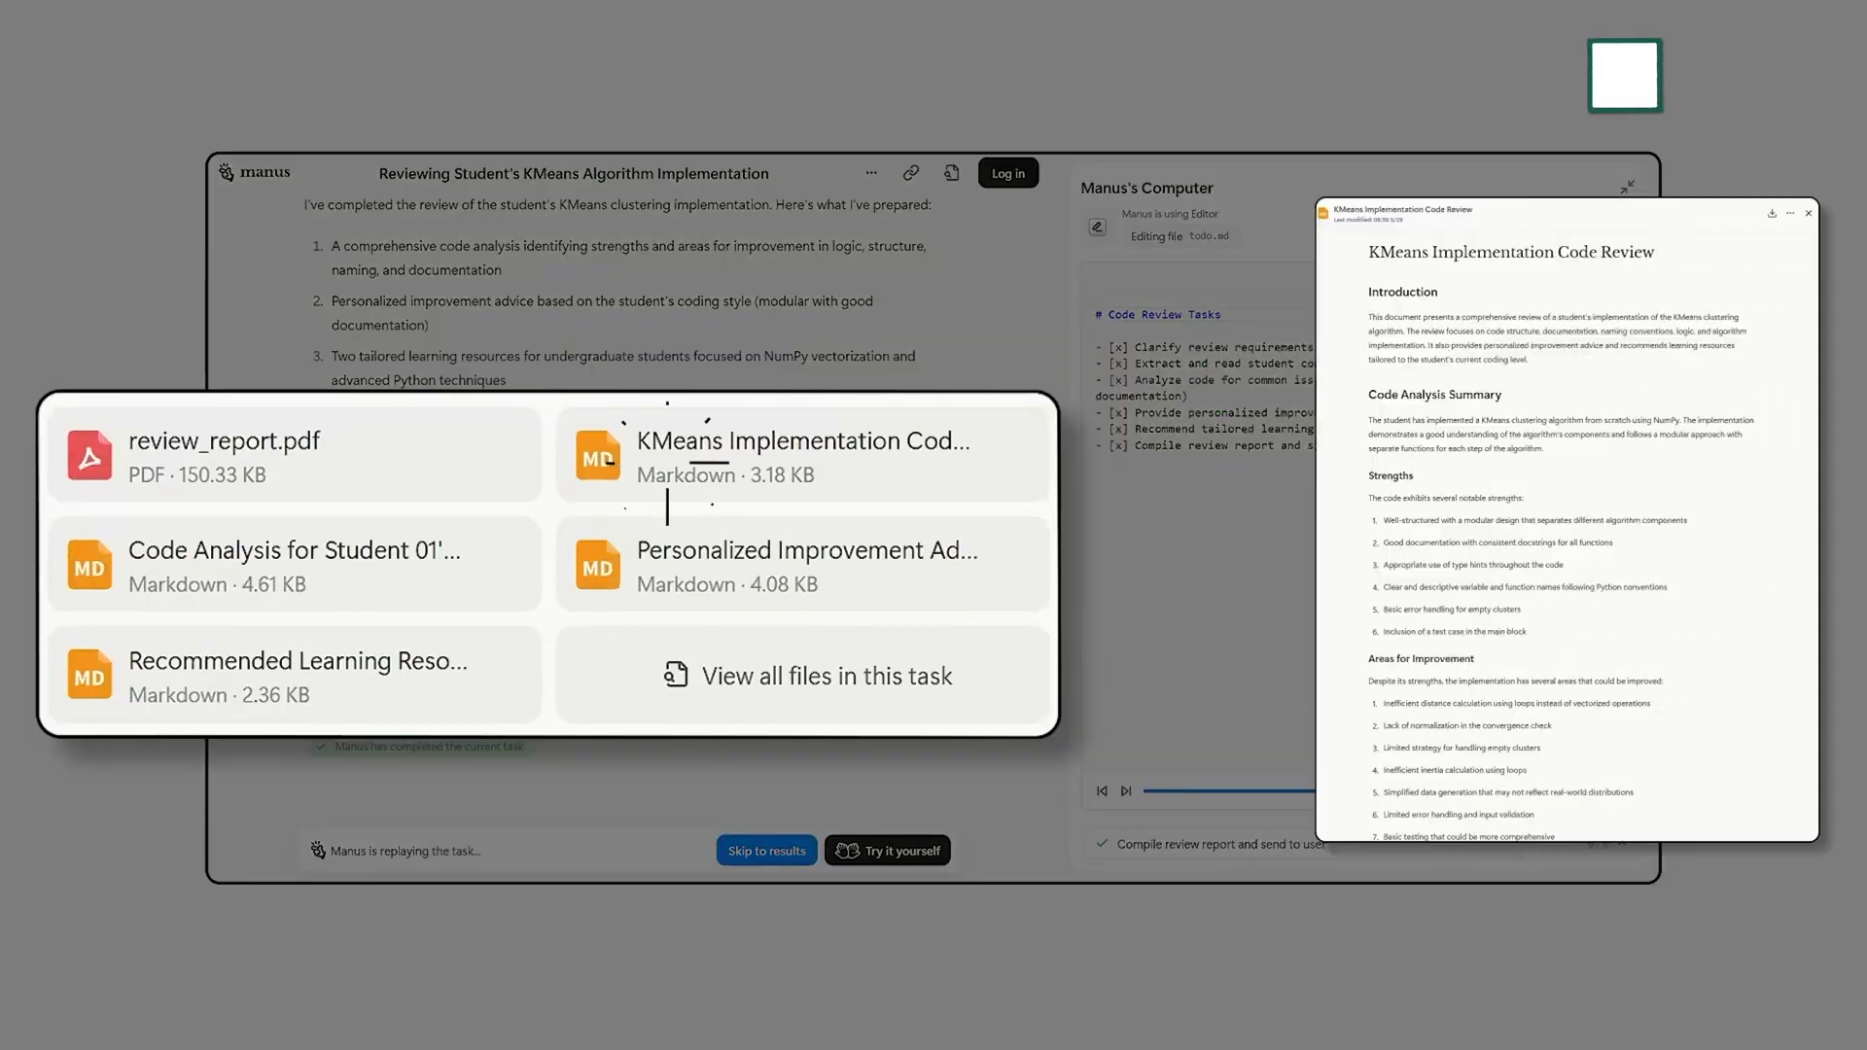
# Preview Student 01's code analysis, then scroll through the KMeans review dashboard.
pyautogui.click(142, 564)
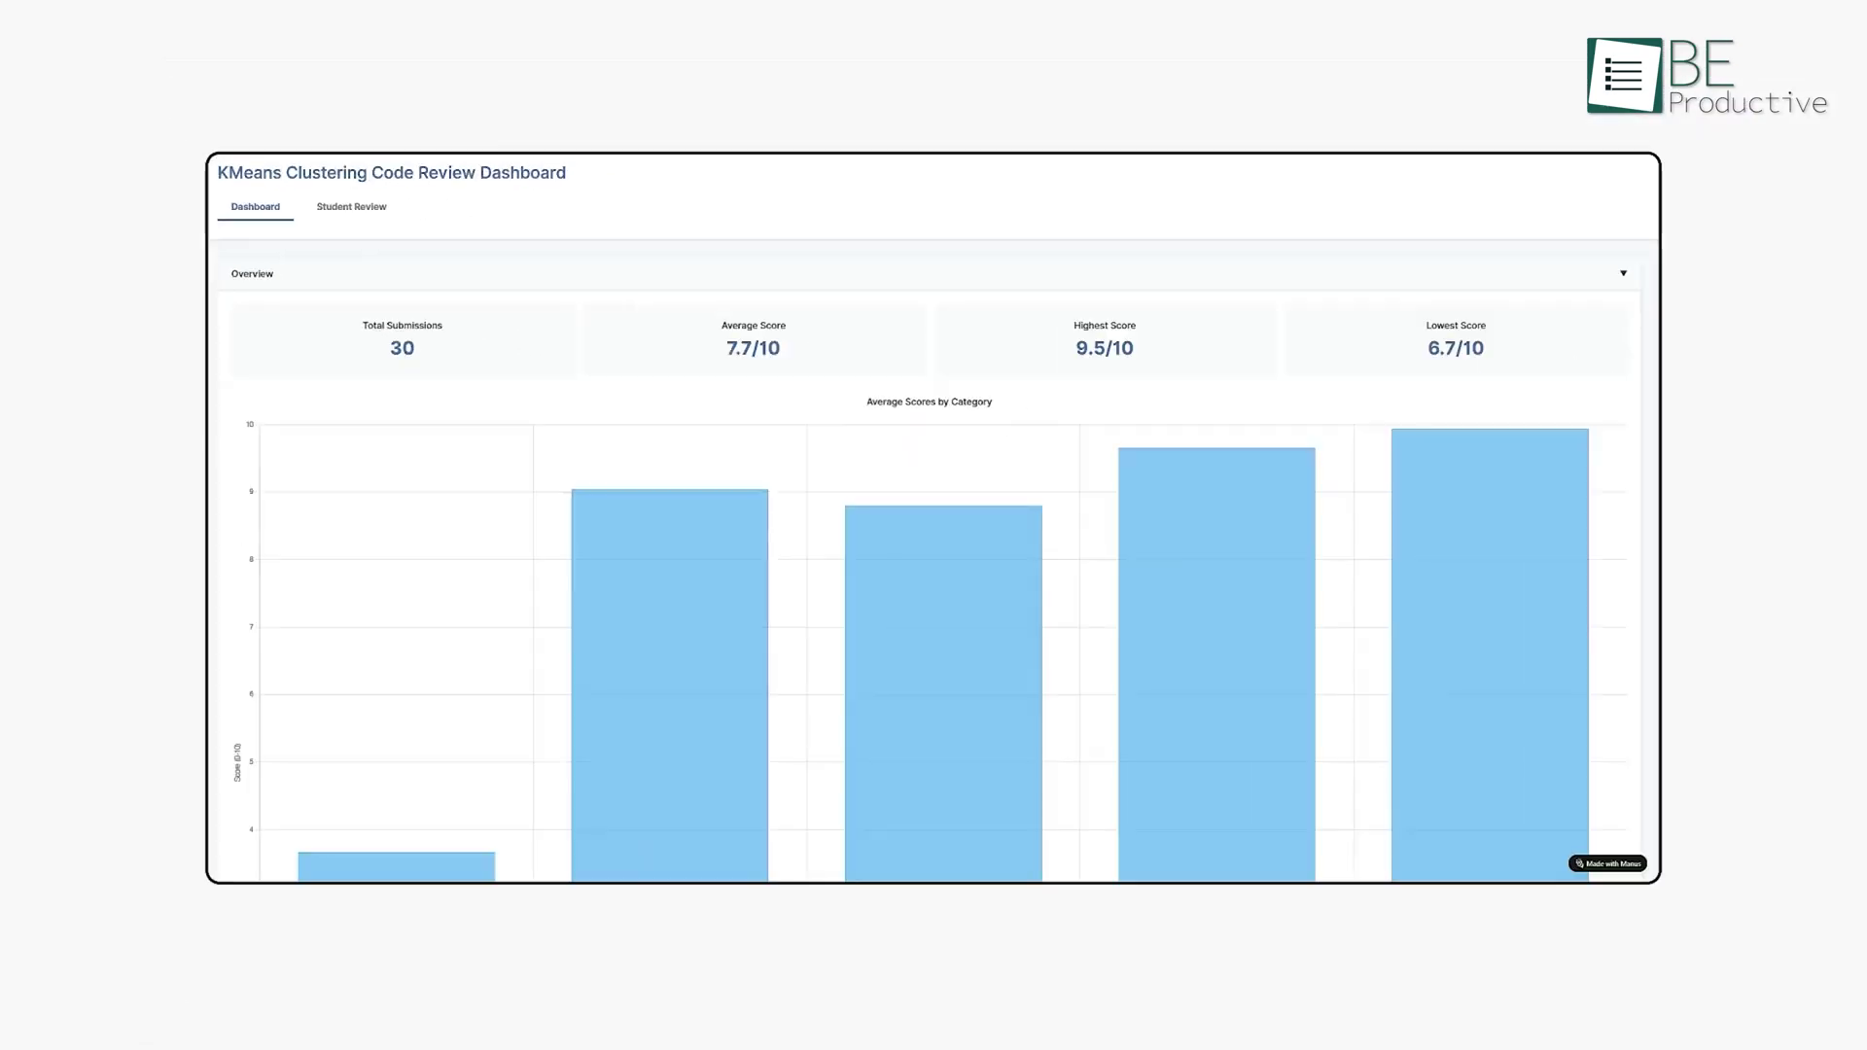
pyautogui.scroll(-9, 929, 561)
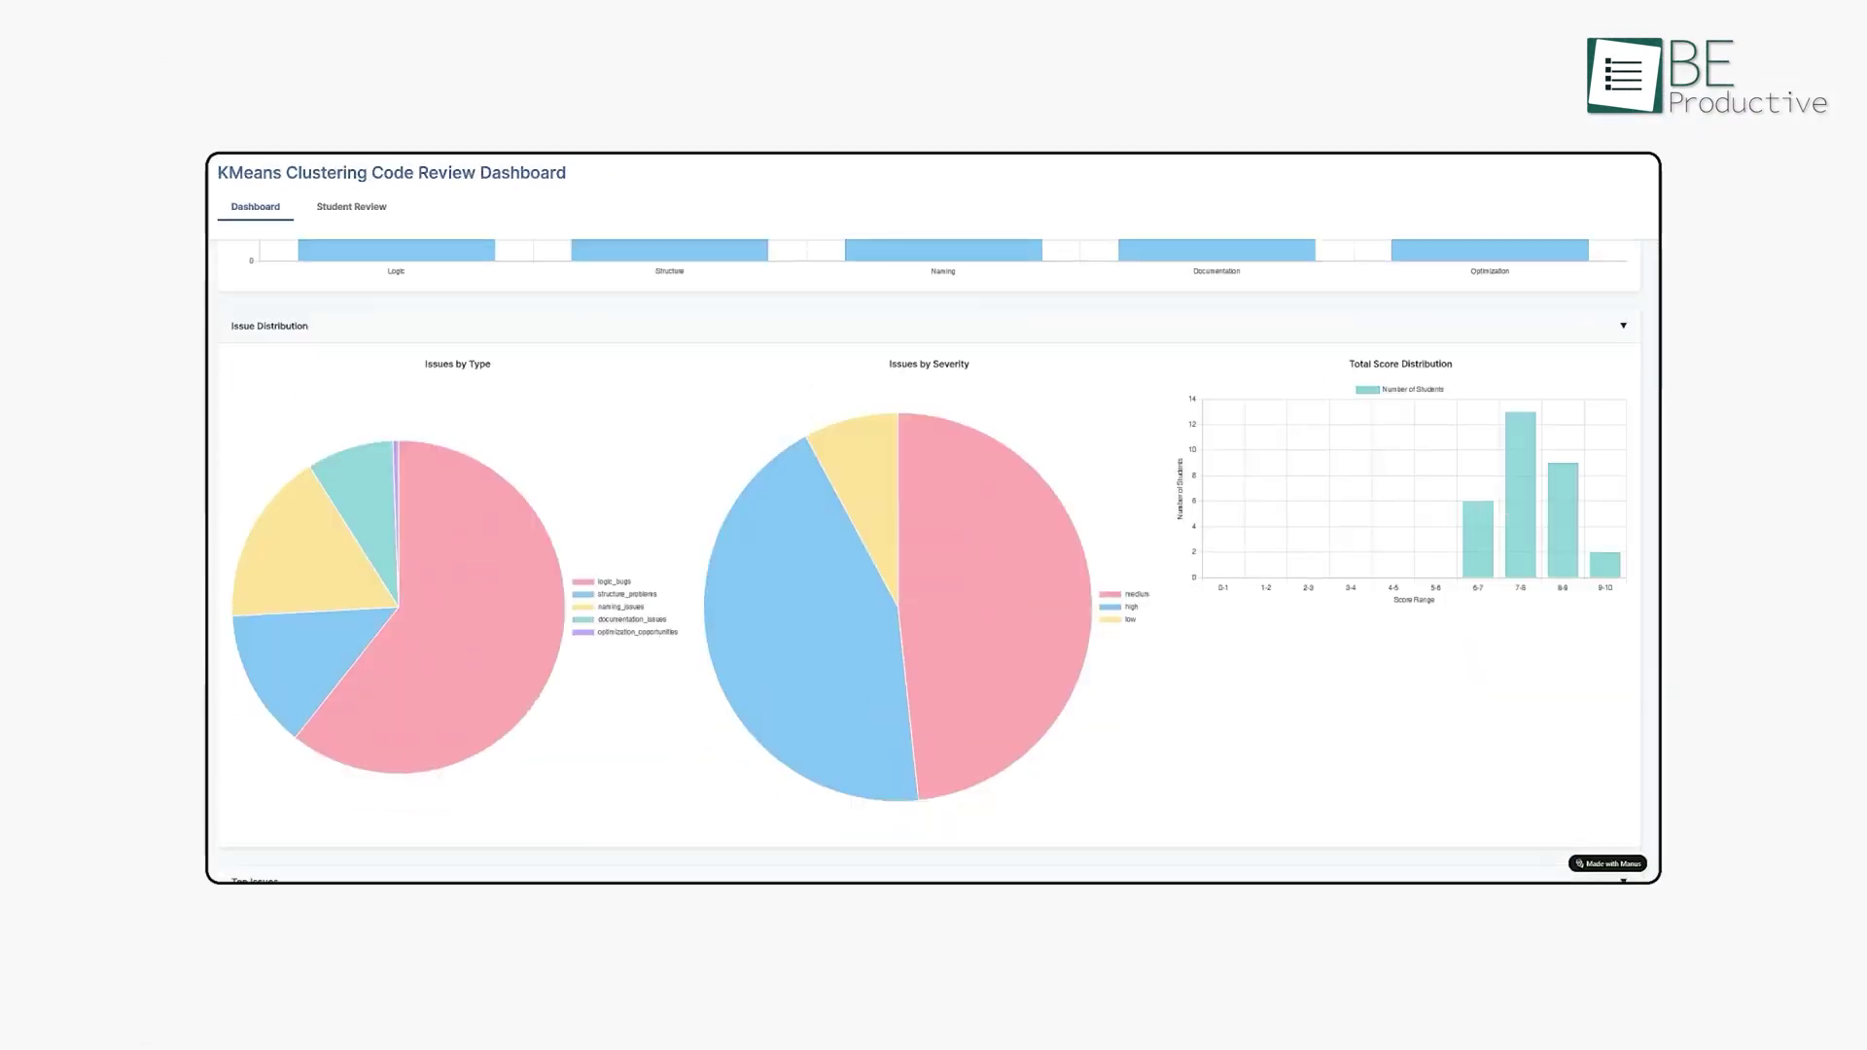
pyautogui.scroll(-10, 929, 561)
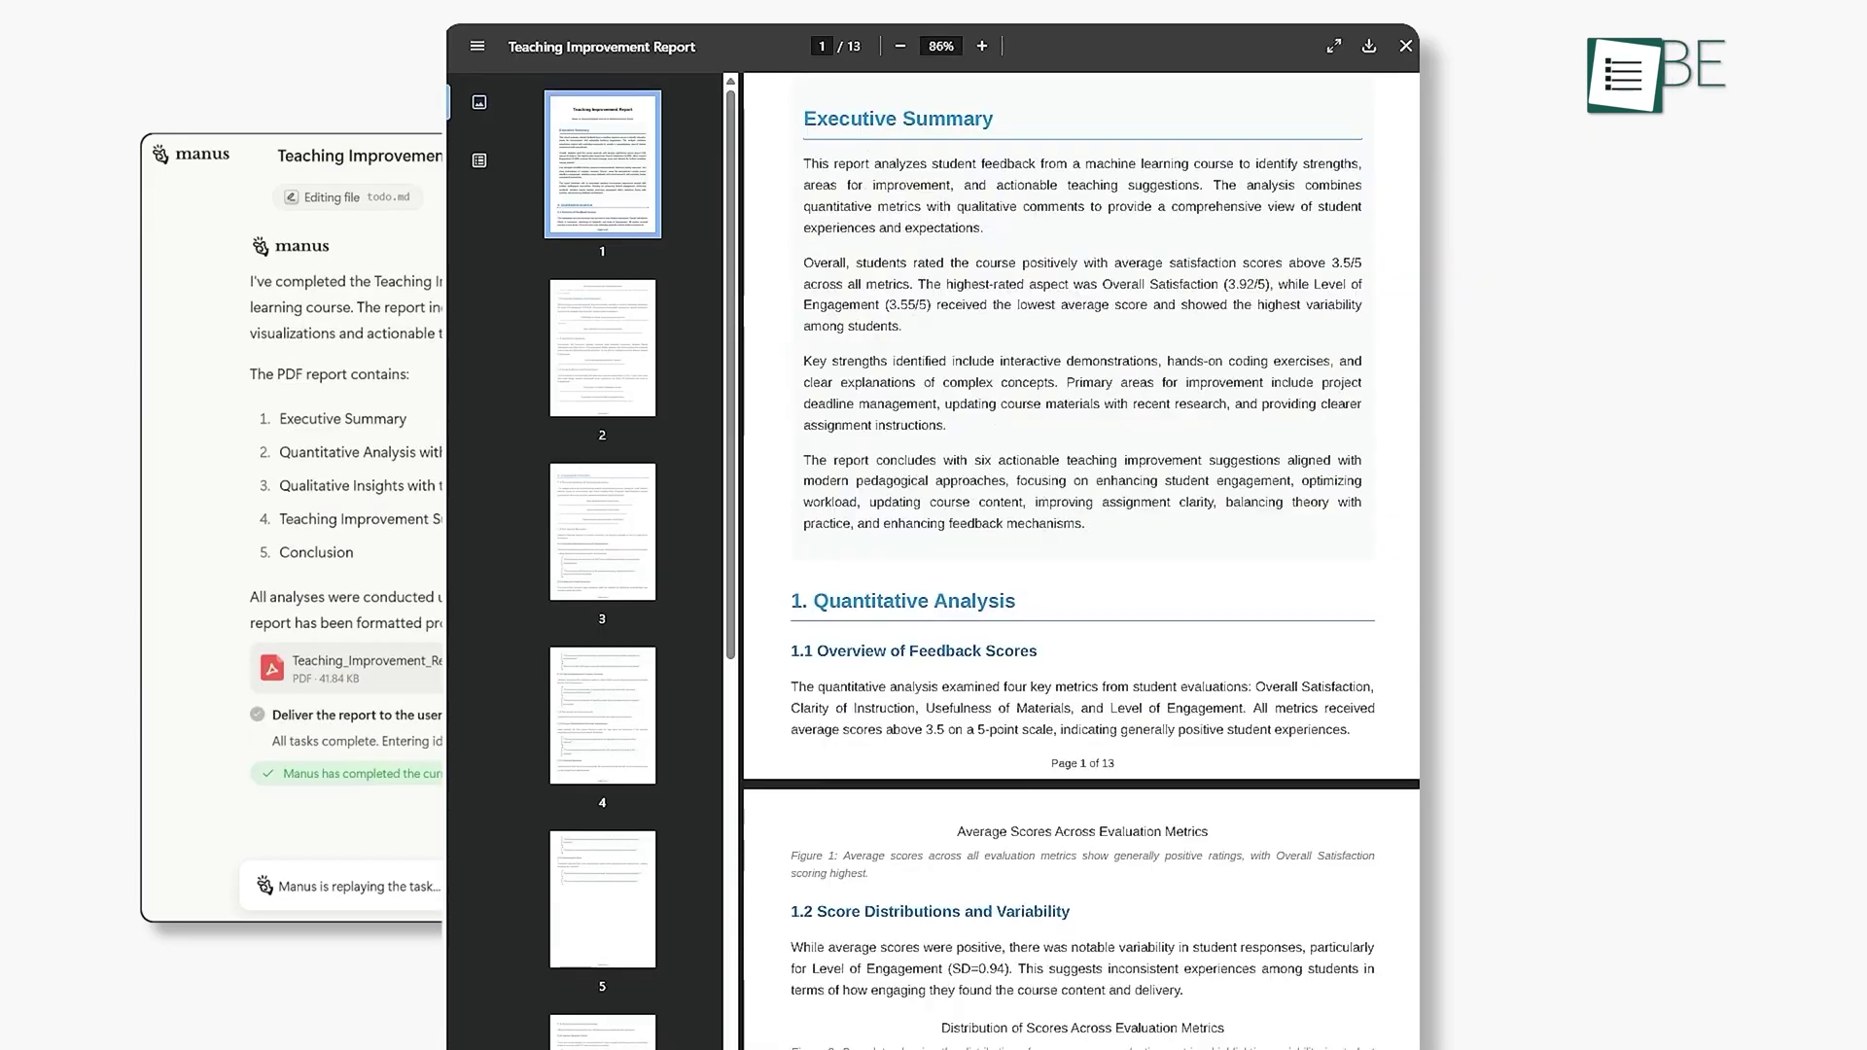
# Scroll down through the 13-page Teaching Improvement Report PDF.
pyautogui.scroll(-10, 1081, 428)
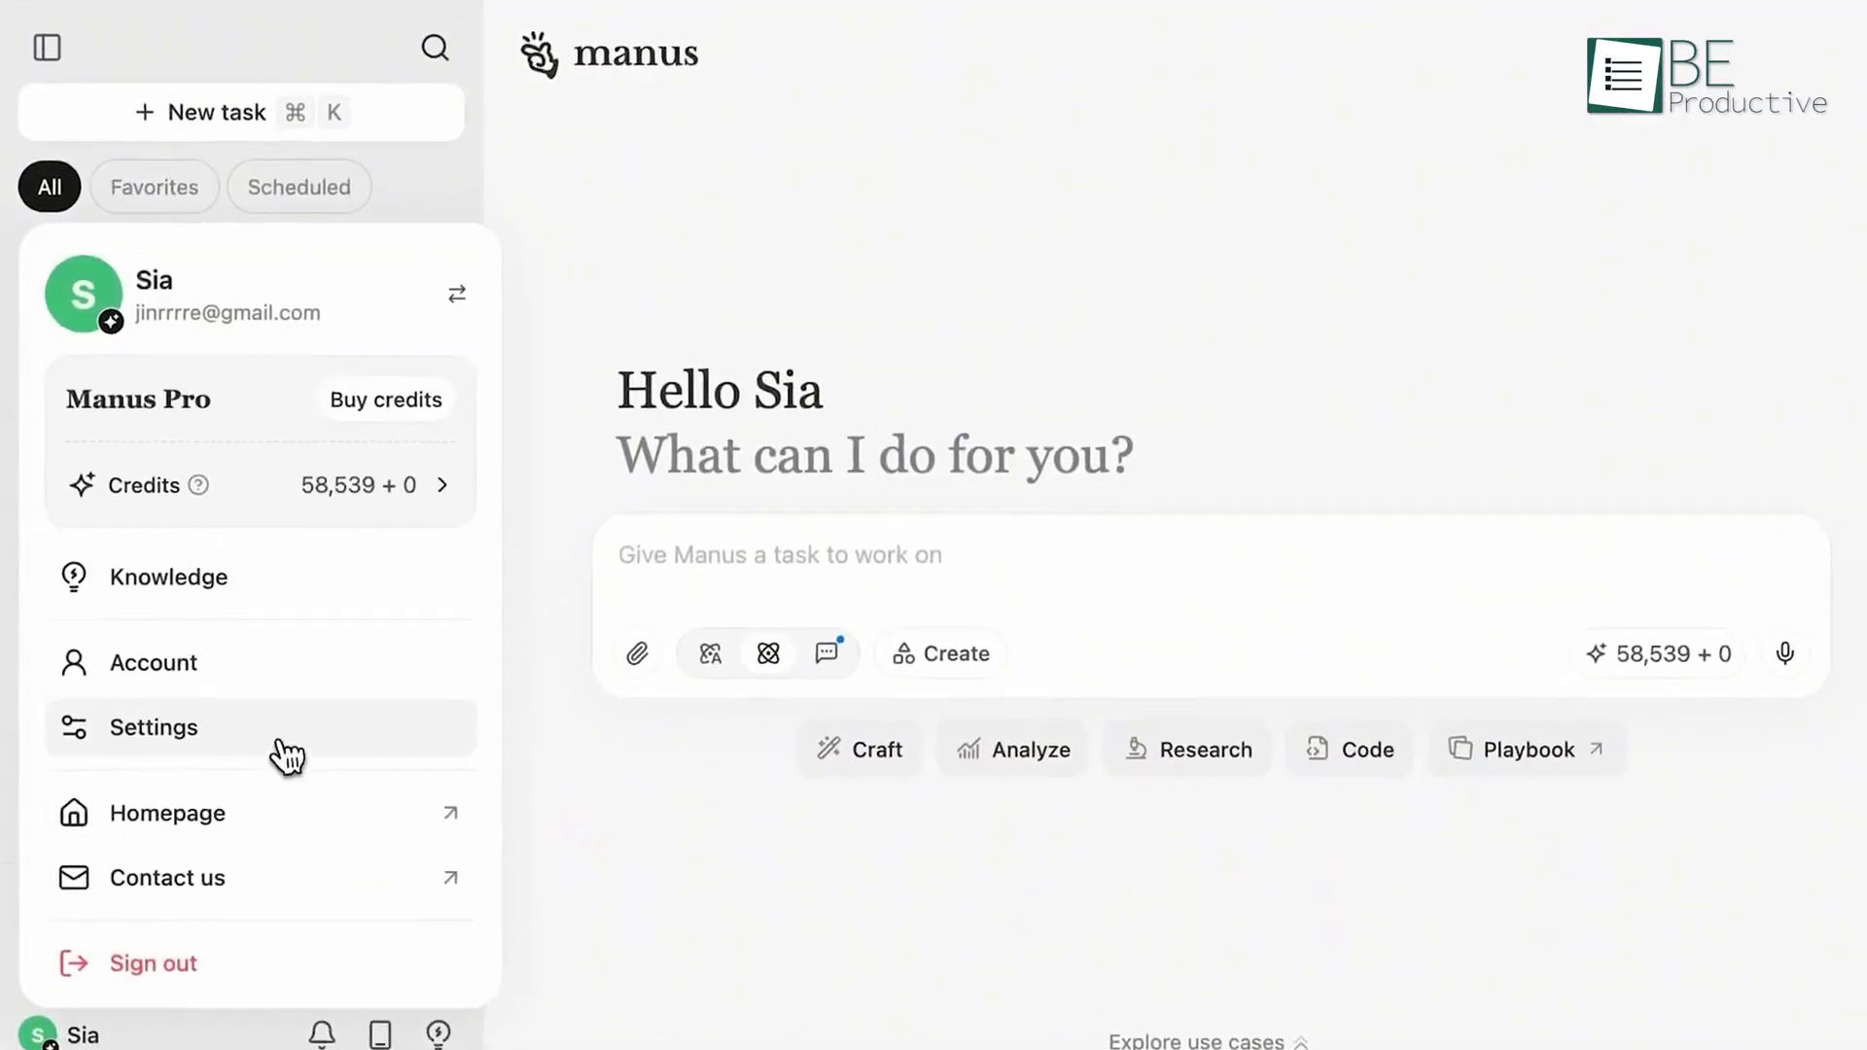
# View the Cloud browser settings, then take over the browser and sign in on ft.com.
pyautogui.click(257, 720)
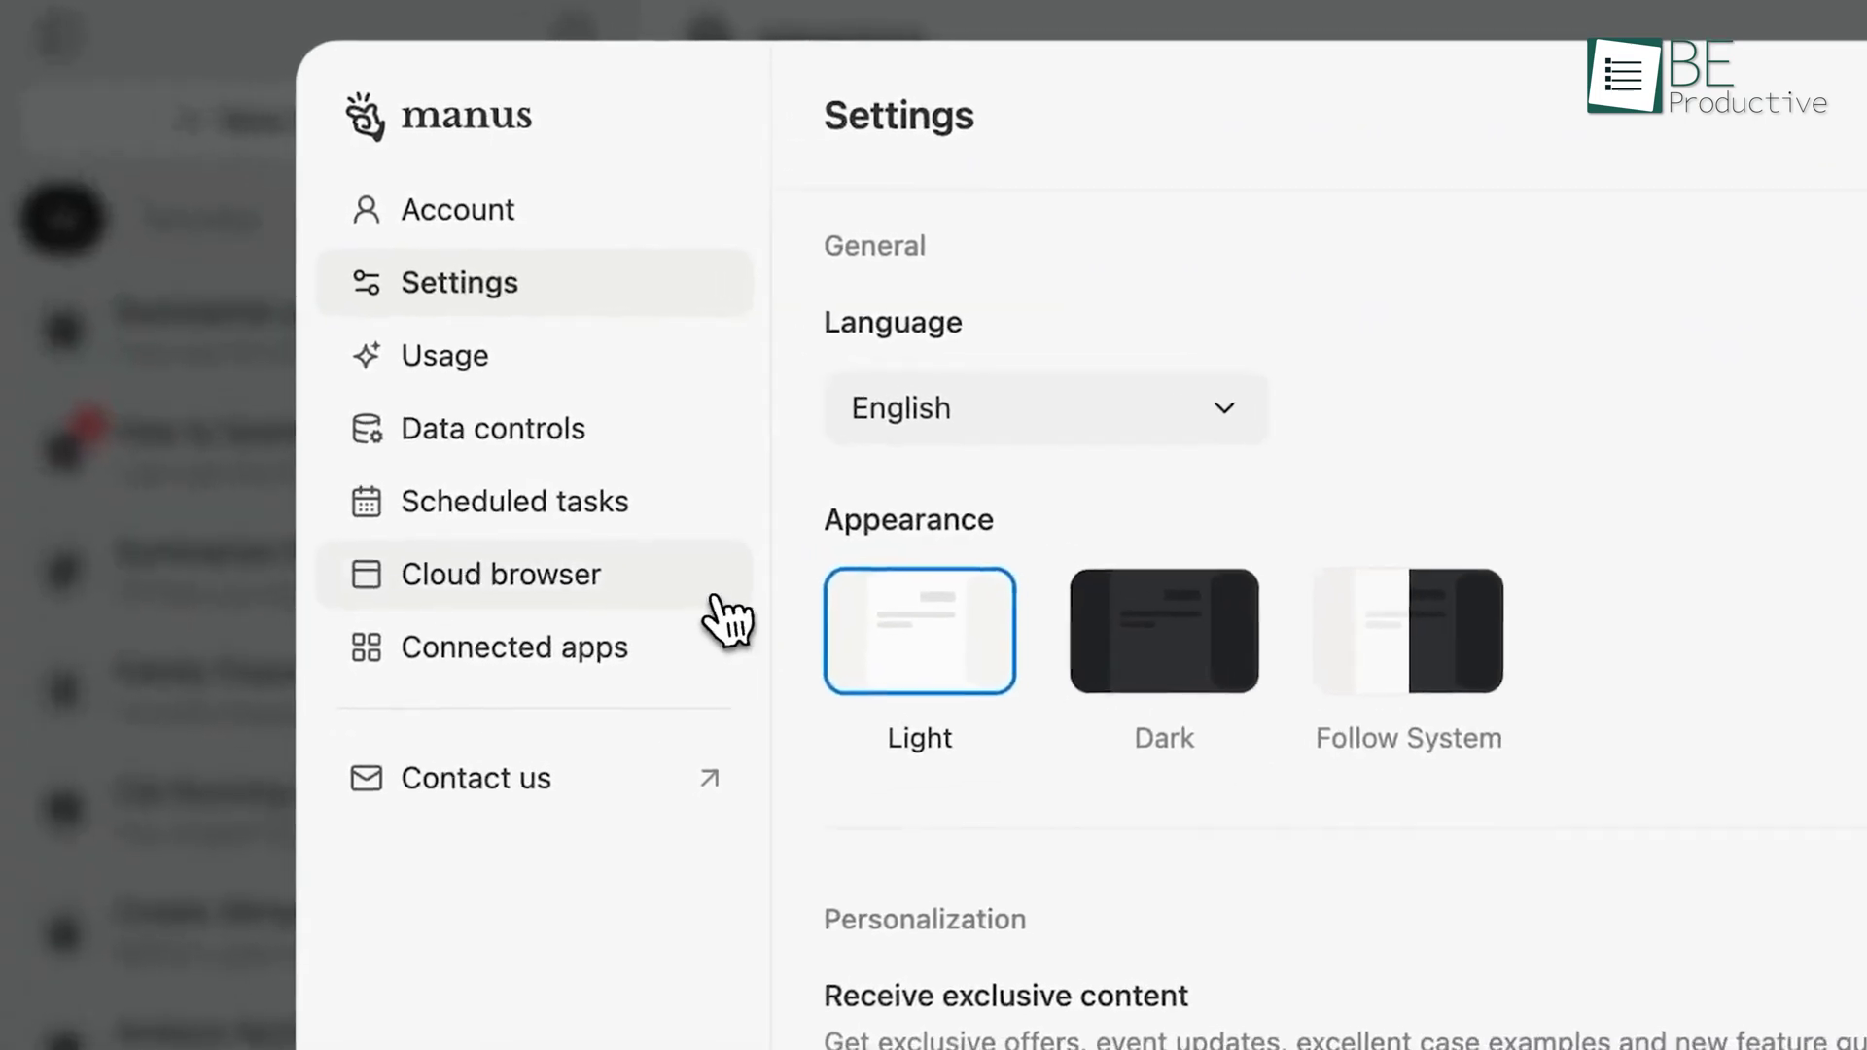
pyautogui.click(719, 603)
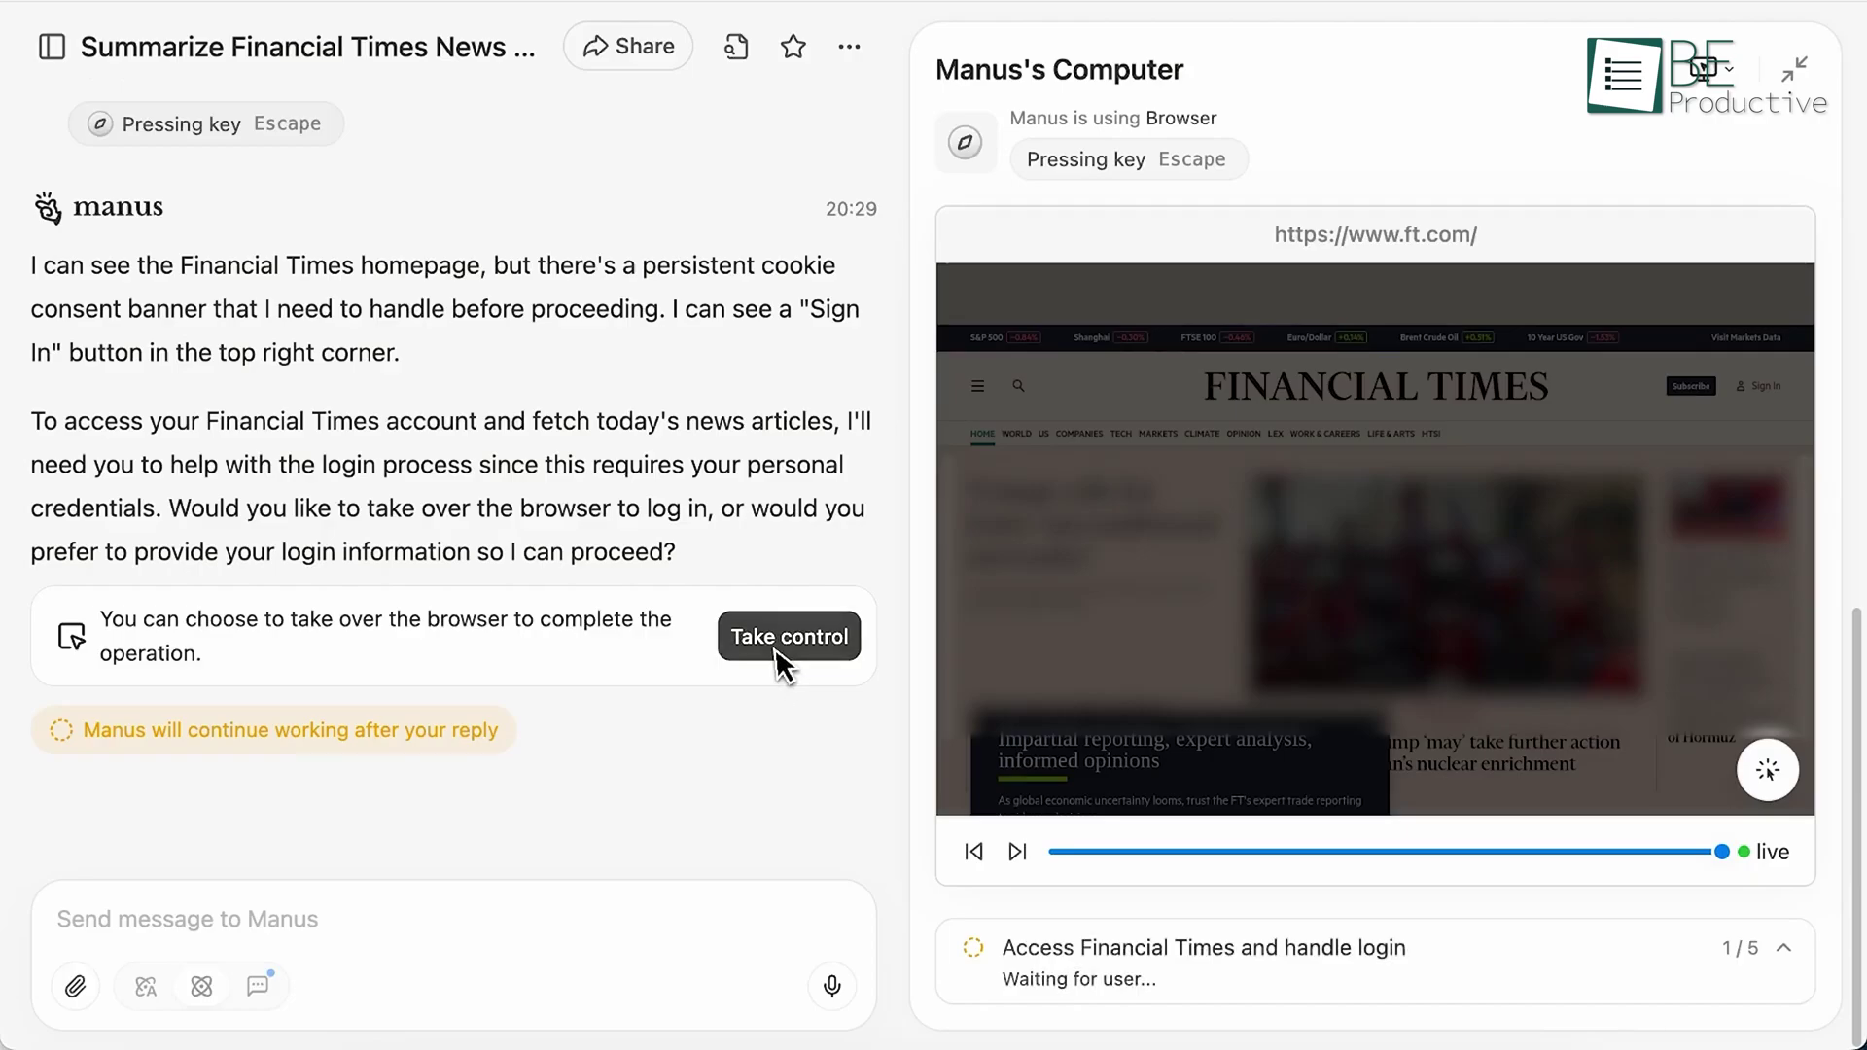
pyautogui.click(786, 649)
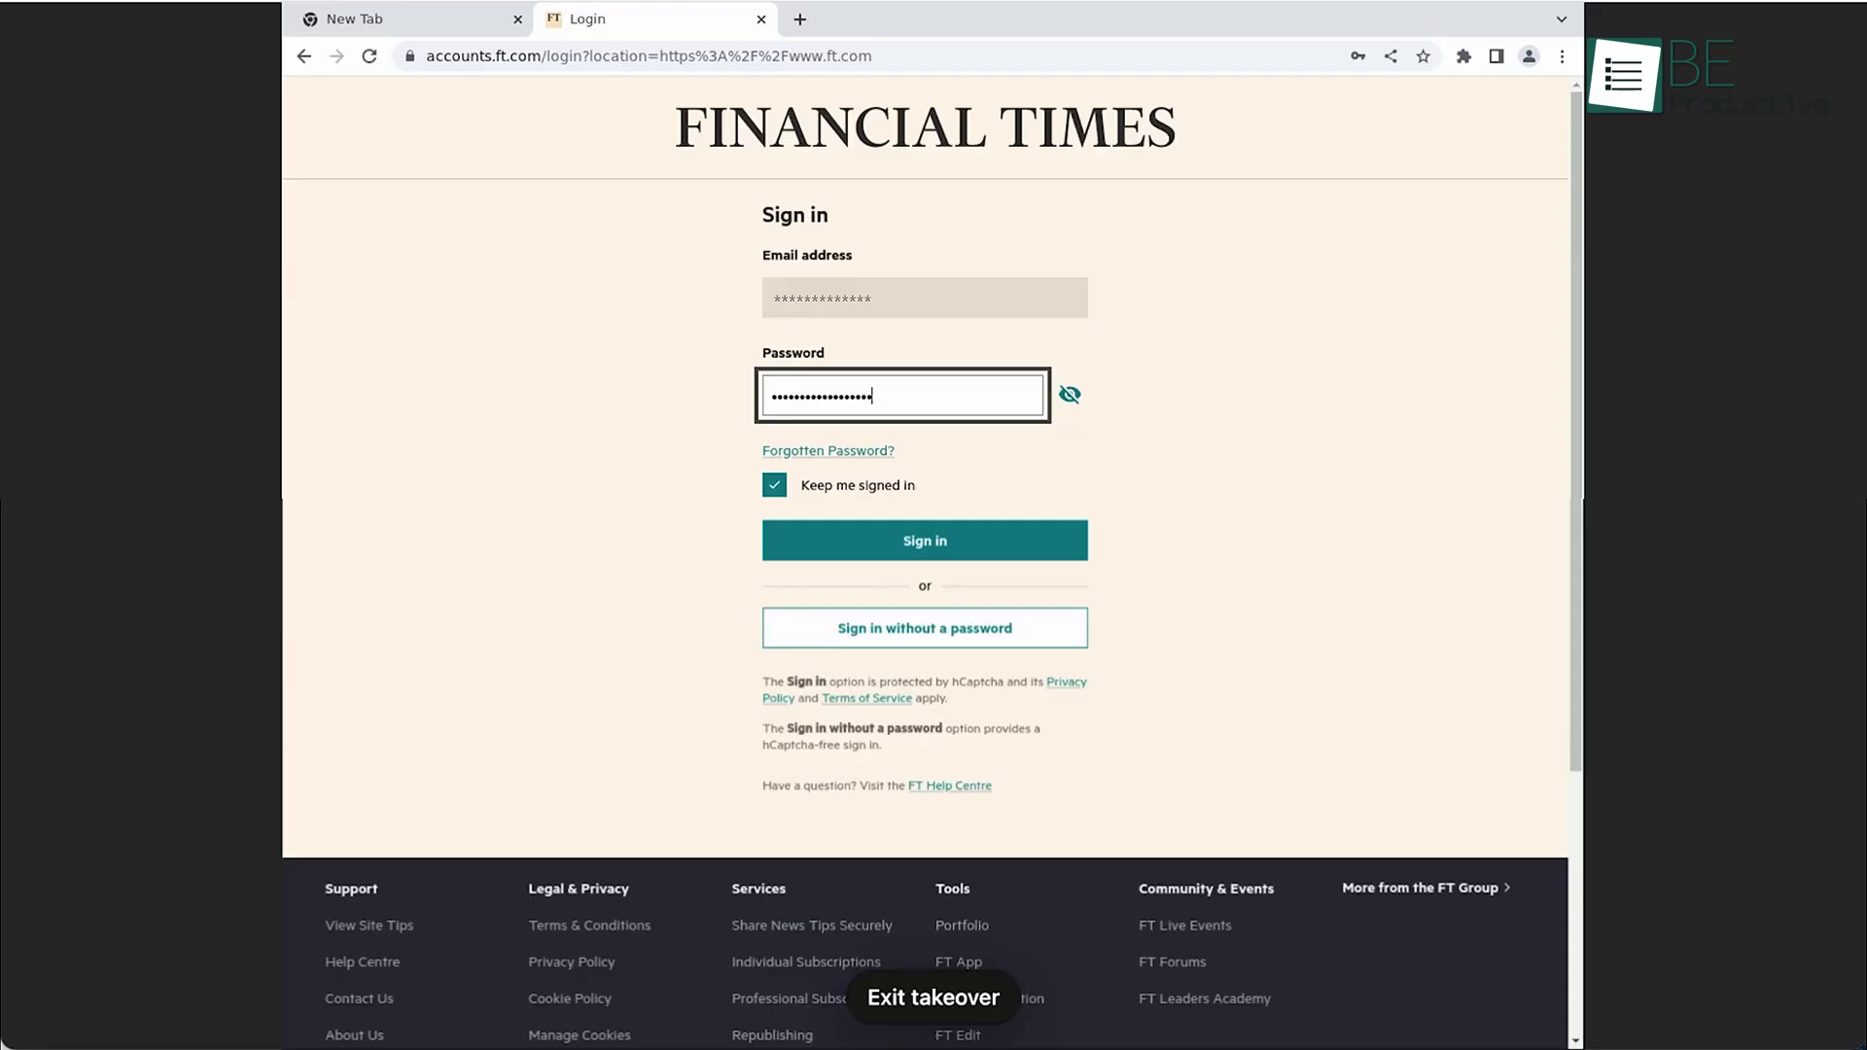
pyautogui.click(880, 543)
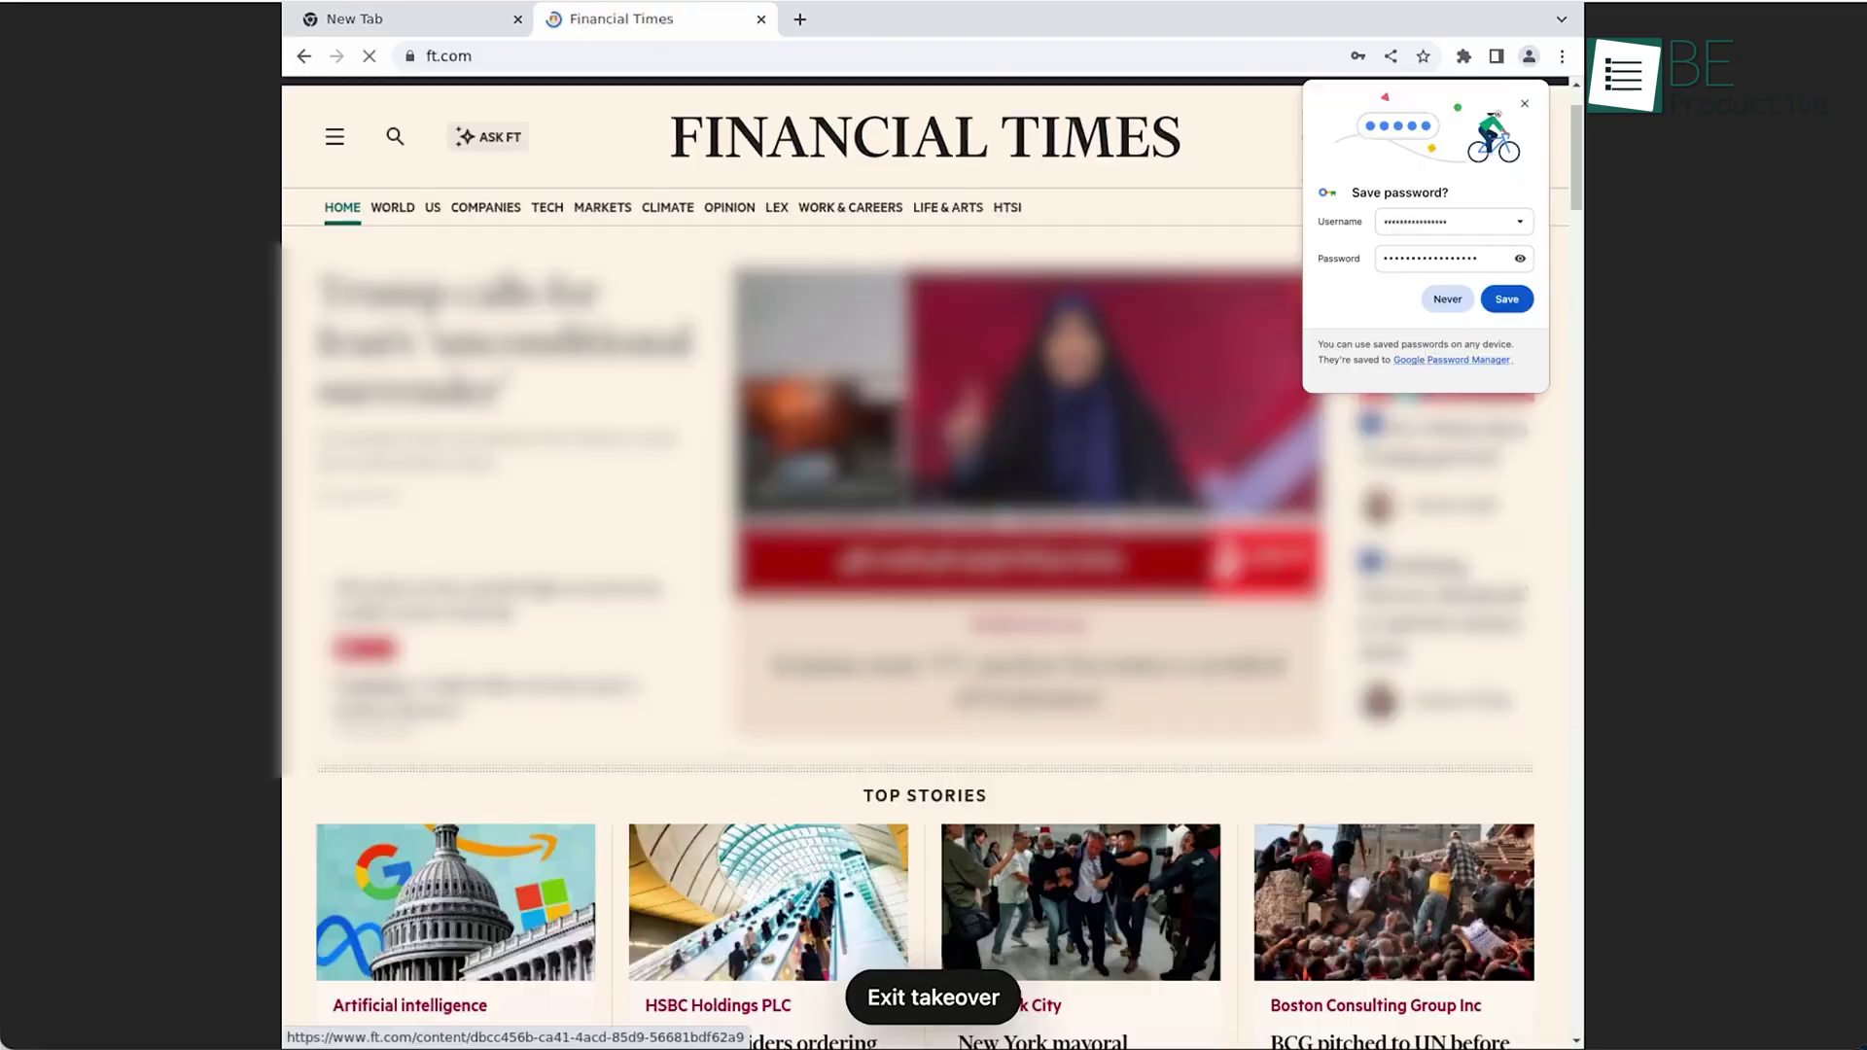
# Exit the takeover with the note 'logged in' and continue the chat.
pyautogui.click(970, 1000)
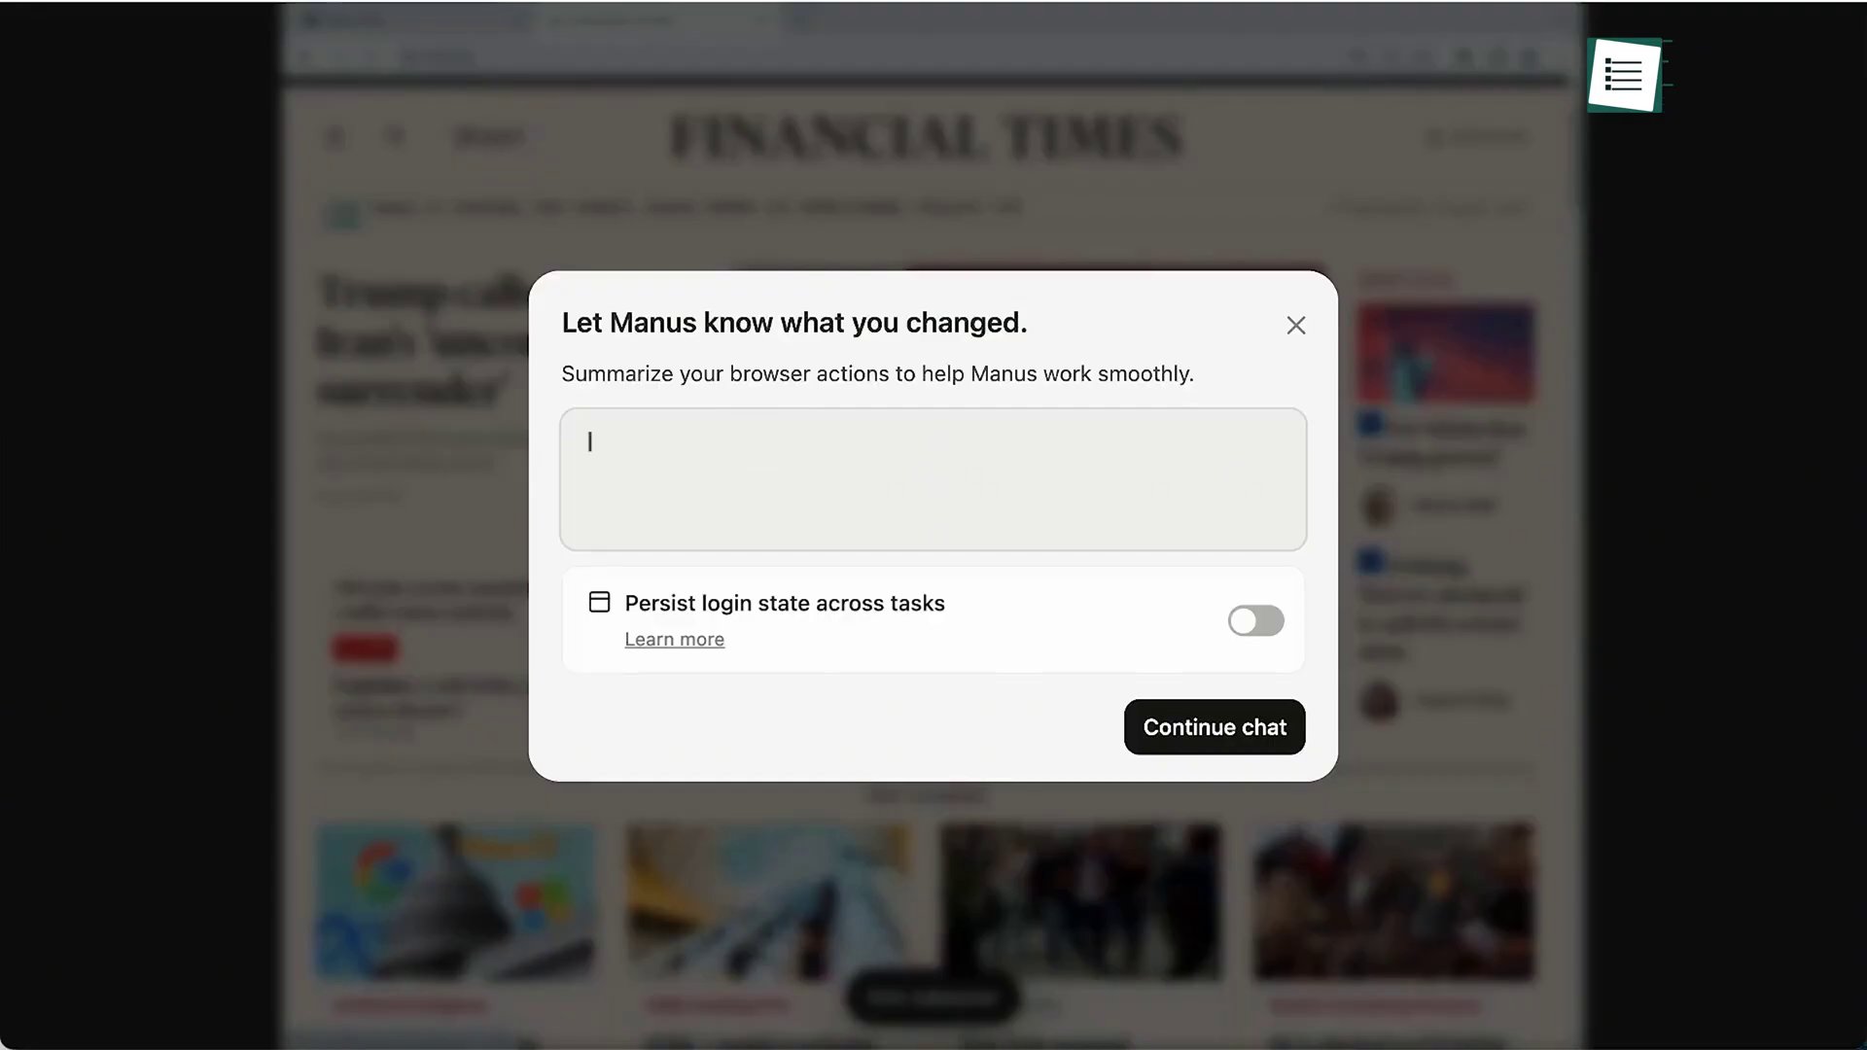
pyautogui.write('logged in')
pyautogui.click(1191, 744)
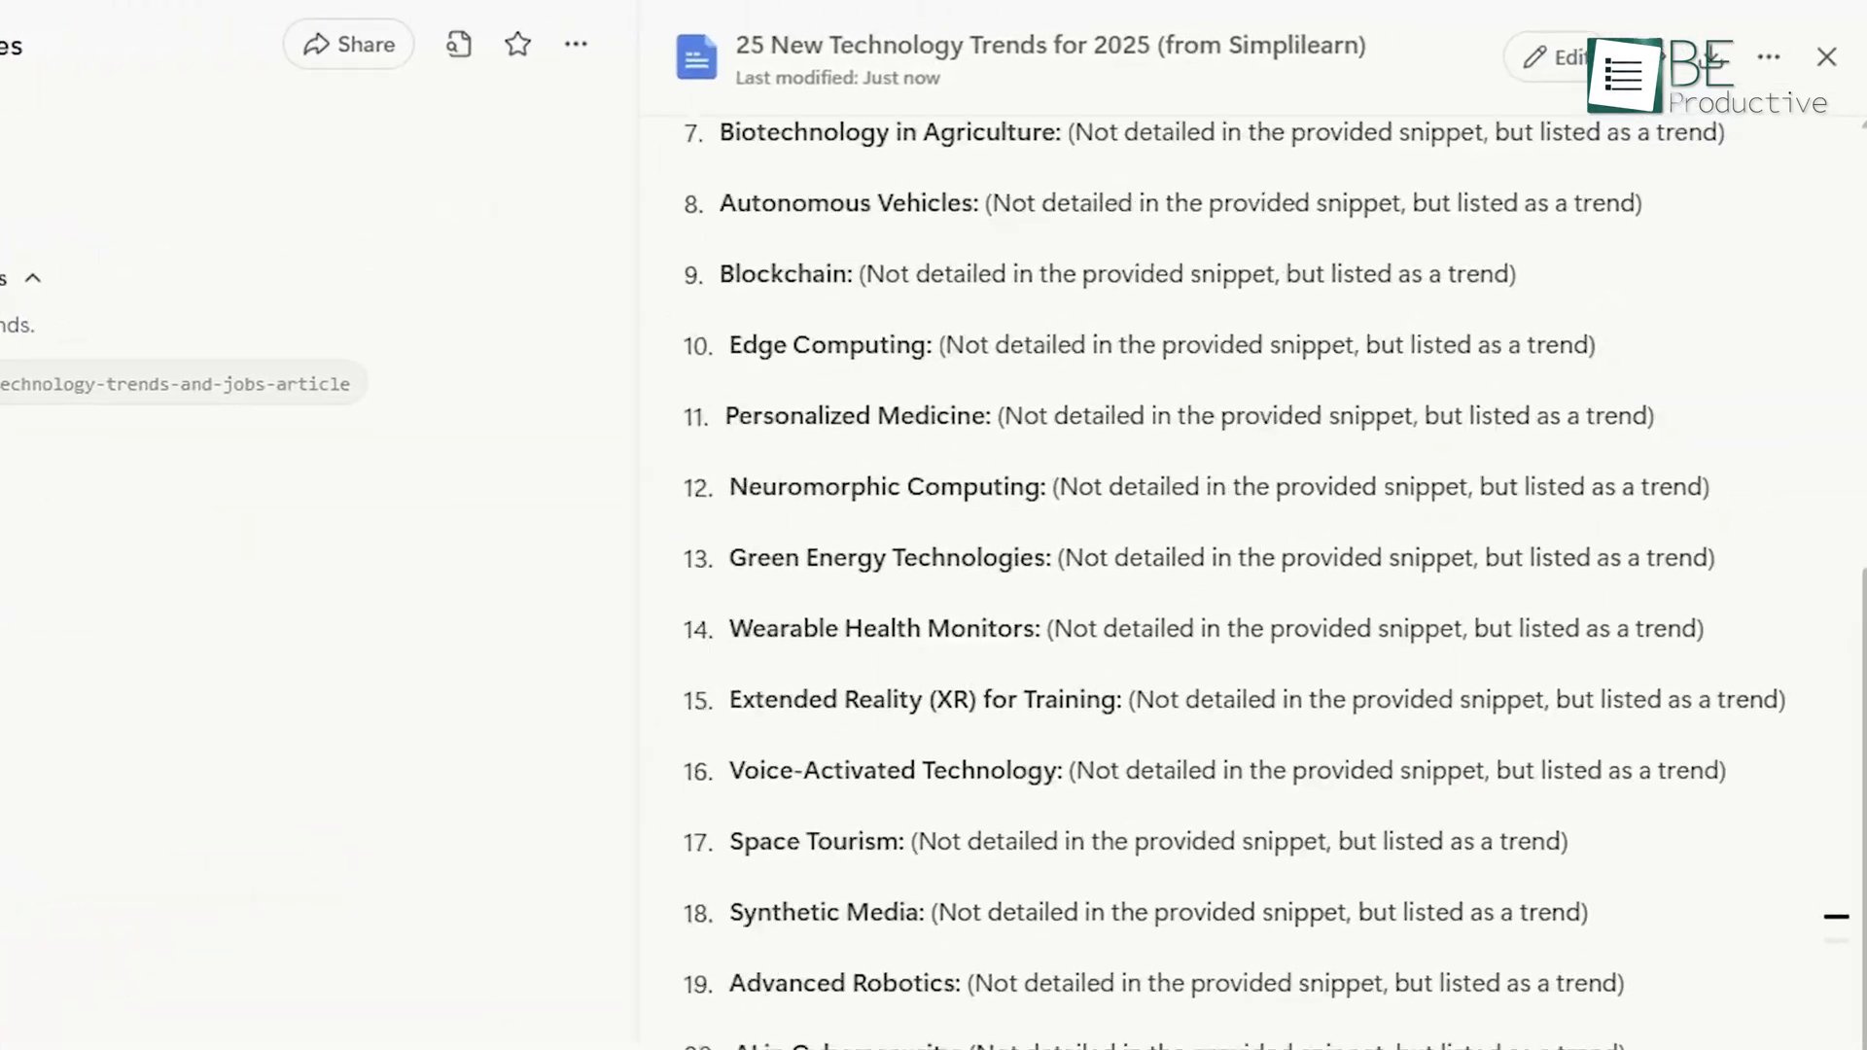
# Scroll the technology trends document, then manage the cloud browser's cookies and website data.
pyautogui.scroll(-4, 1235, 584)
pyautogui.scroll(-4, 1235, 584)
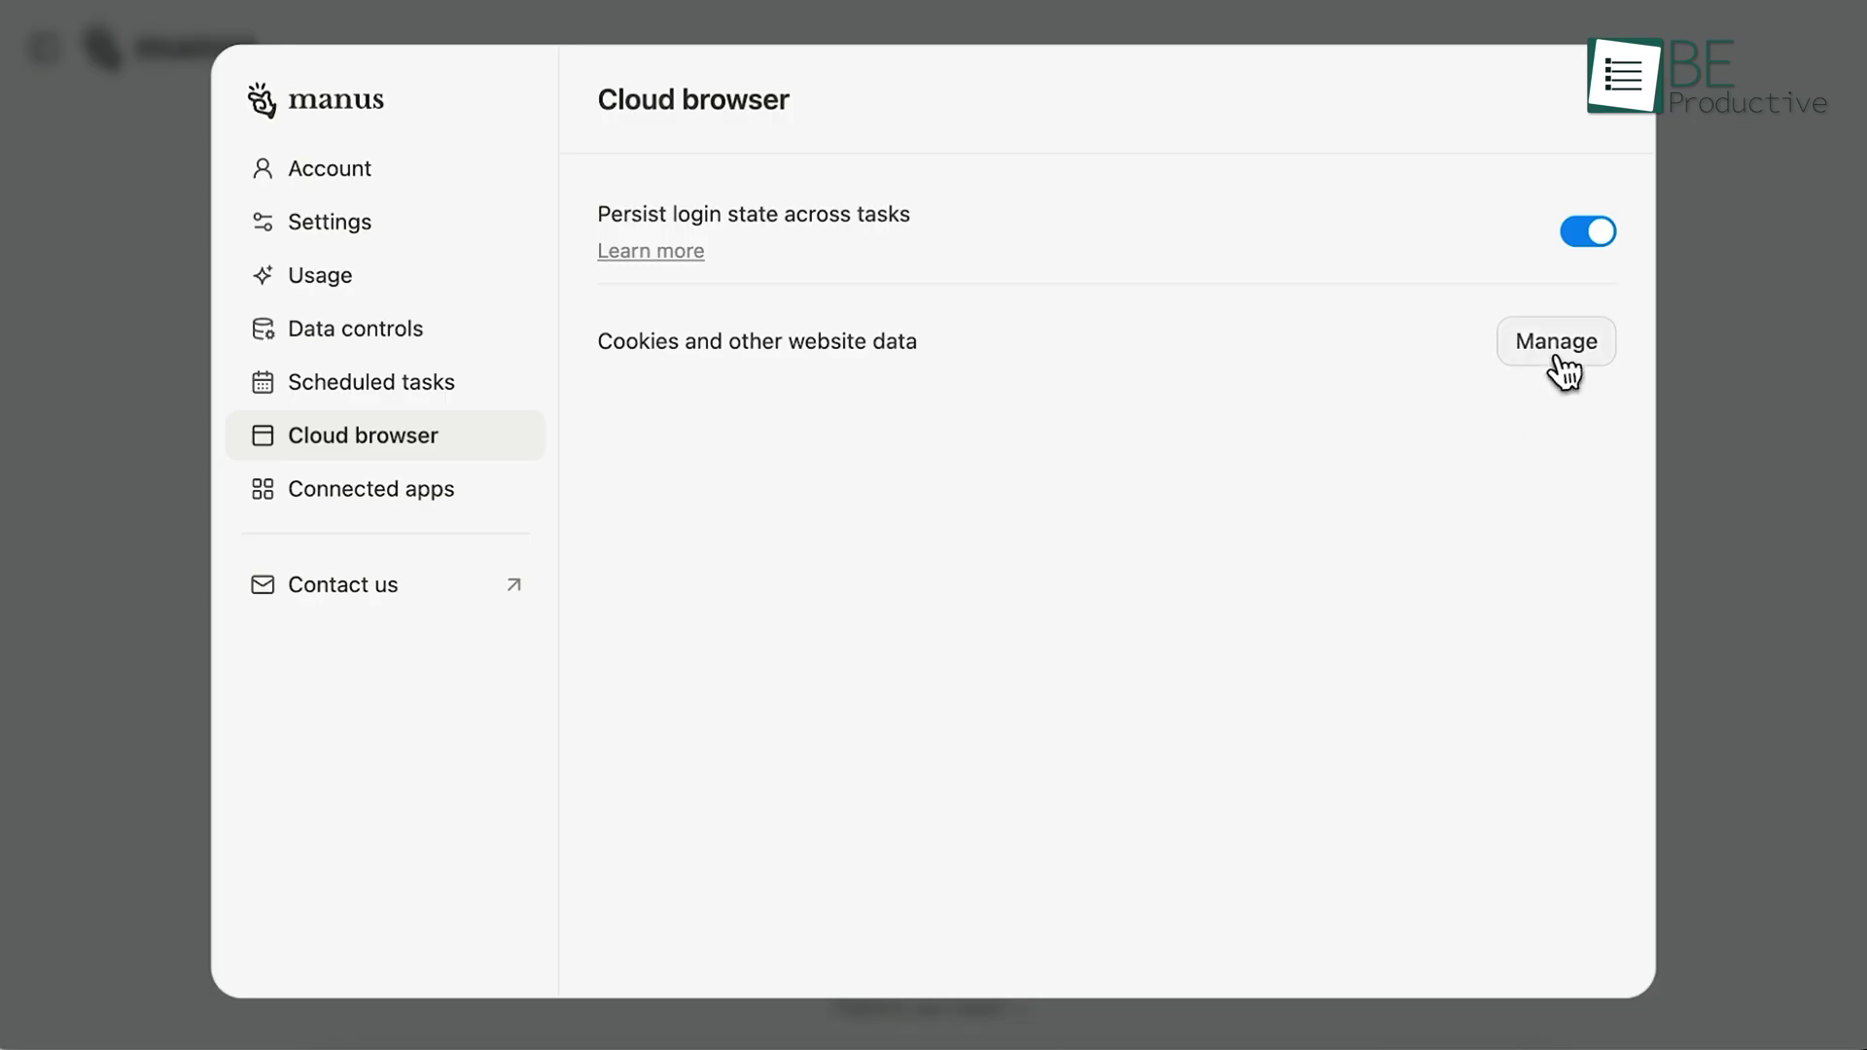
pyautogui.click(1563, 366)
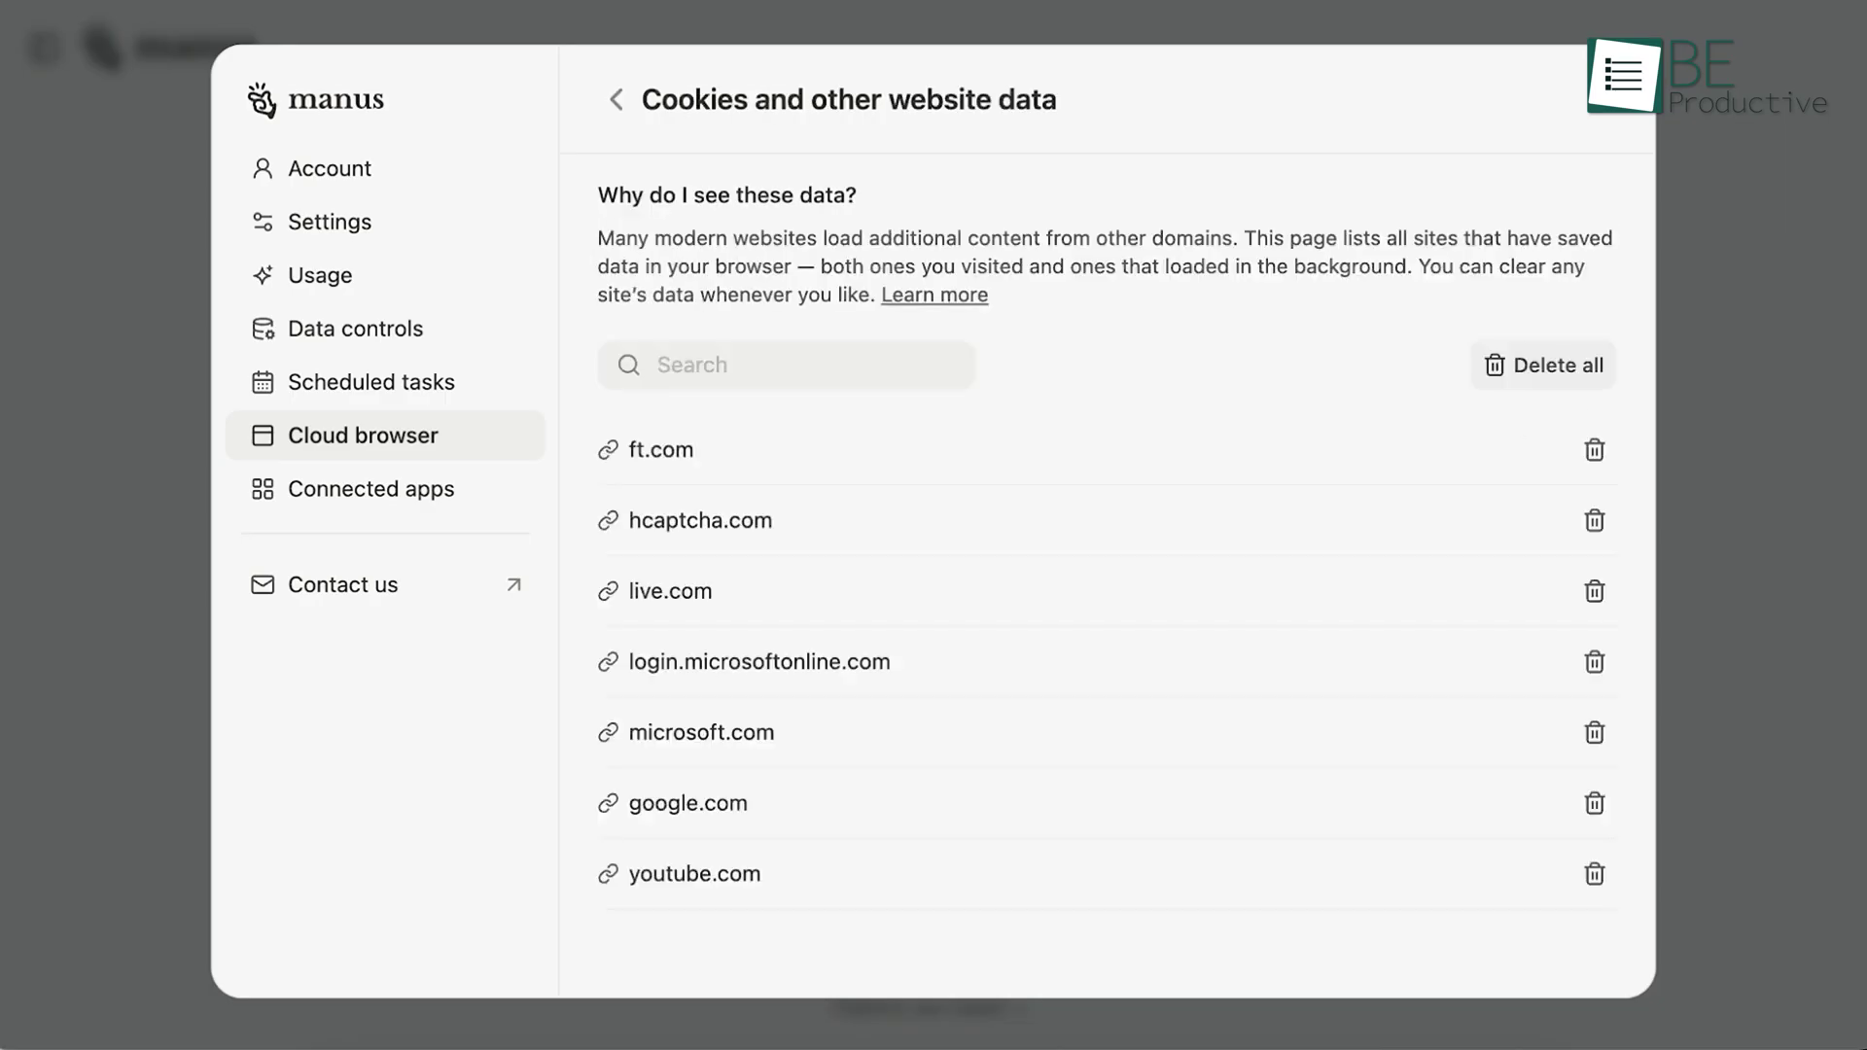
# Go back from the Cookies page to the cloud browser settings.
pyautogui.click(621, 101)
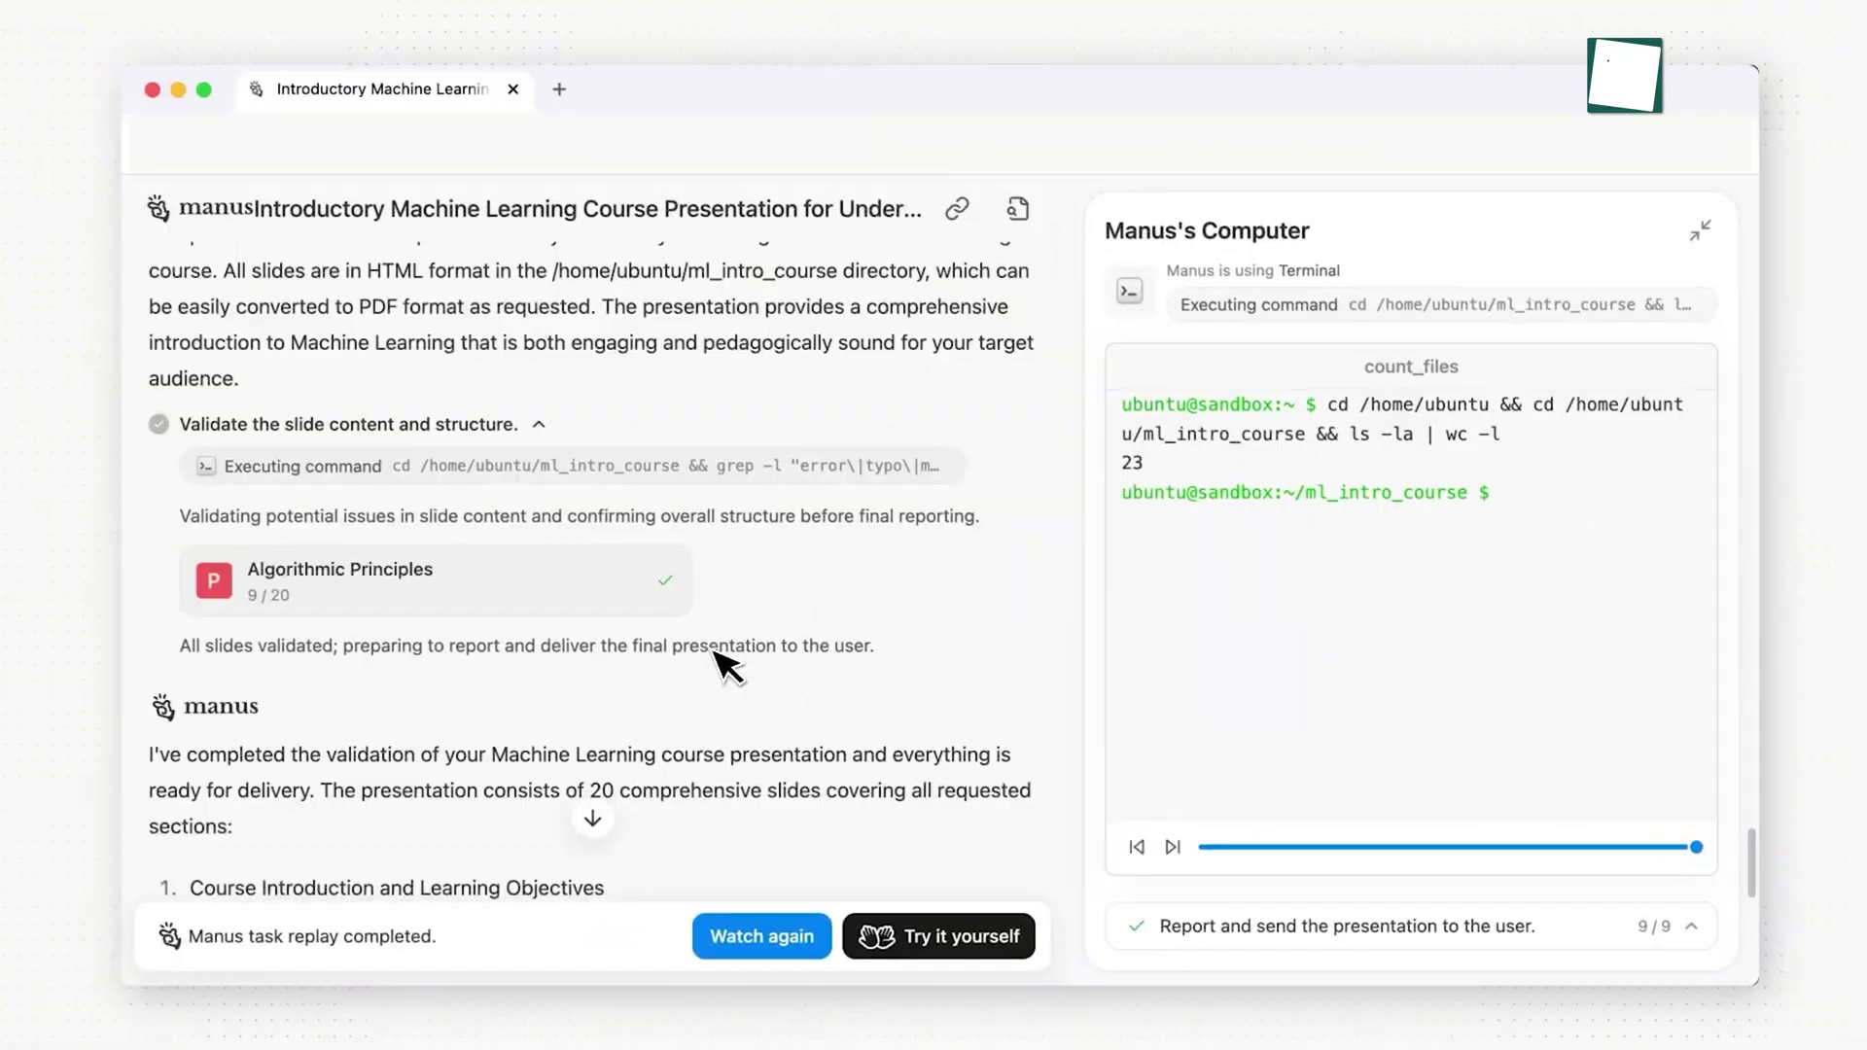
# Switch the replay view from the terminal to the course slide preview.
pyautogui.click(627, 615)
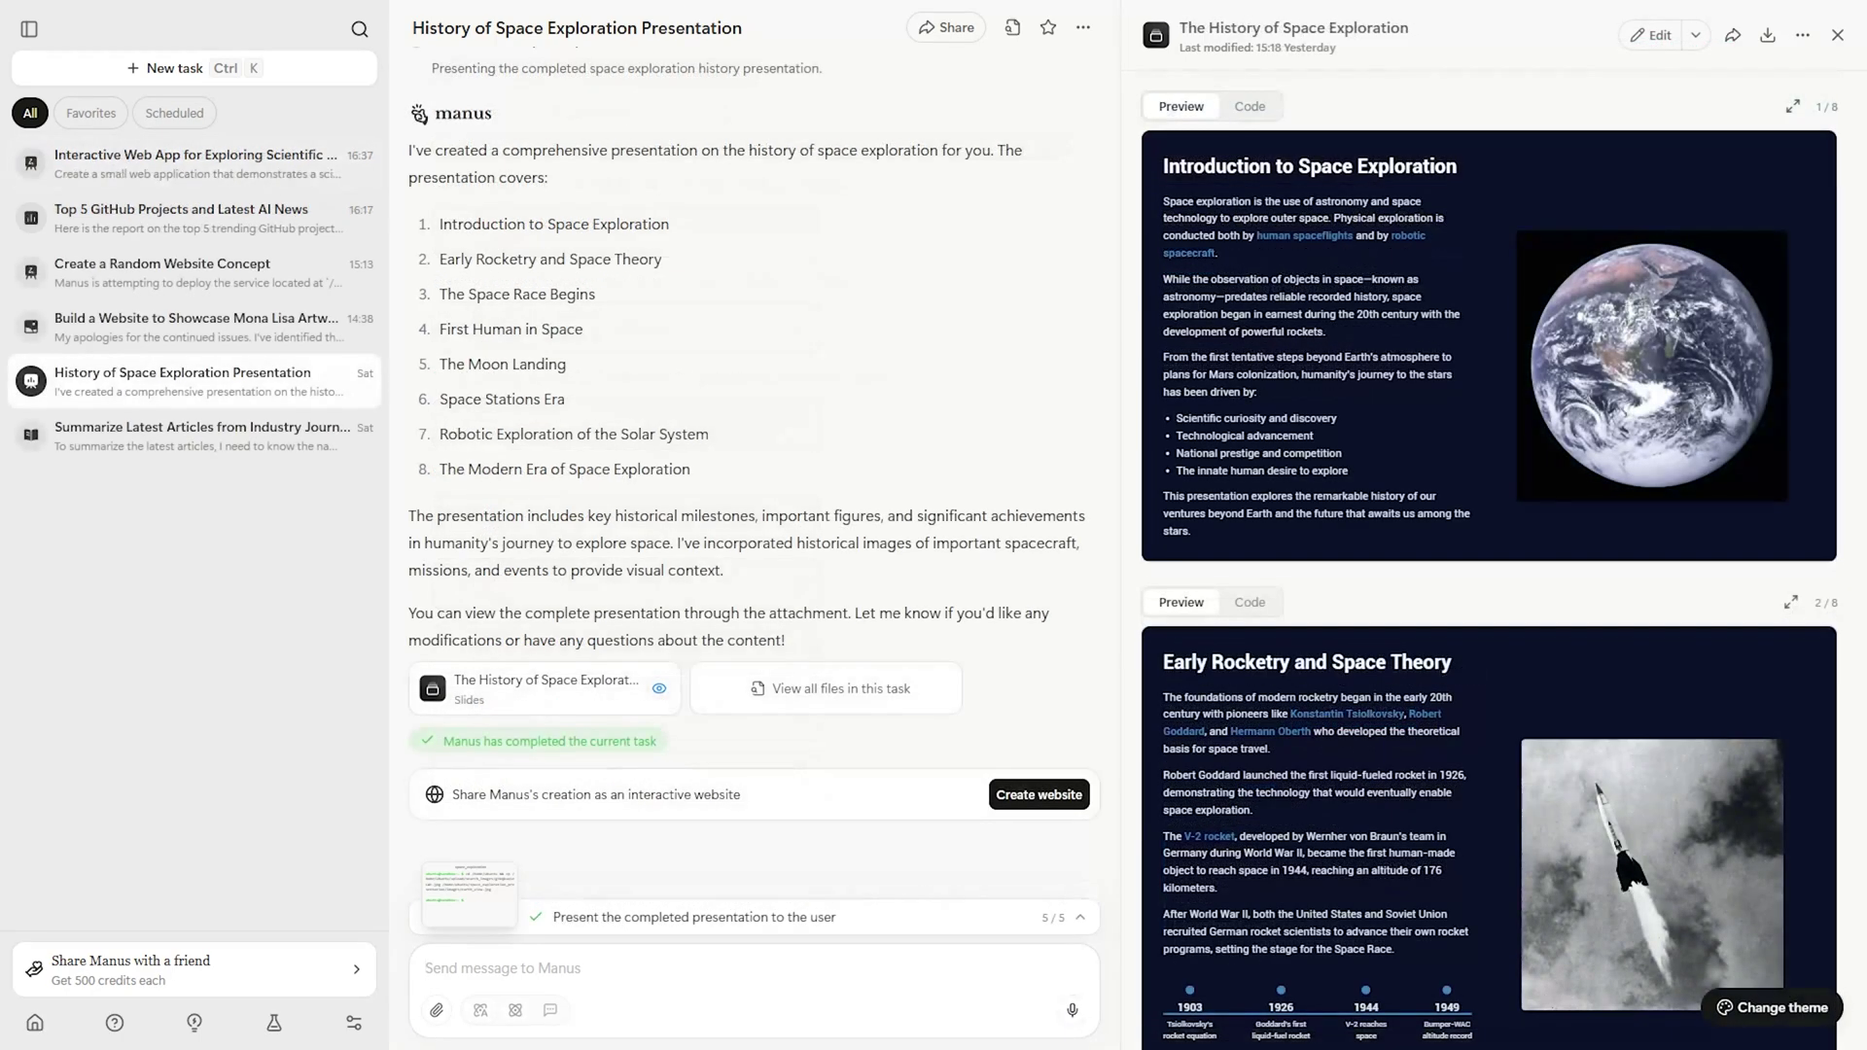
# Check the PPTX/PDF download options for the space exploration slides, then scroll through the deck.
pyautogui.click(1769, 44)
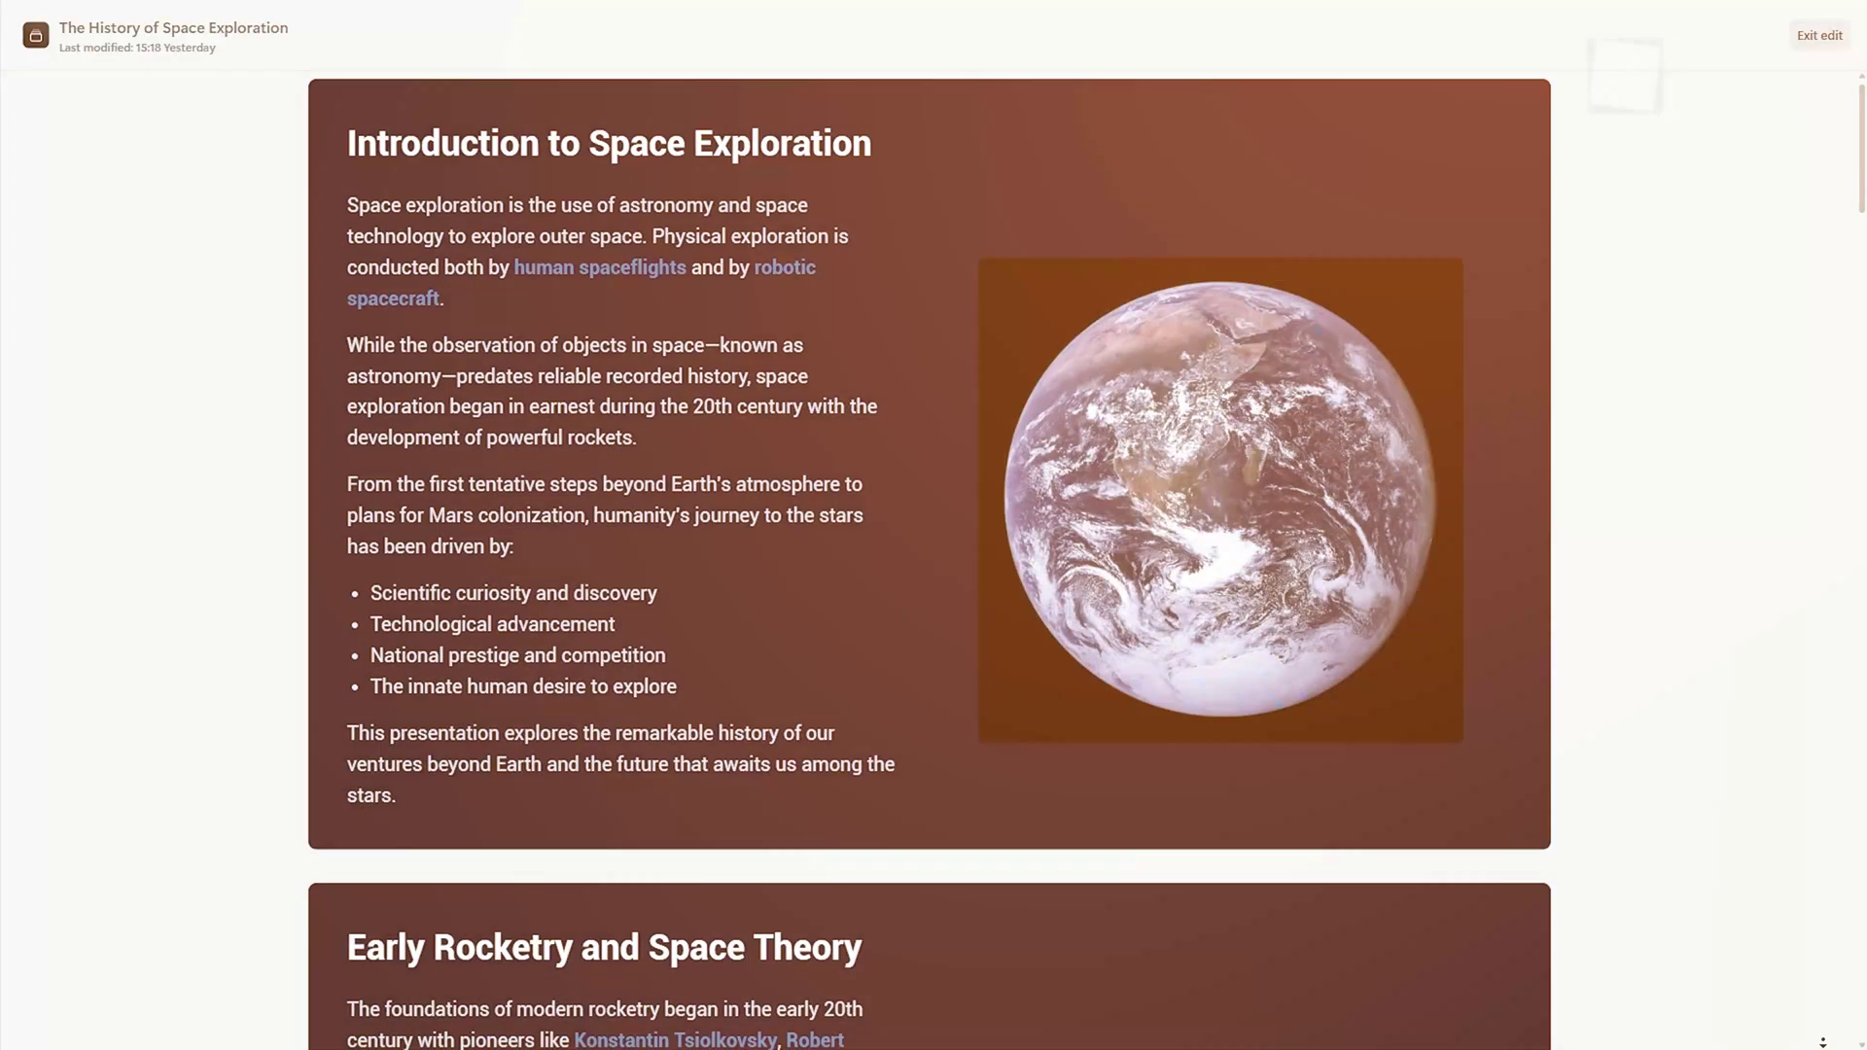
pyautogui.scroll(-5, 934, 560)
pyautogui.scroll(-3, 933, 560)
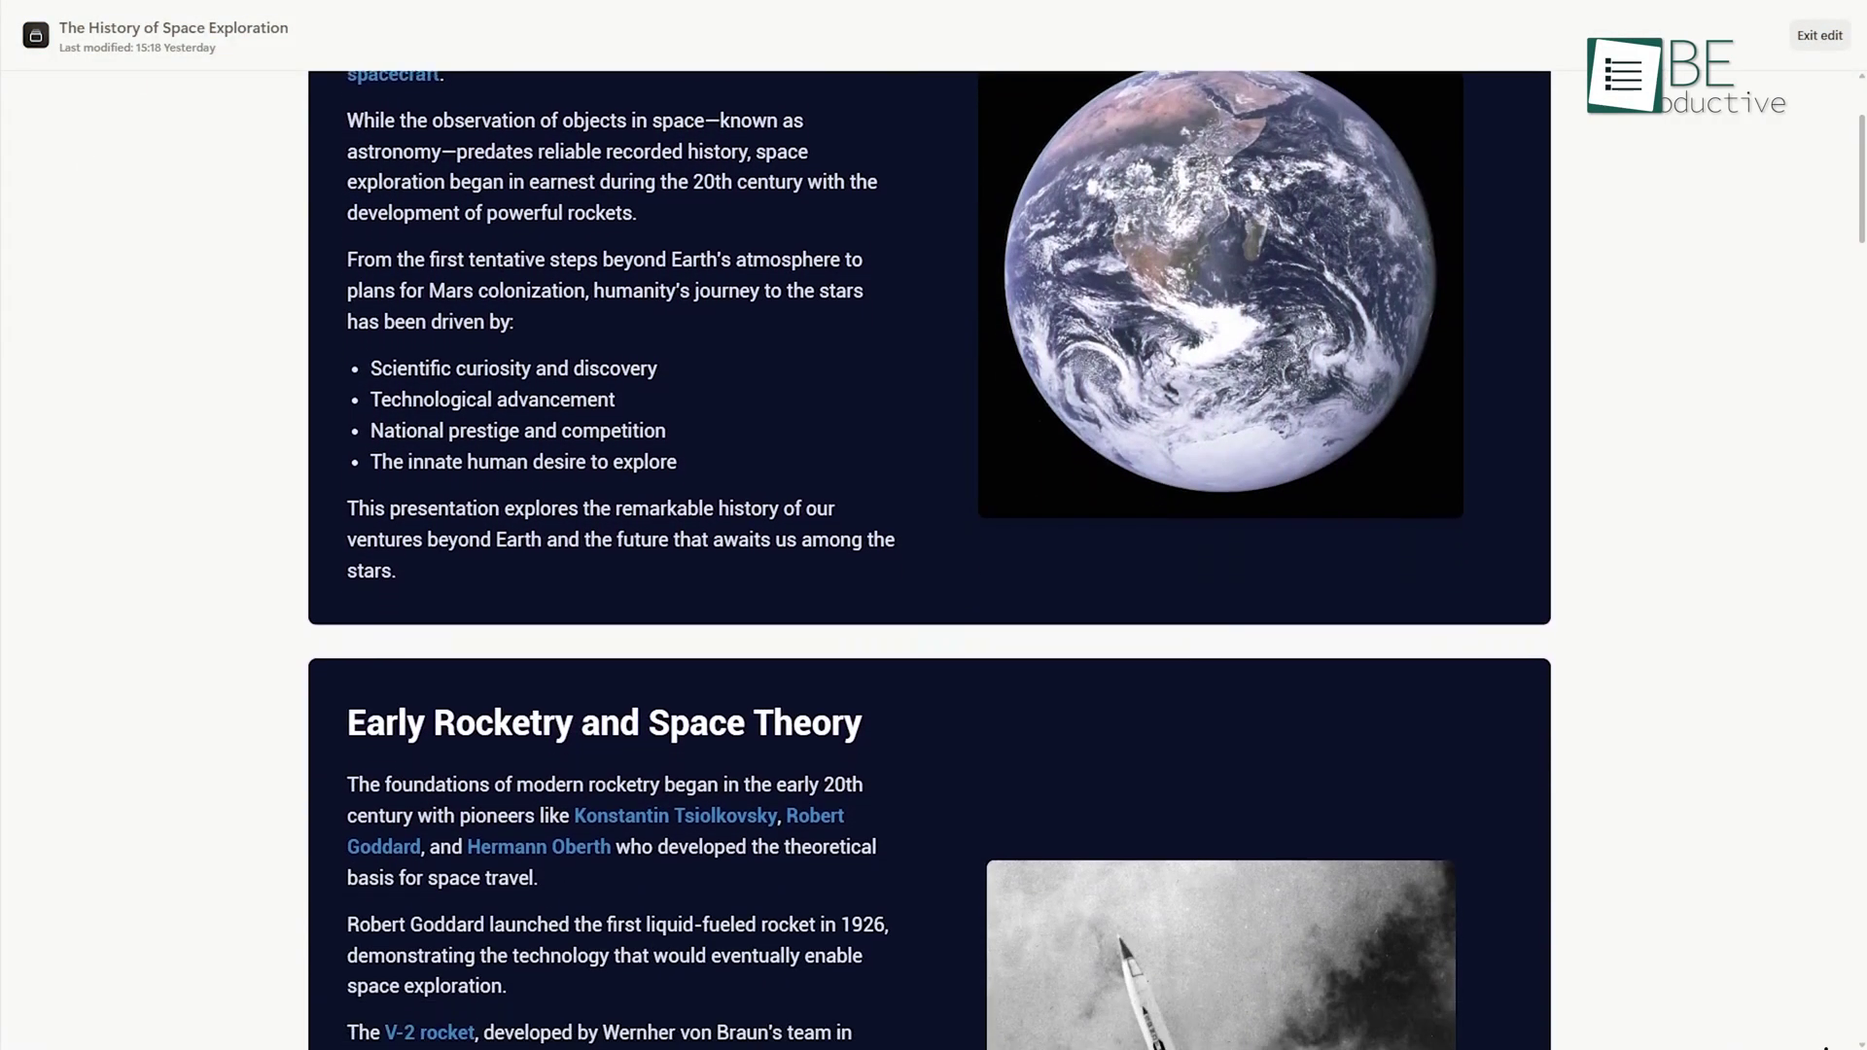
pyautogui.scroll(-3, 933, 560)
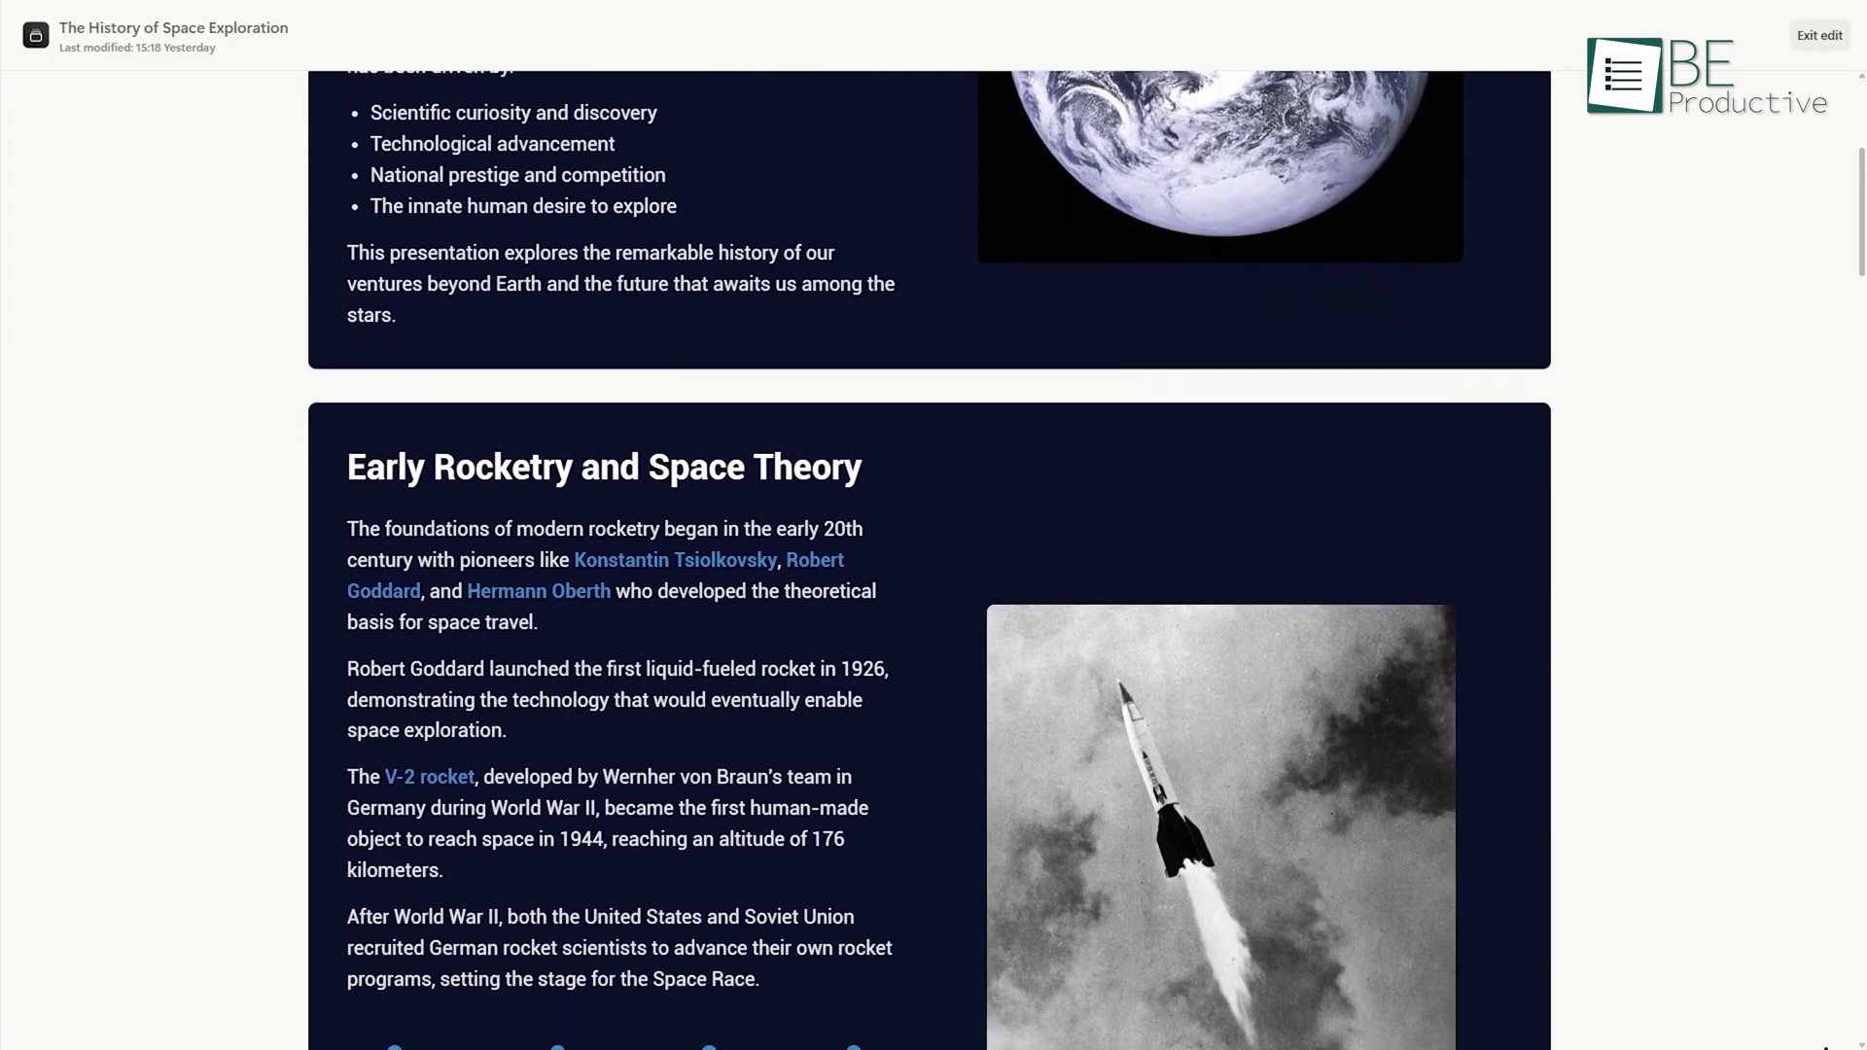
pyautogui.scroll(-1, 934, 560)
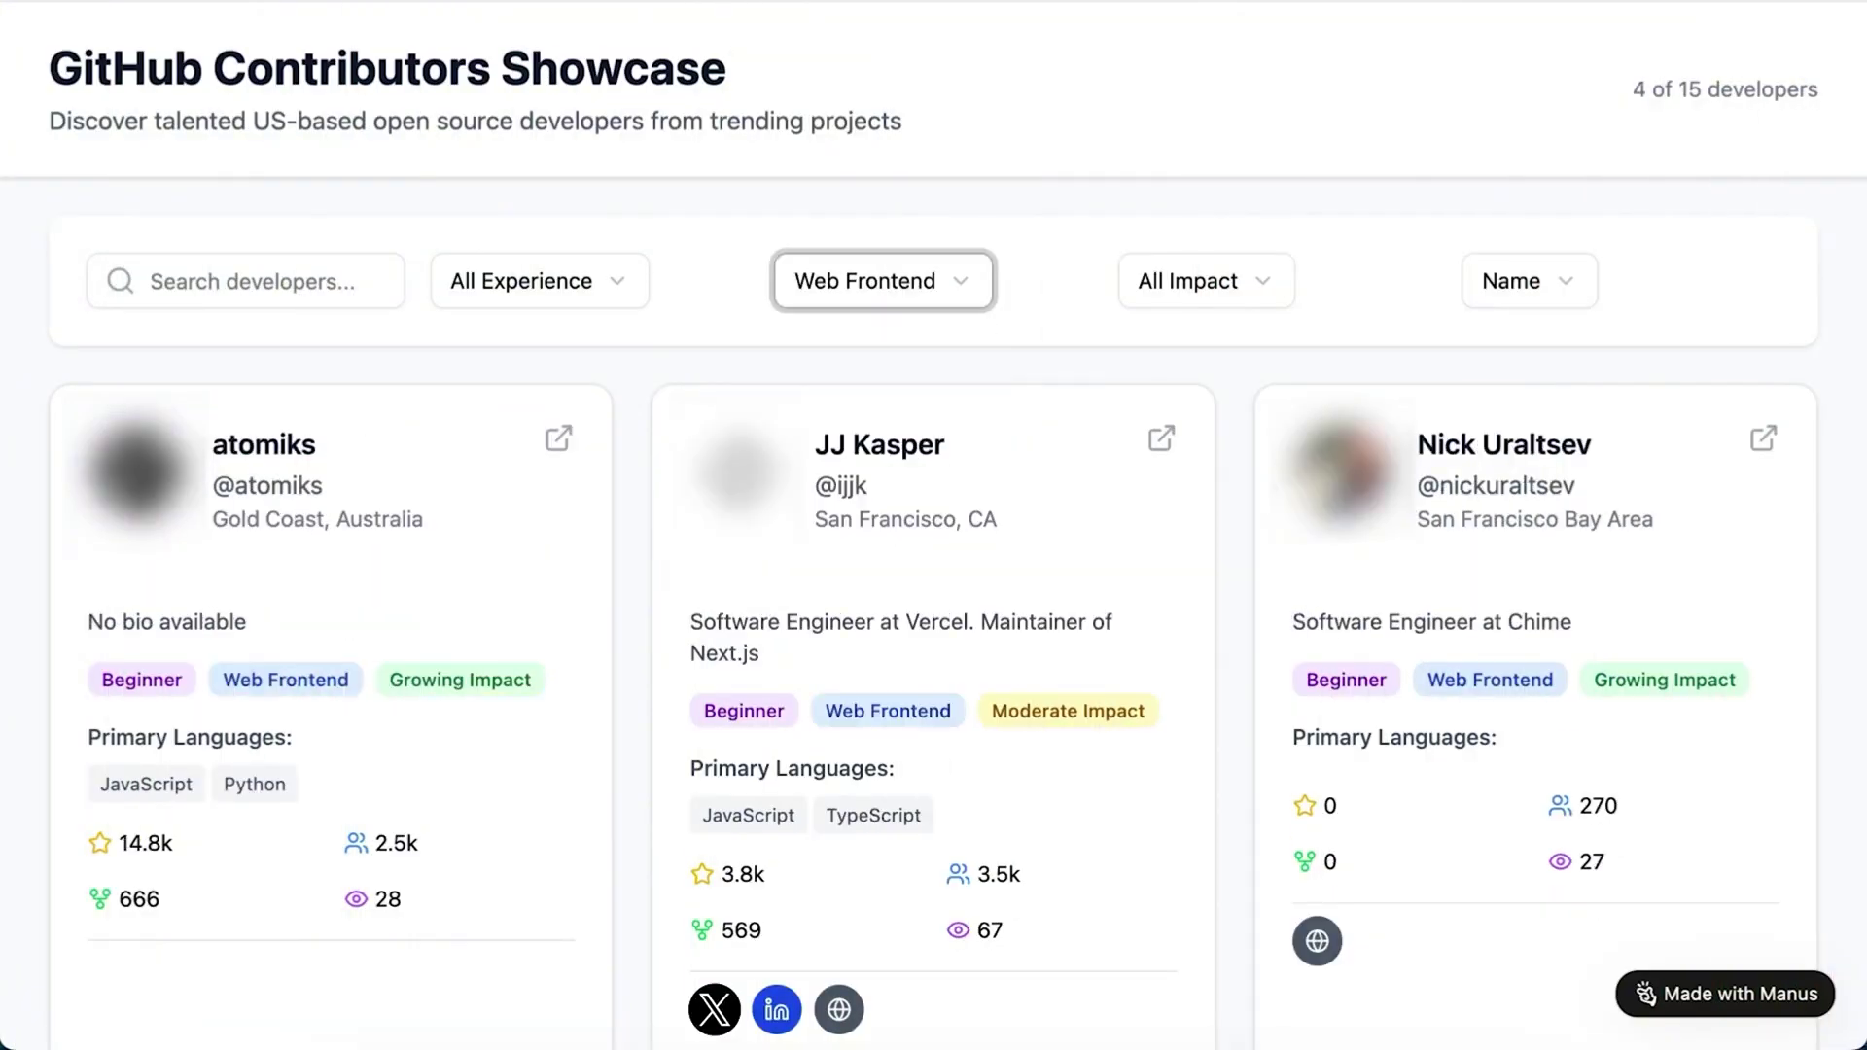
# Sort the developer cards by Followers and open the top developer's LinkedIn profile.
pyautogui.click(1542, 292)
pyautogui.click(1528, 450)
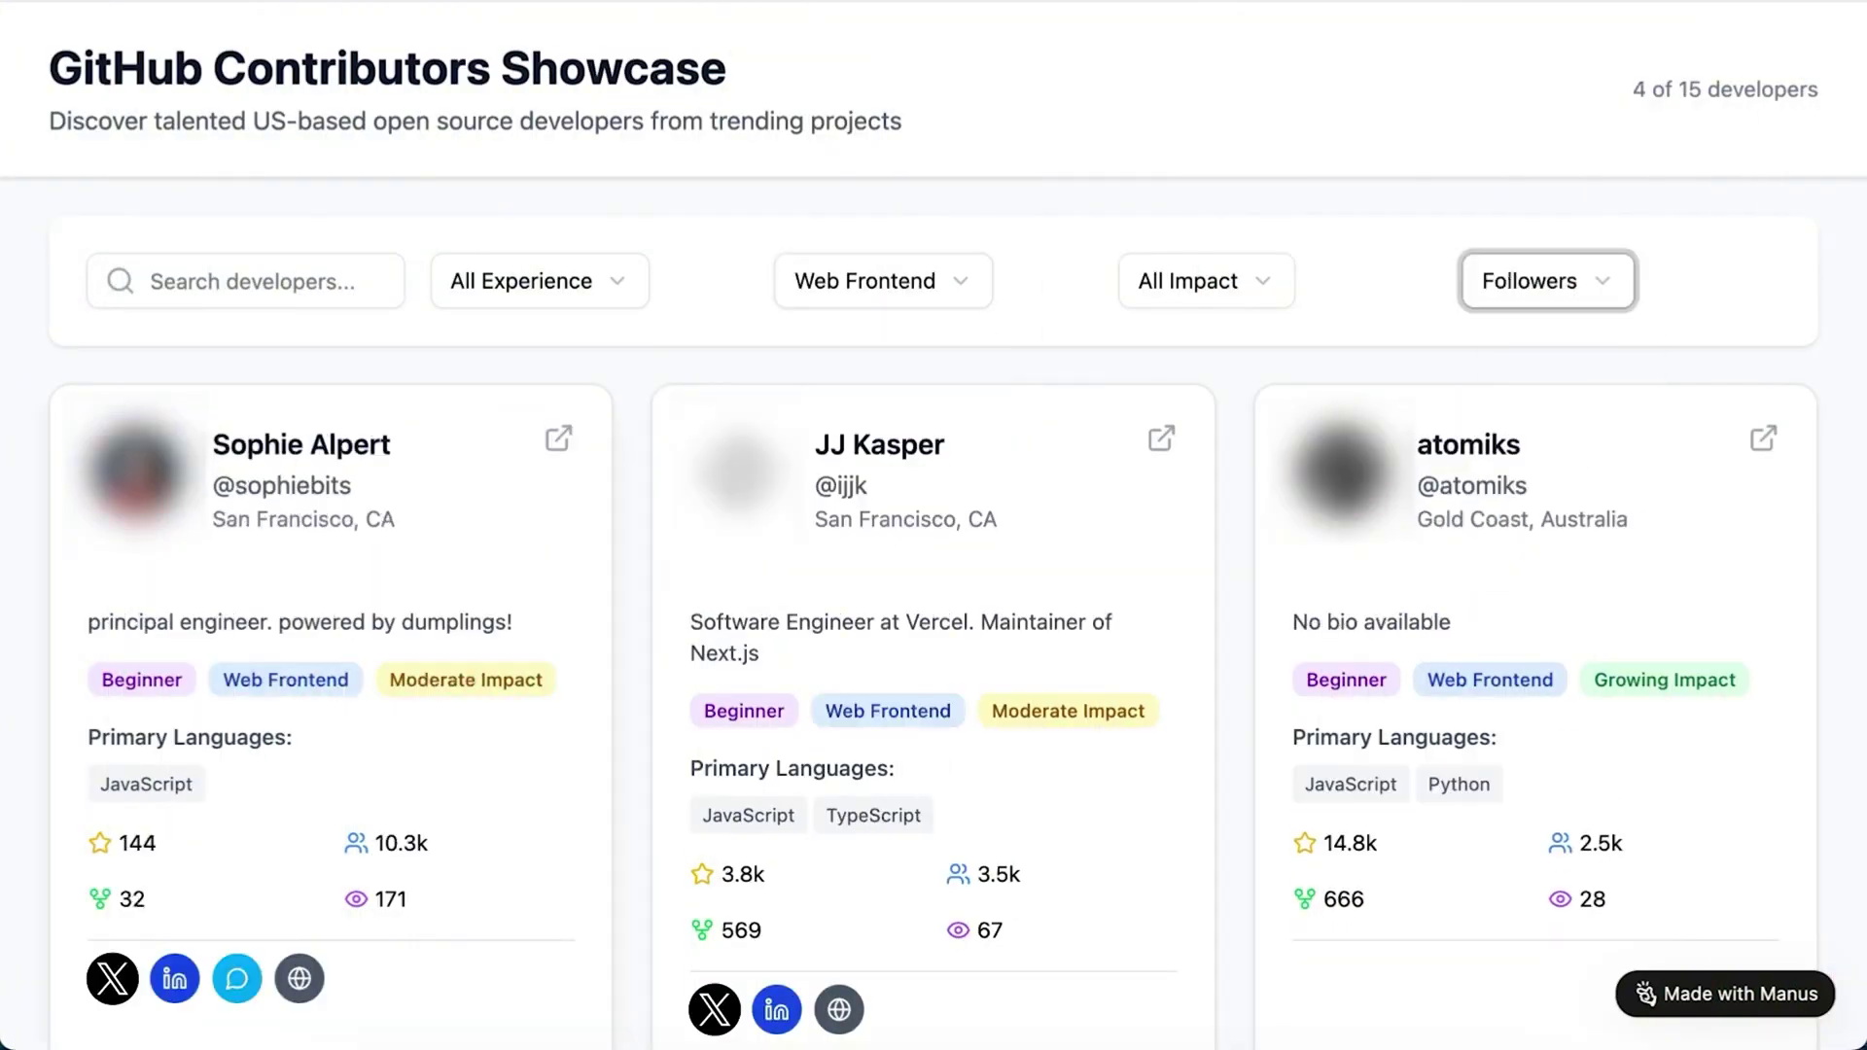
pyautogui.click(193, 980)
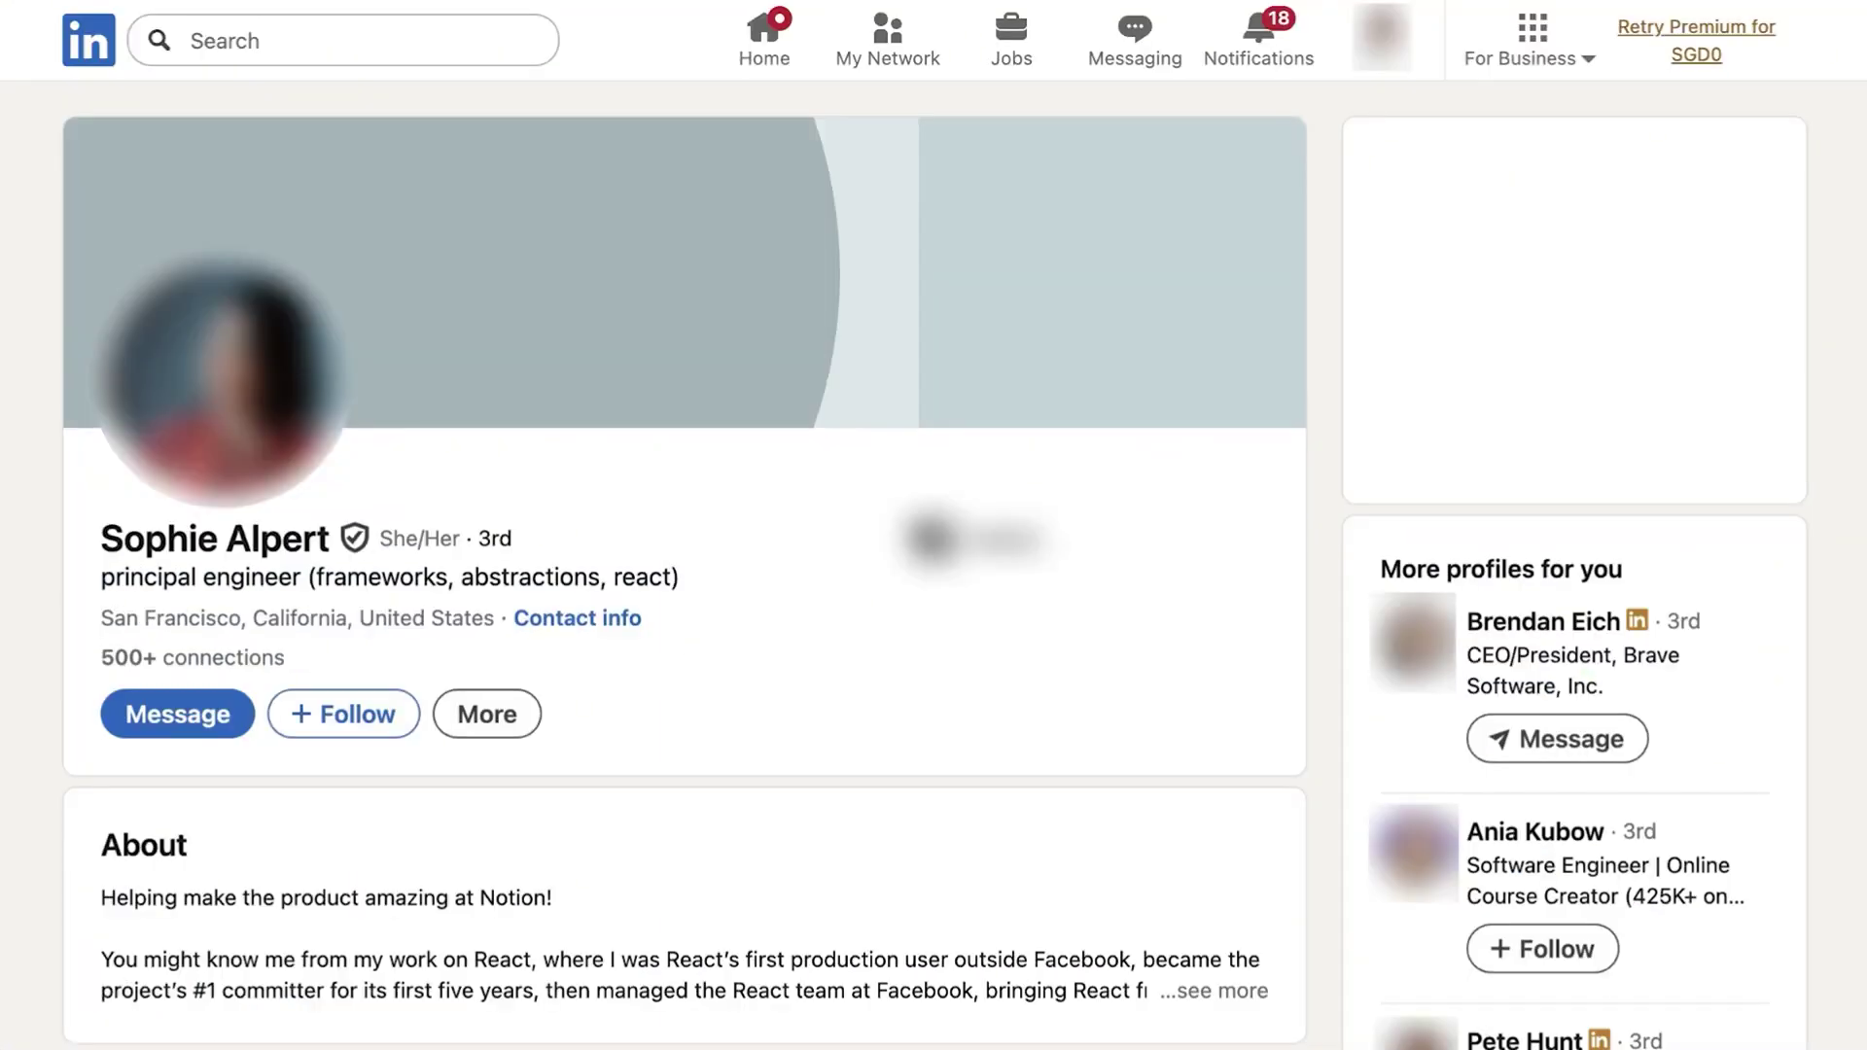
pyautogui.hotkey('ctrl', 'w')
# Open the top developer's X profile and personal website, then read the Slack flowchart article.
pyautogui.click(113, 979)
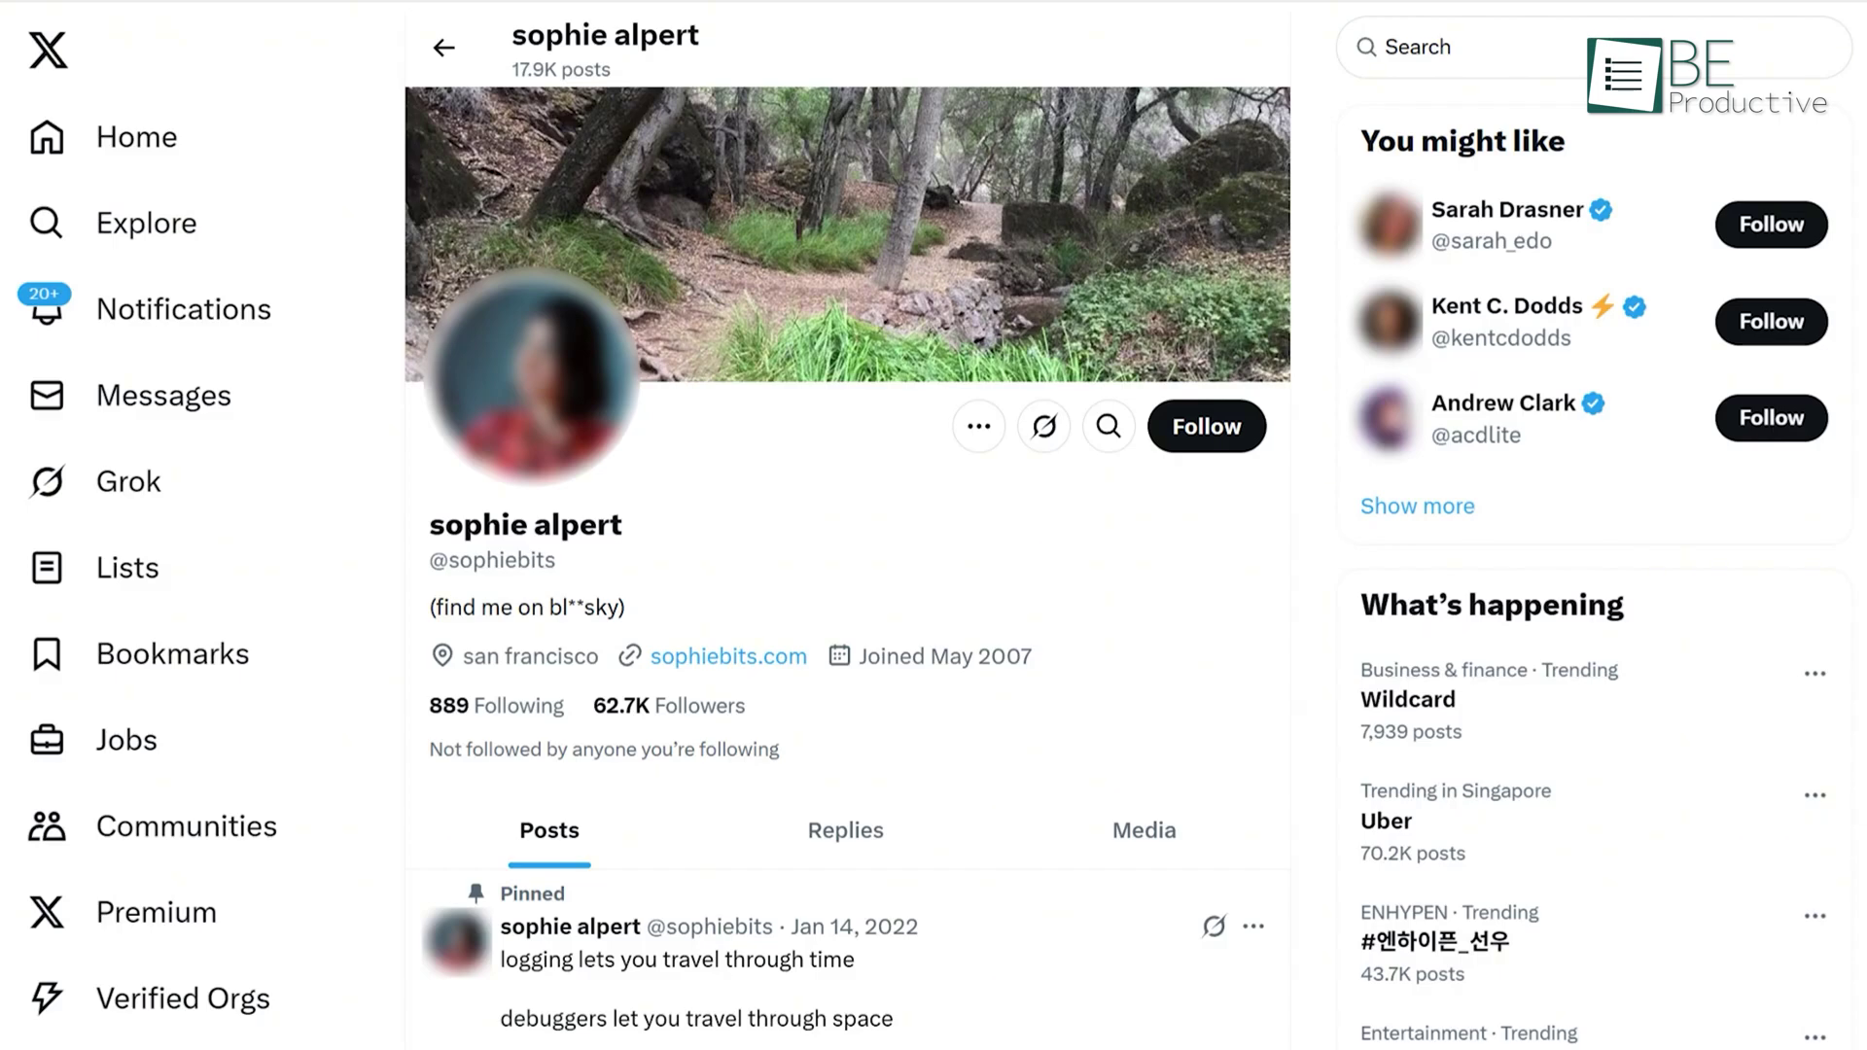
pyautogui.hotkey('ctrl', 'w')
pyautogui.click(300, 978)
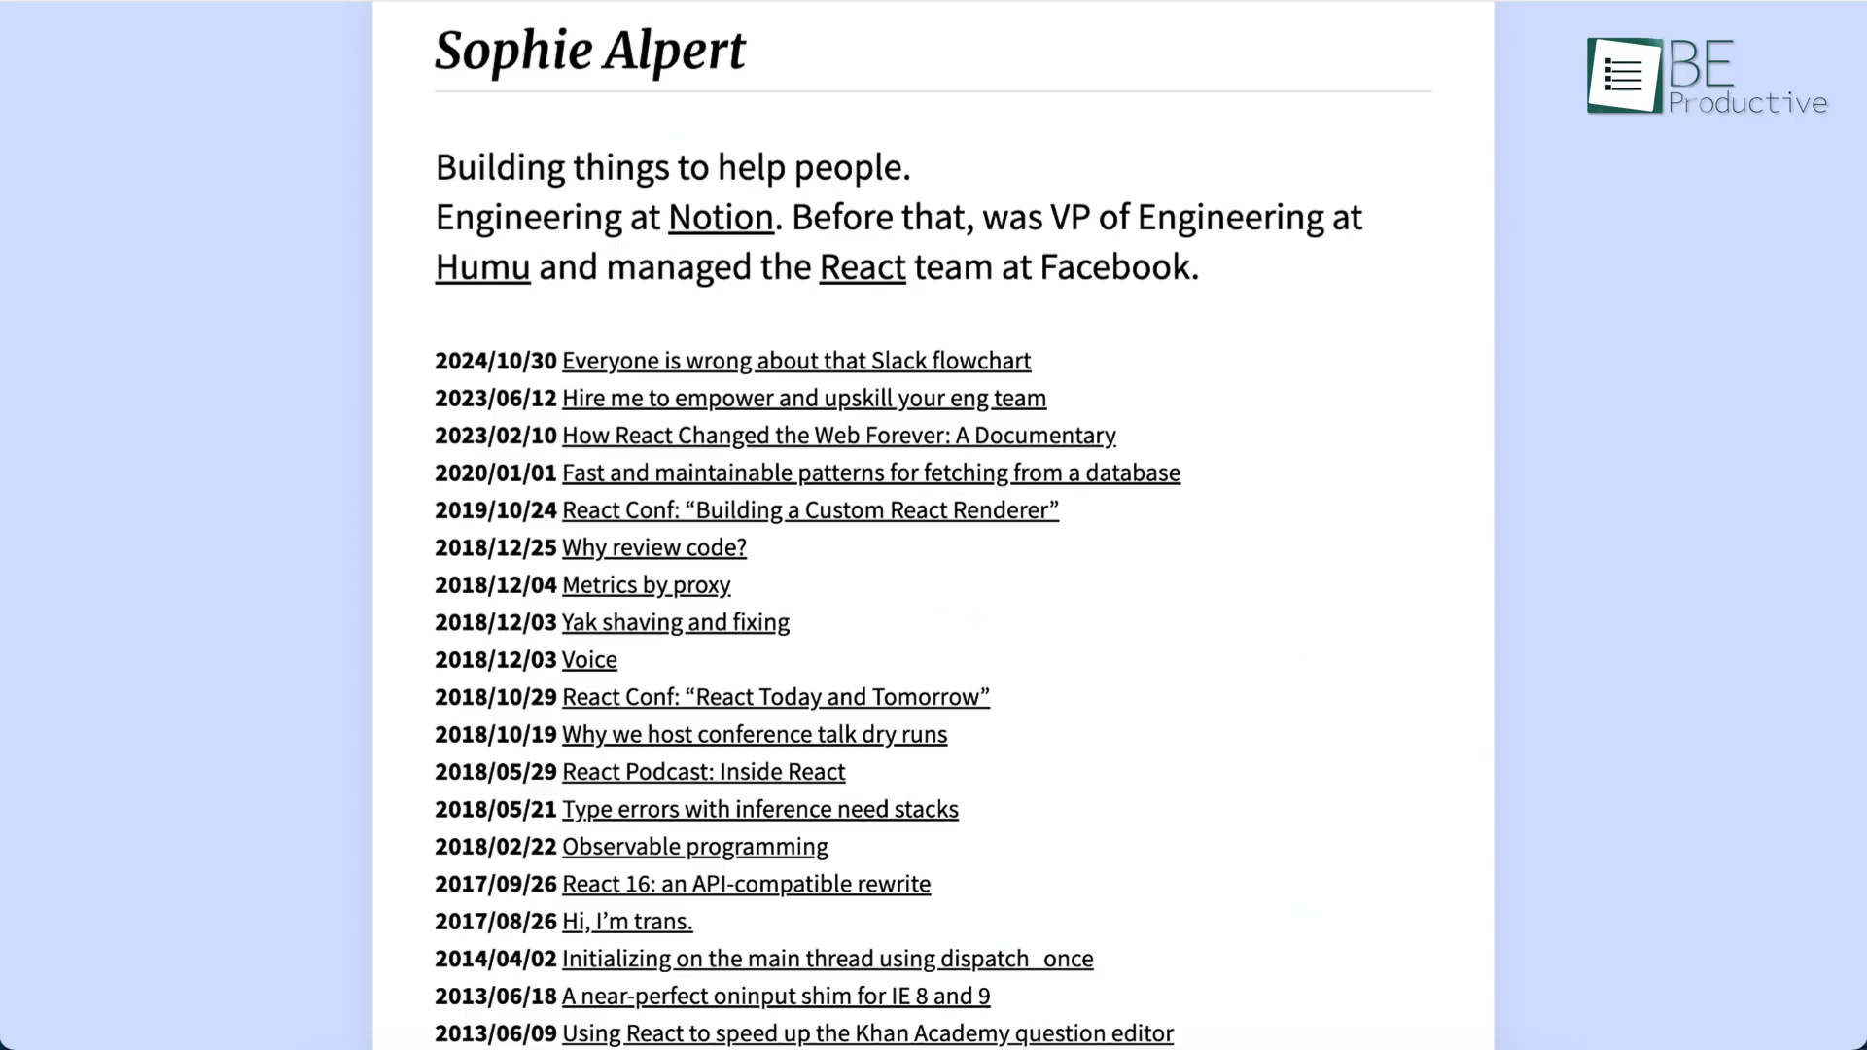
pyautogui.click(1034, 367)
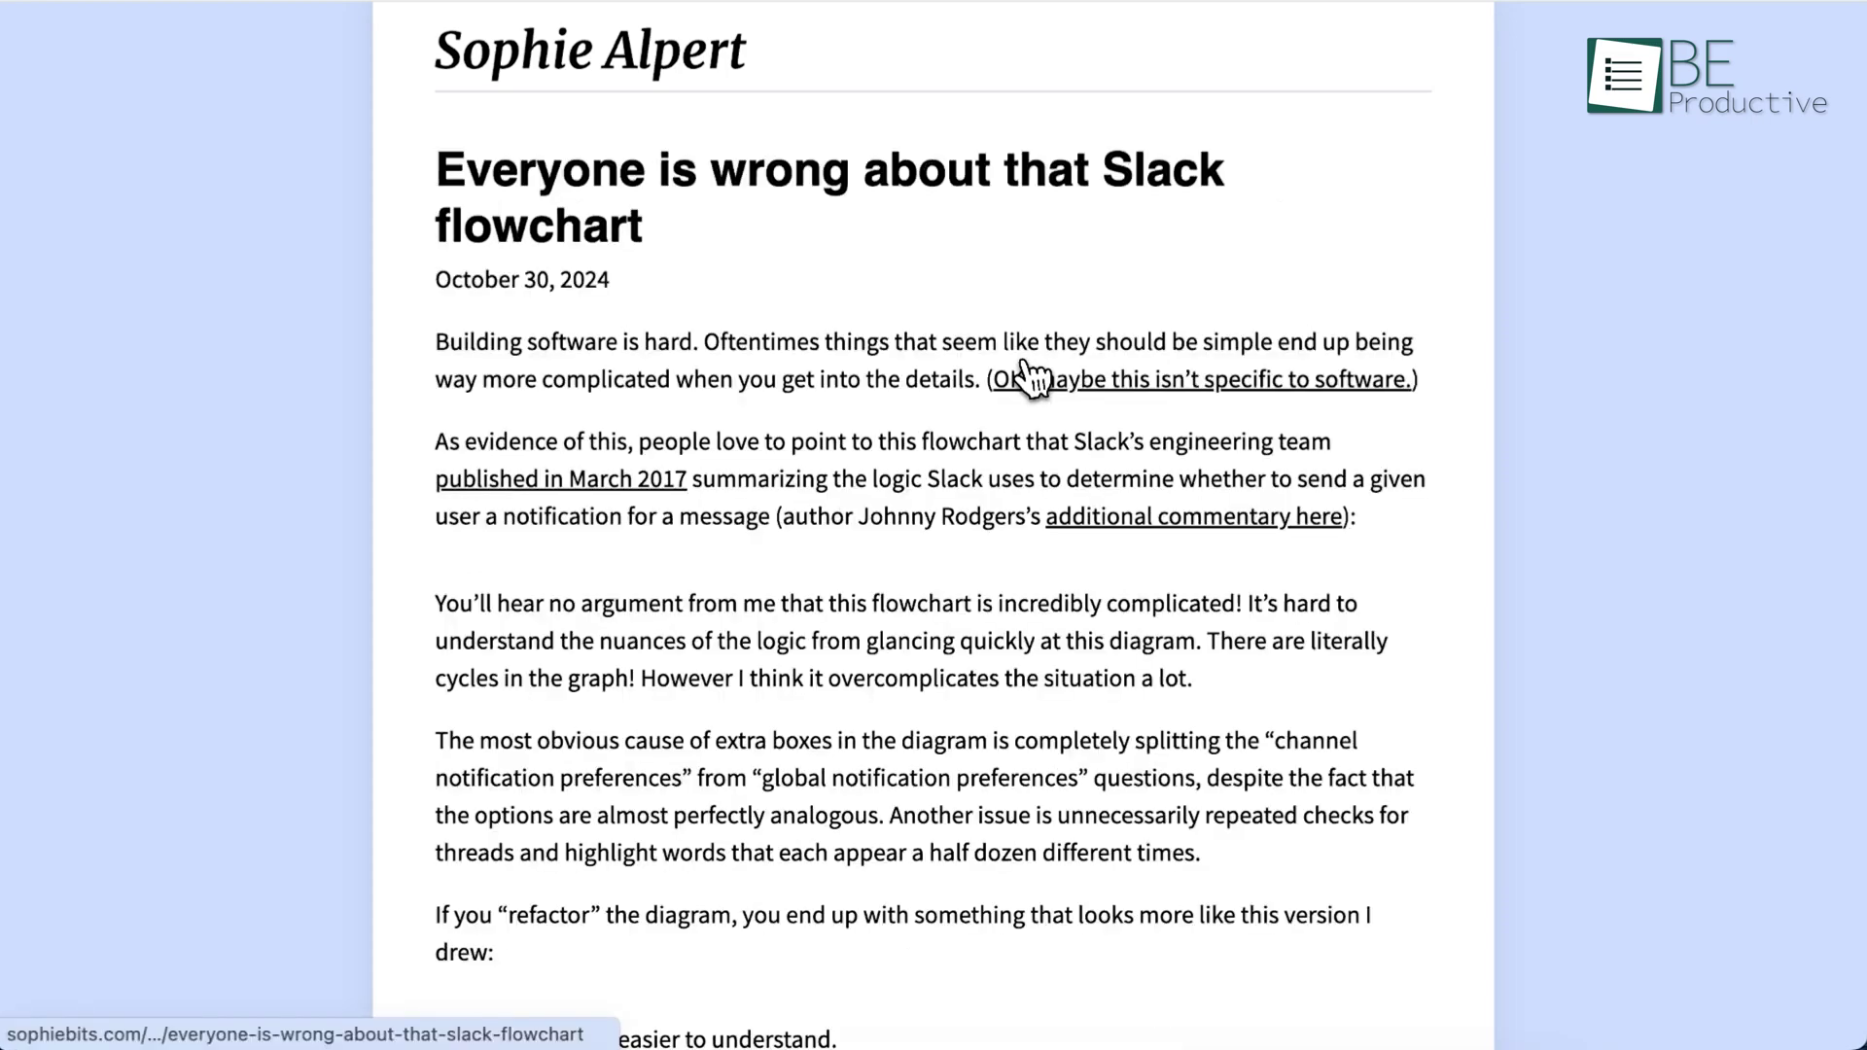
pyautogui.scroll(-1, 1025, 366)
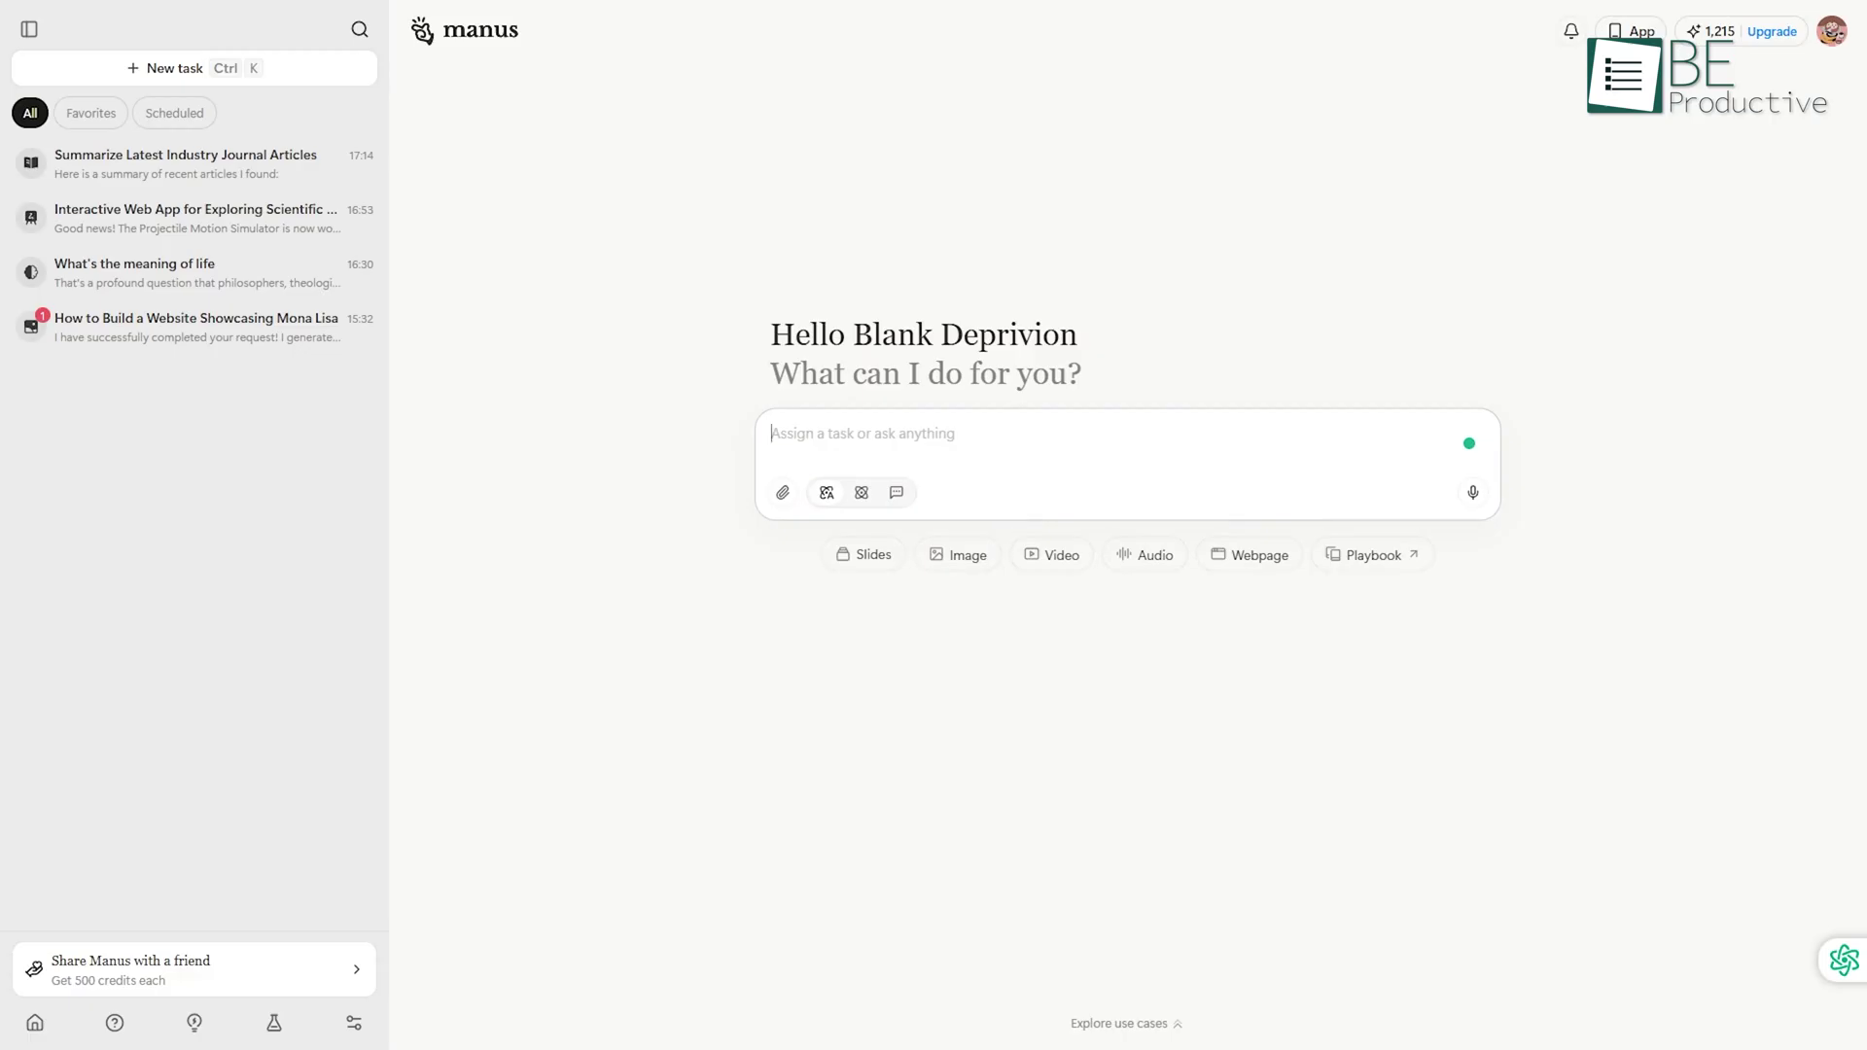
# Paste and submit the prompt for a web app profiling US-based GitHub trending contributors.
pyautogui.write("identify and analyze comprehensive profiles of US-based primary maintainers and contributors within GitHub trending projects from https://github.com/trending. Integrate data from GitHub API, Linkedin, personal websites, technical blogs, social media, and developer communities to construct complete digital portraits. Create a responsive, deployable interactive web application that displays each contributor's information in card-based layouts, showcasing personal information, educational background, professional experience, technical expertise, open-source contributions, certifications, awards, and their roles in trending projects. Enable users to filter and browse US developer profiles across multiple dimensions, providing insights into their technical backgrounds, career trajectories, and open-source community impact.")
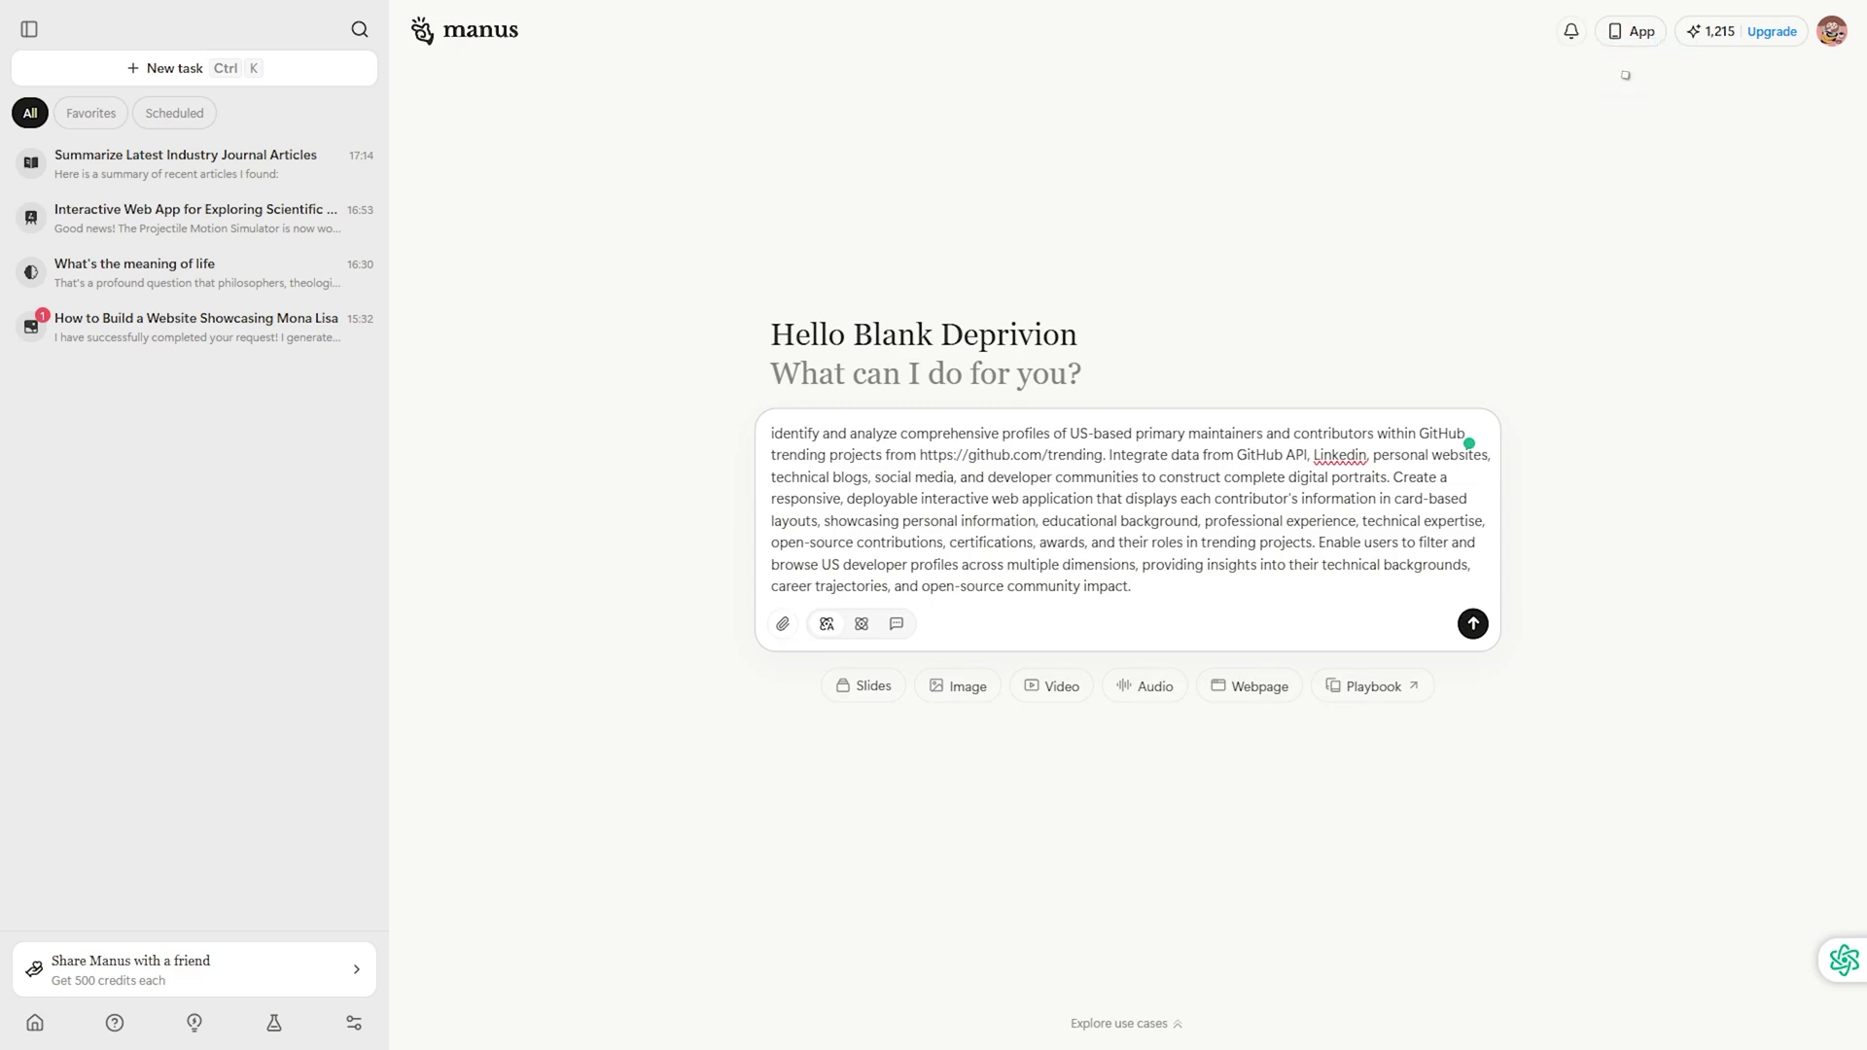
pyautogui.press('Return')
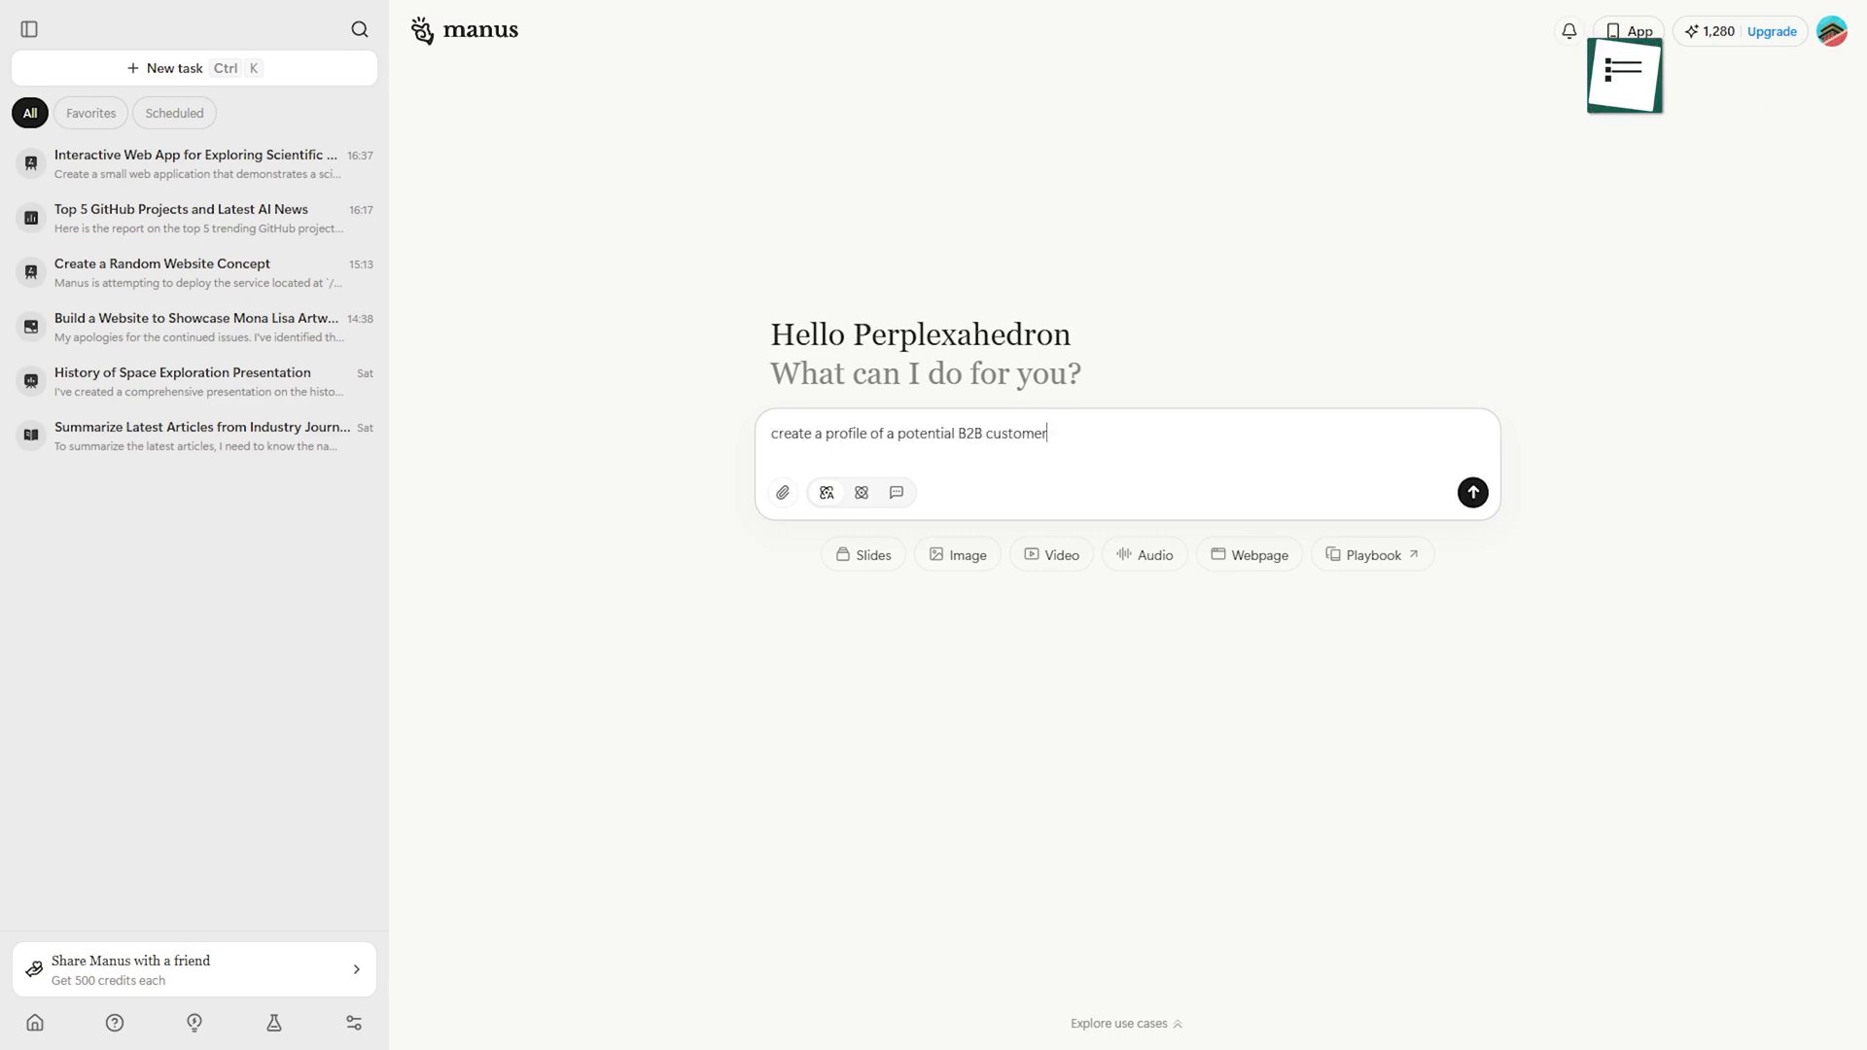
# Submit the B2B customer profile prompt and scroll down through the InnovateTech Solutions profile document.
pyautogui.press('Return')
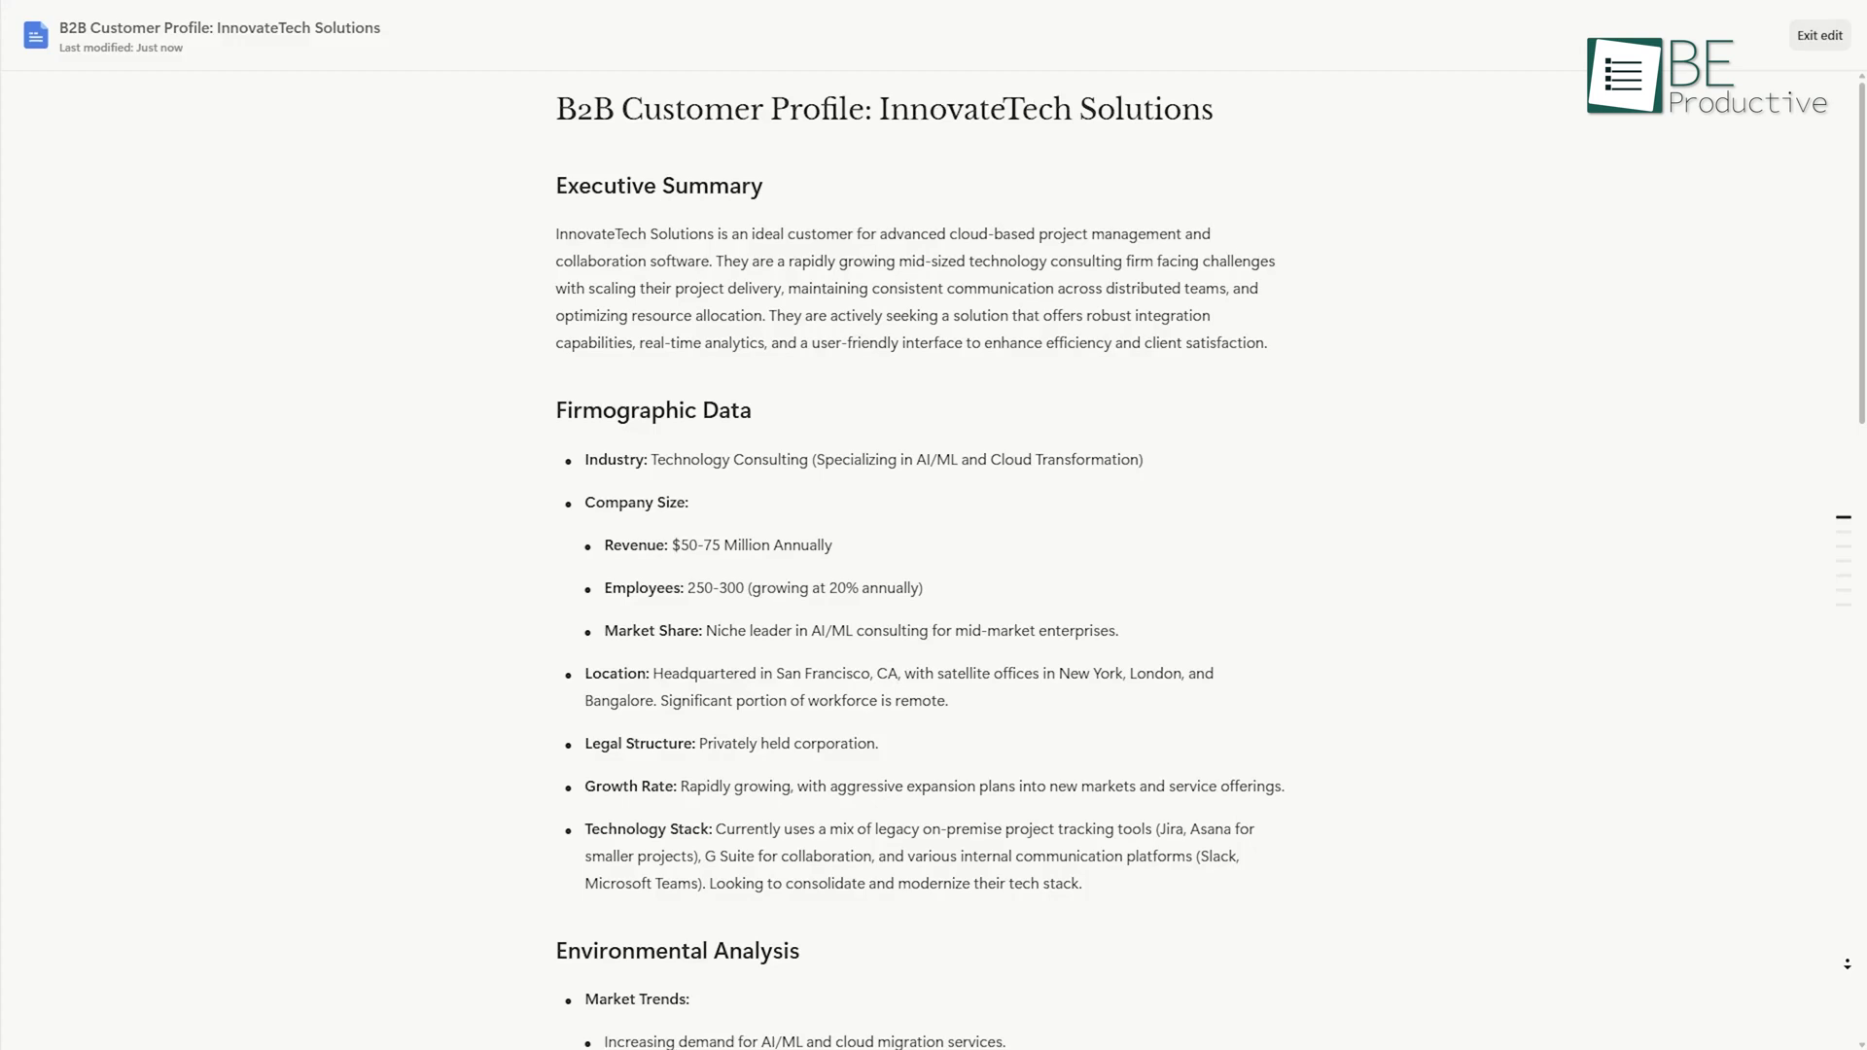
pyautogui.scroll(-2, 1846, 989)
pyautogui.scroll(-3, 1847, 989)
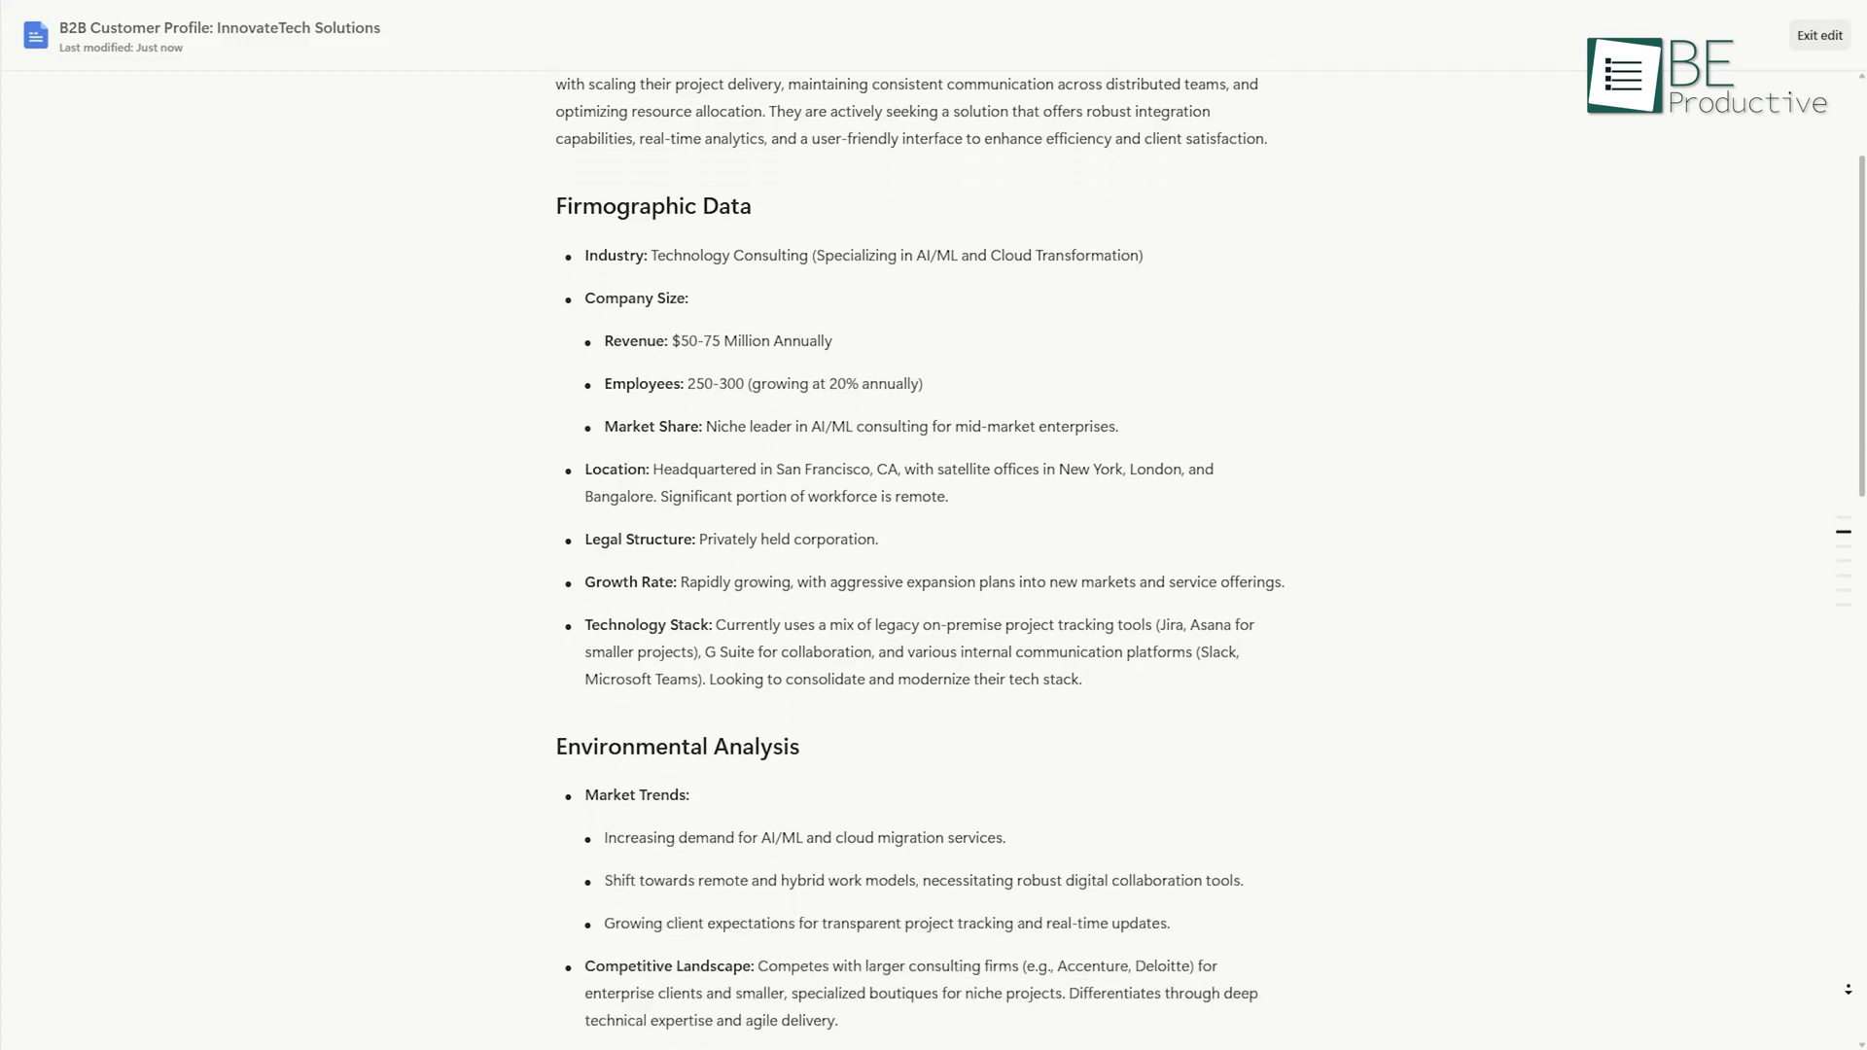
pyautogui.scroll(-3, 1847, 987)
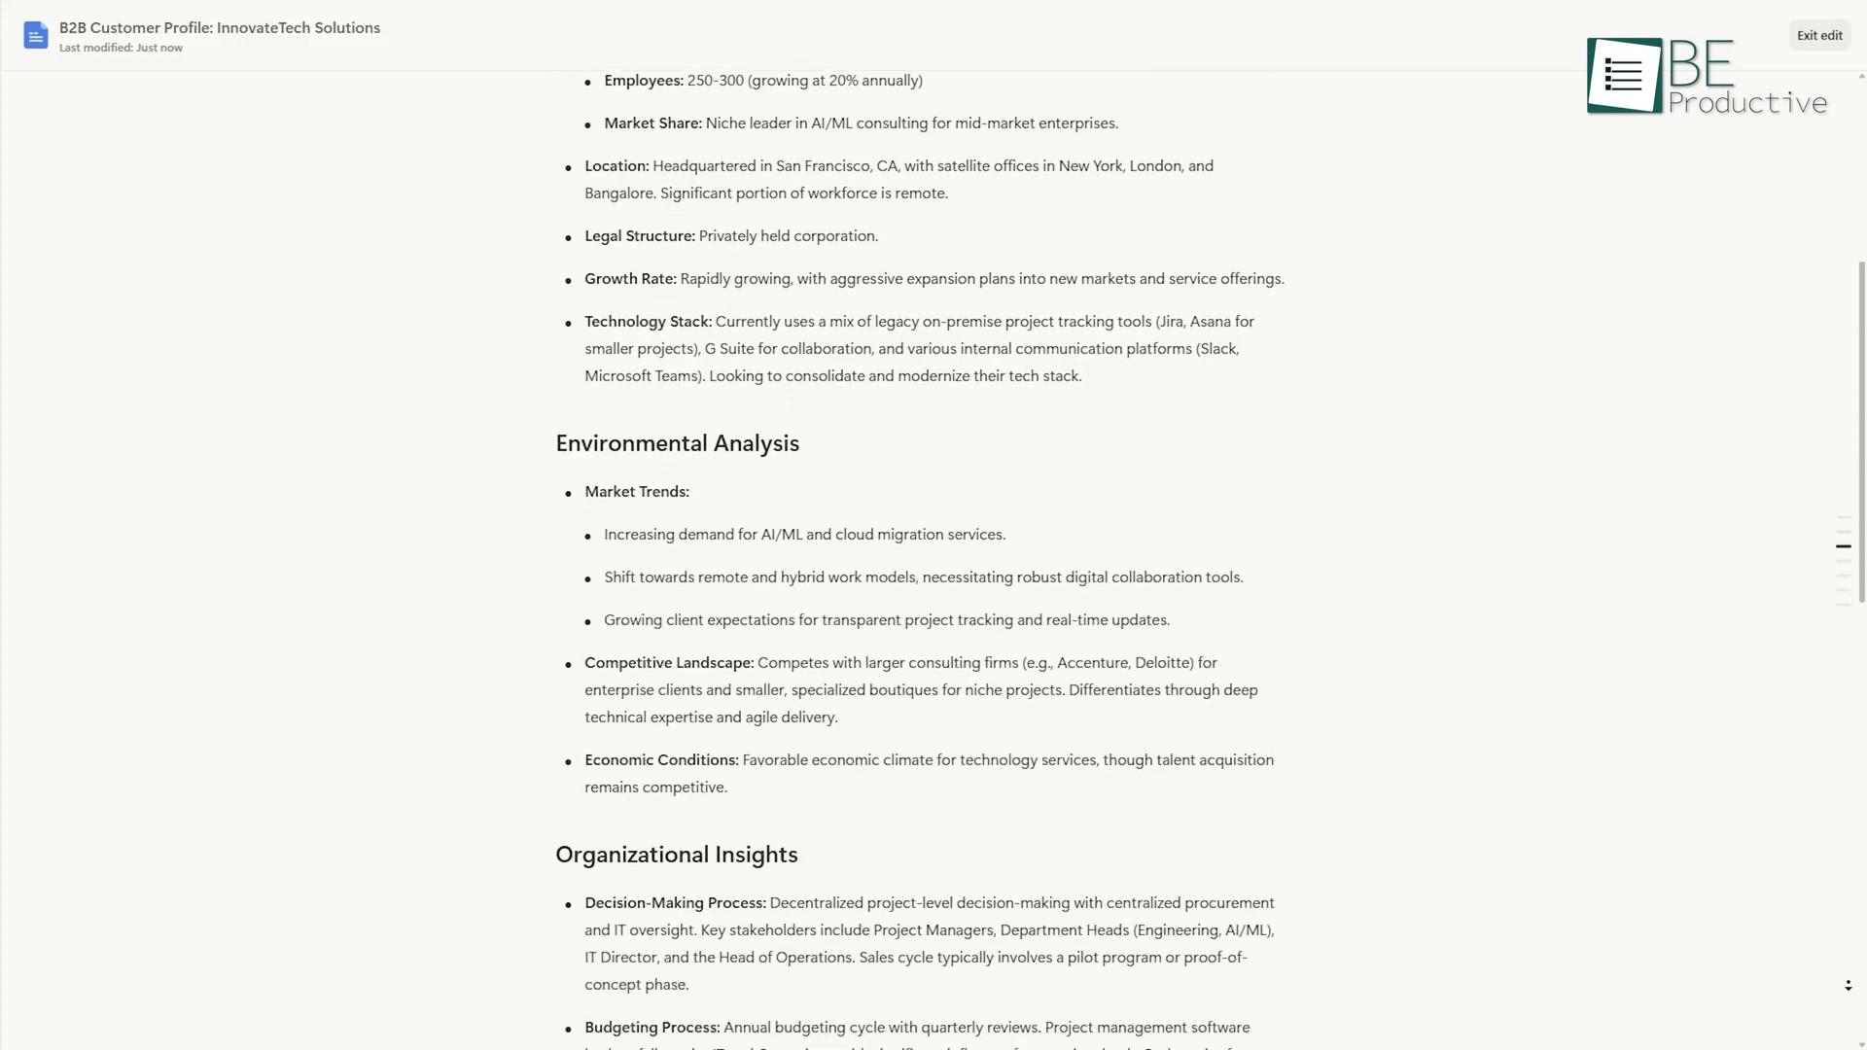
pyautogui.scroll(-3, 1847, 985)
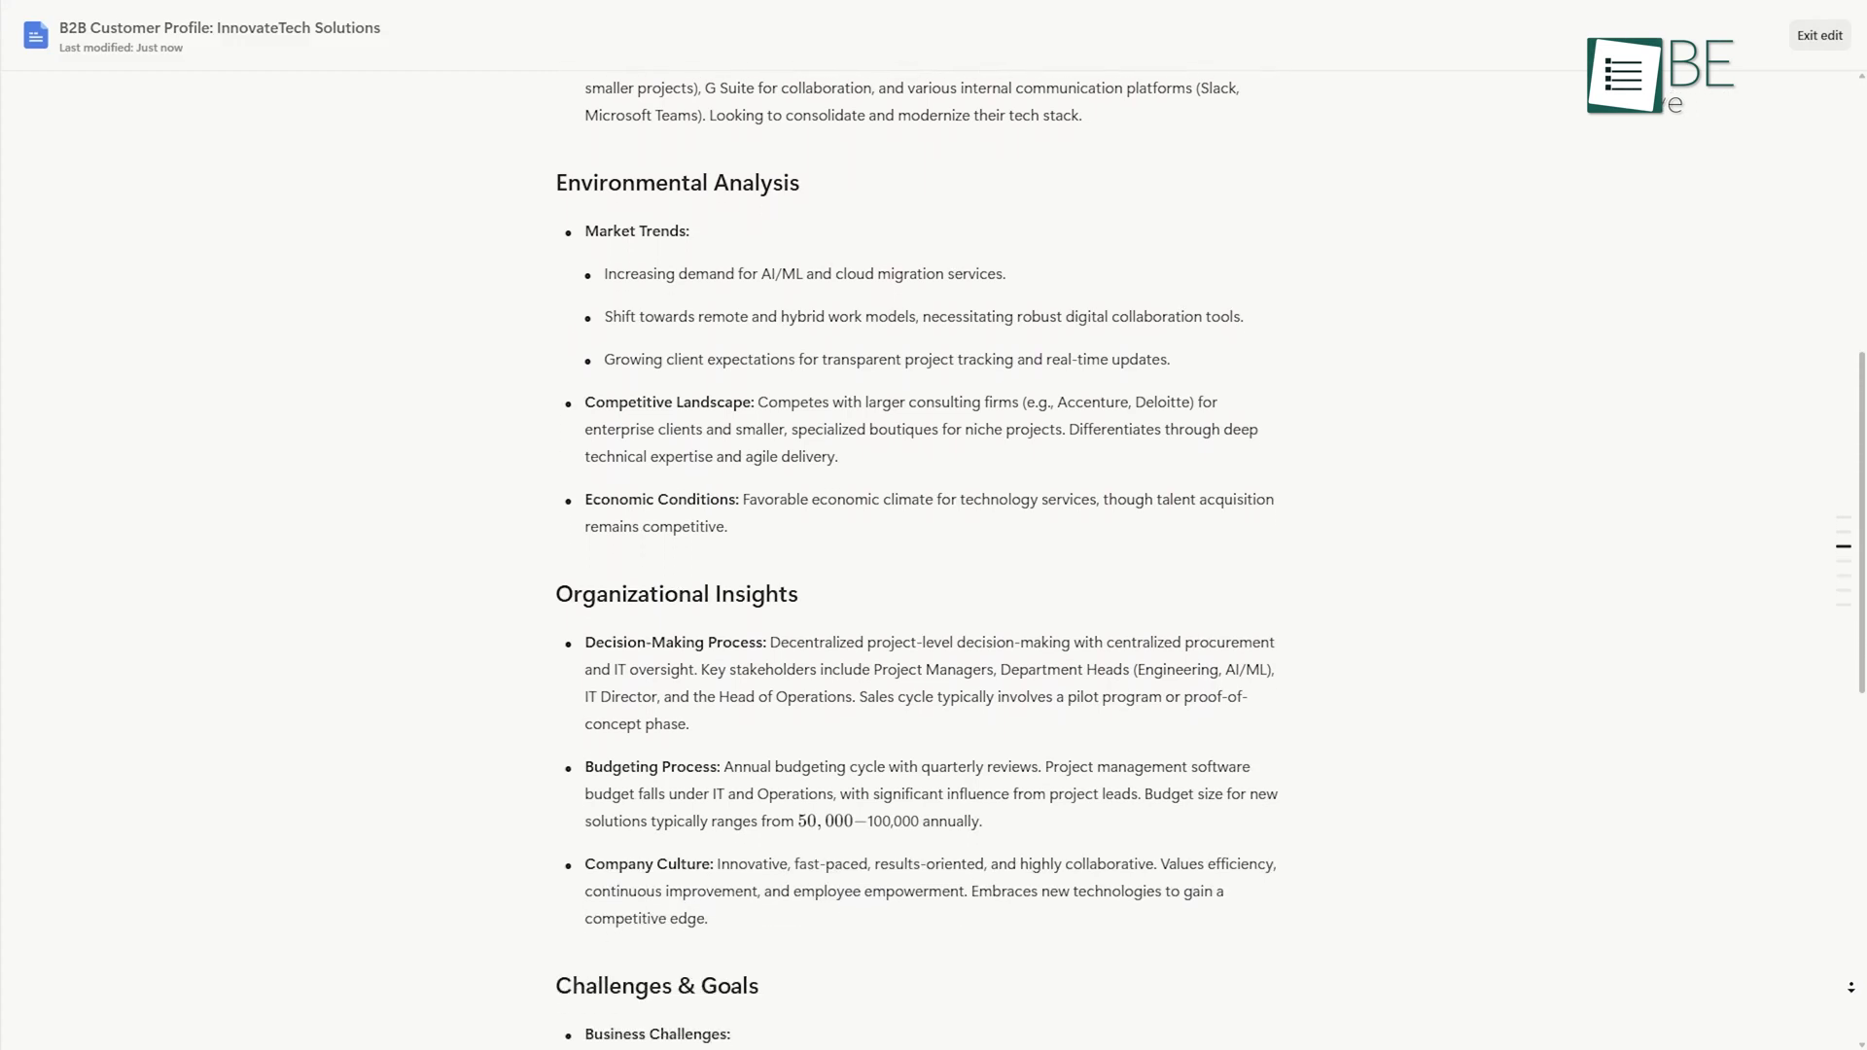
pyautogui.scroll(-3, 1851, 987)
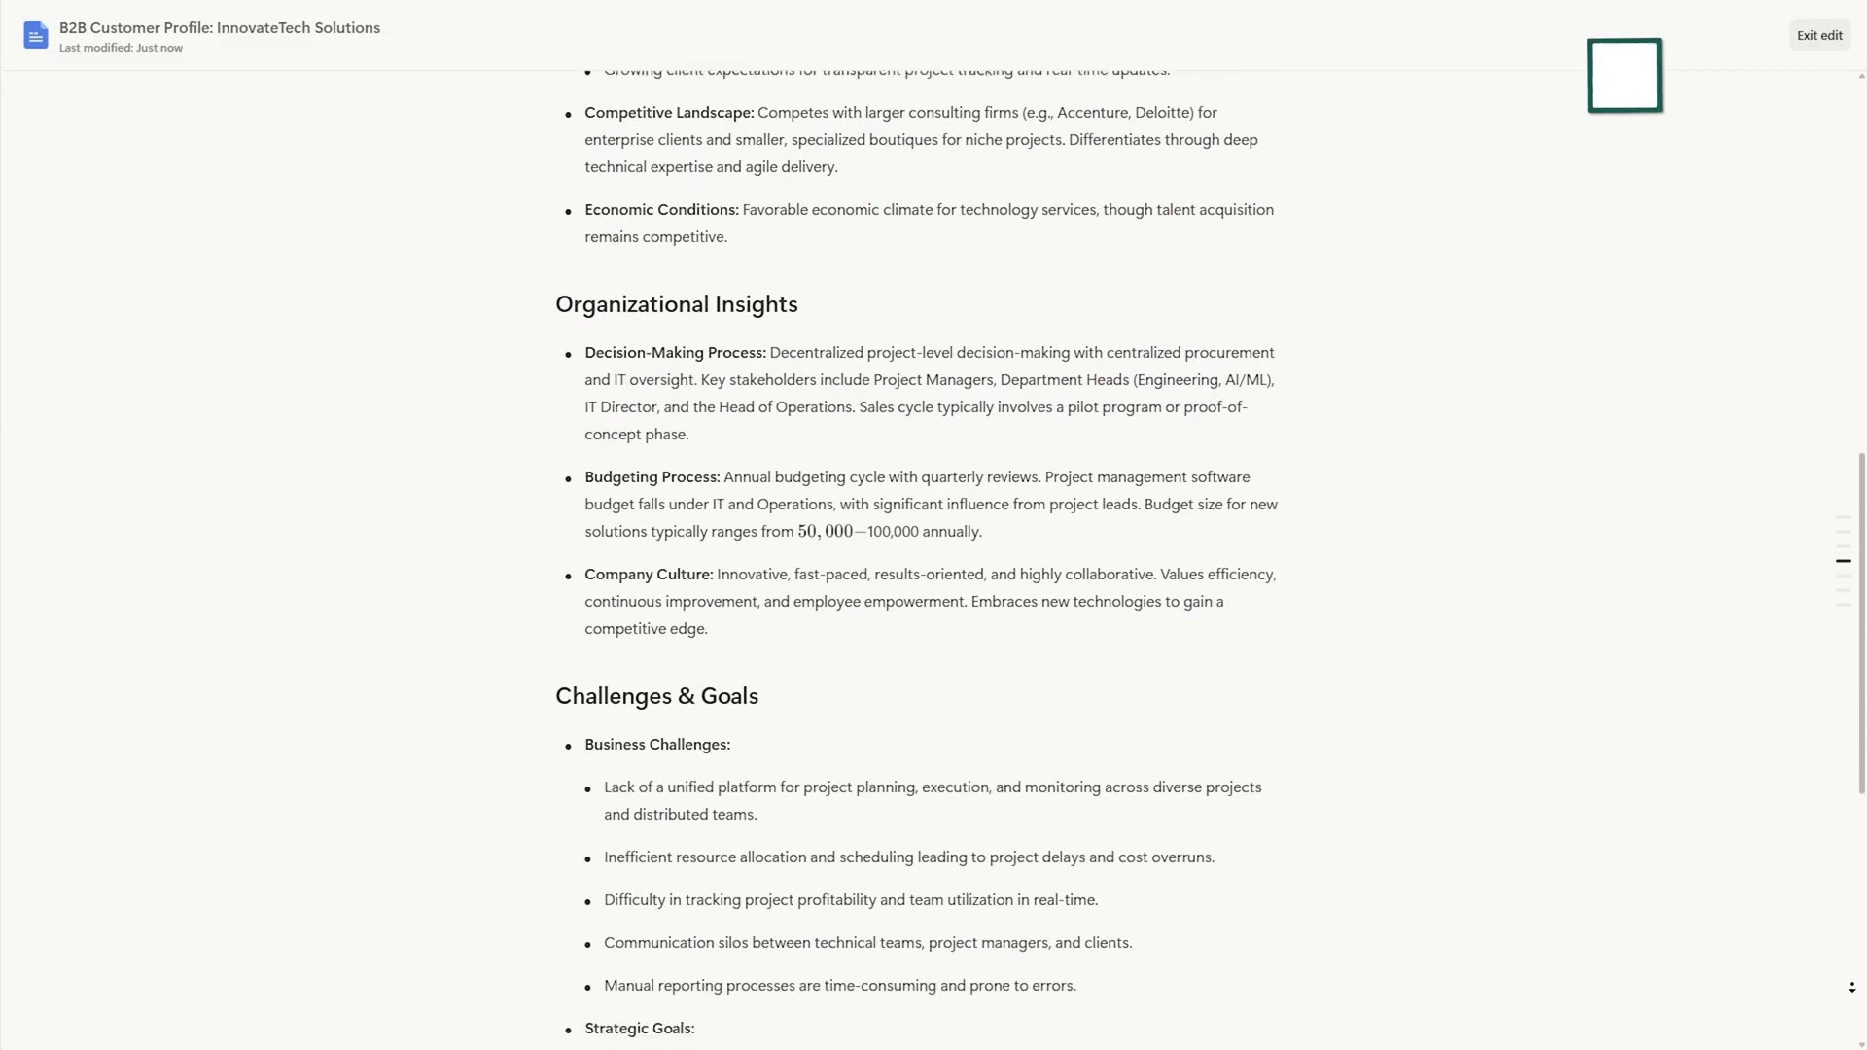
pyautogui.scroll(-1, 1852, 987)
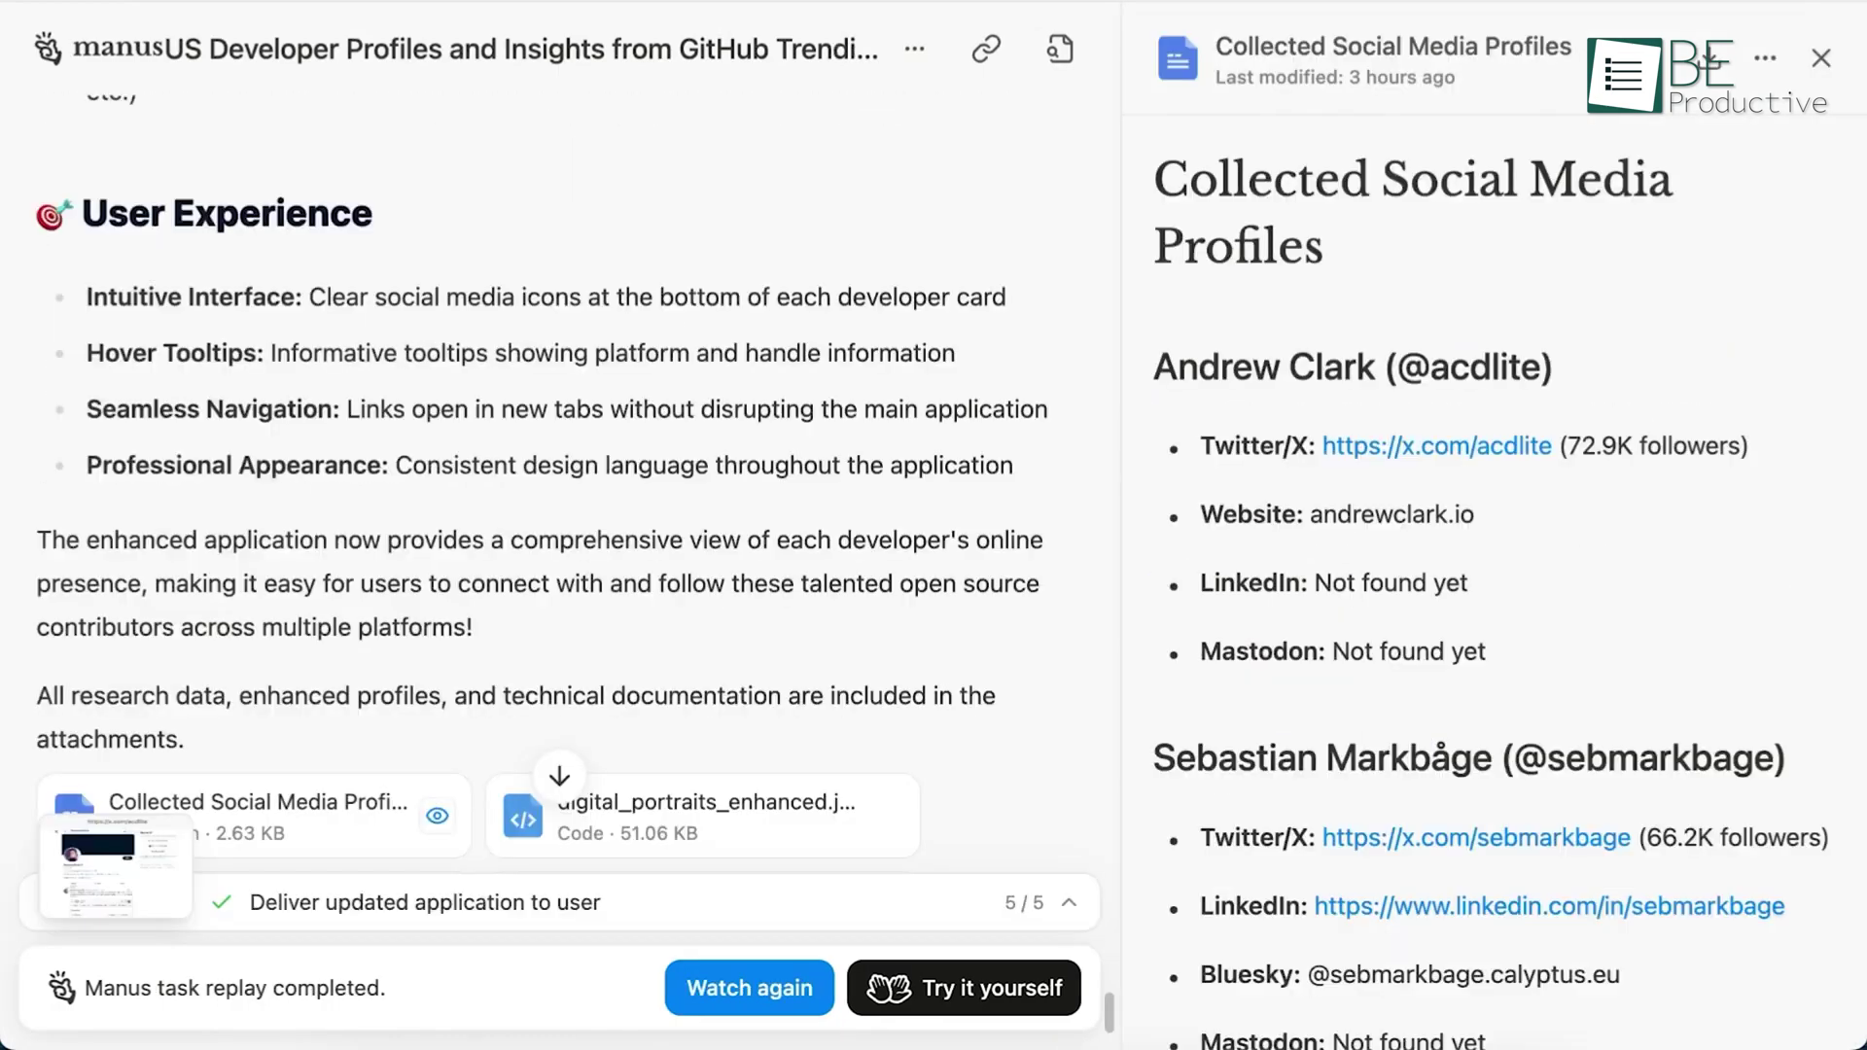
# Scroll back up the developer-profiles task chat to revisit the contributors showcase results.
pyautogui.scroll(10, 559, 486)
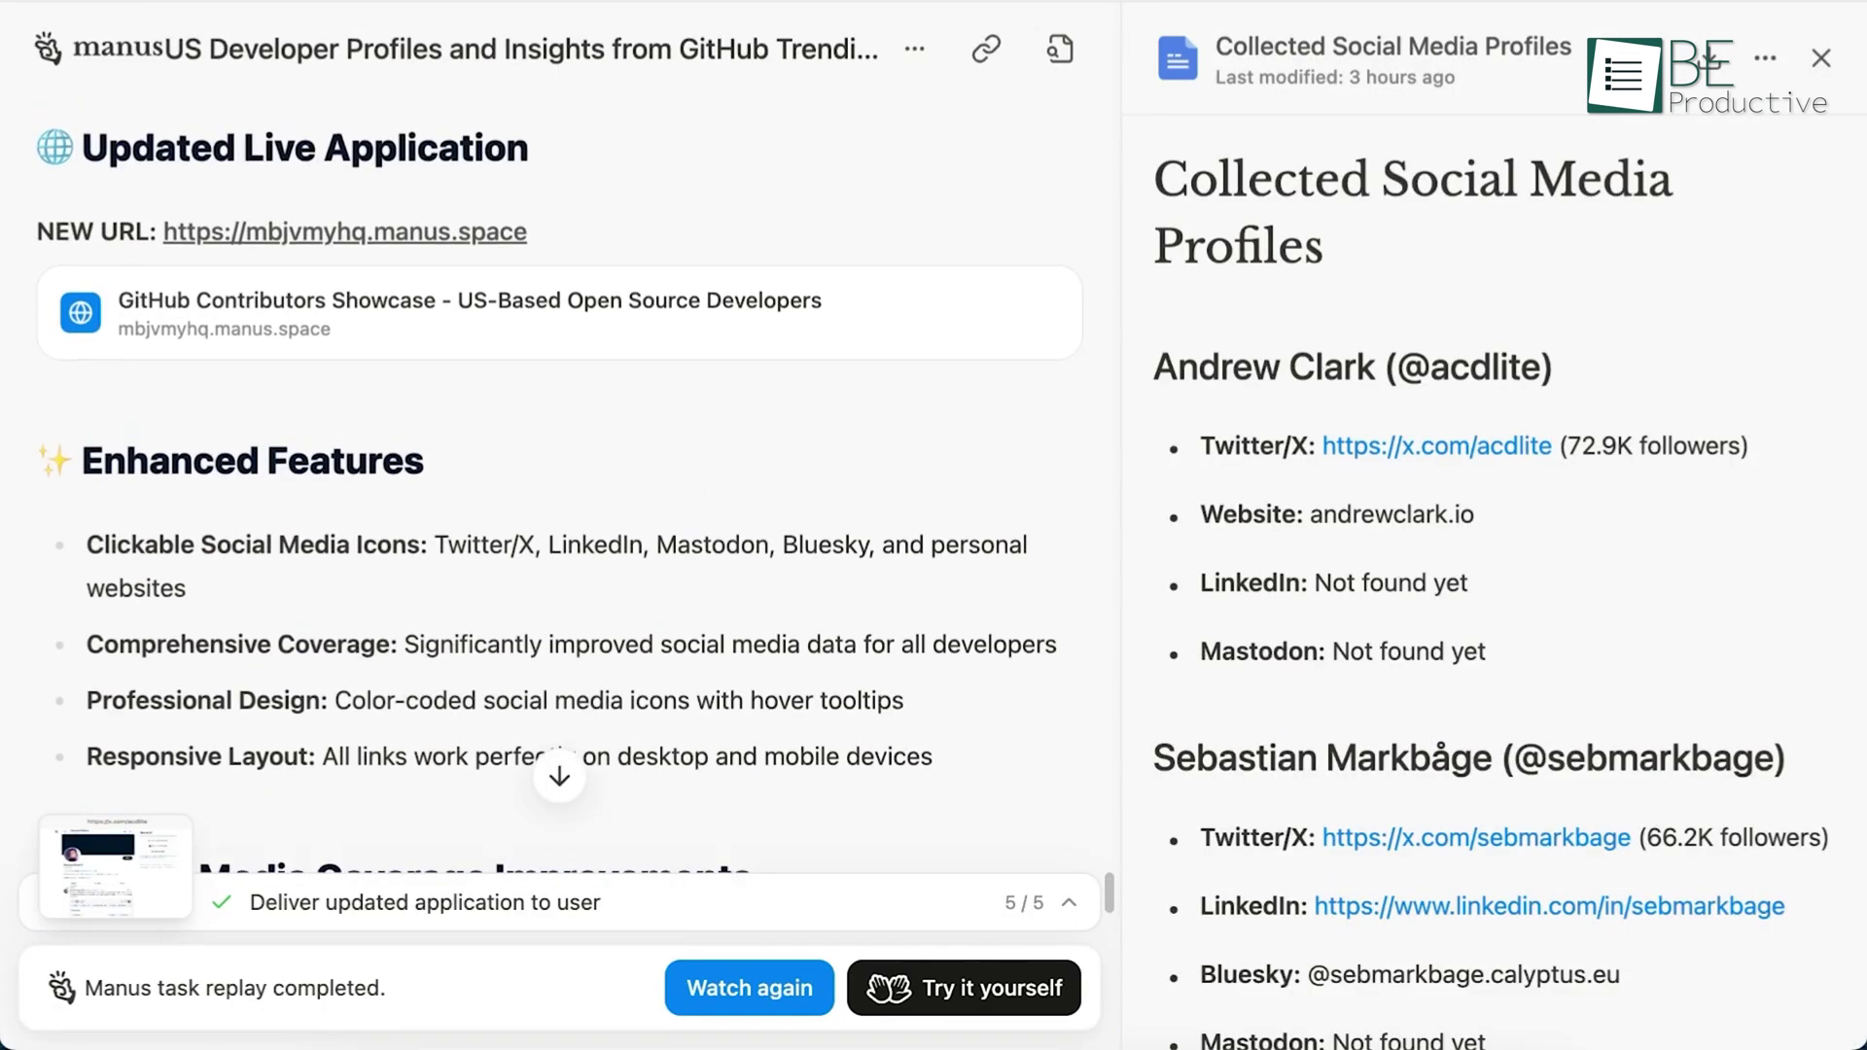